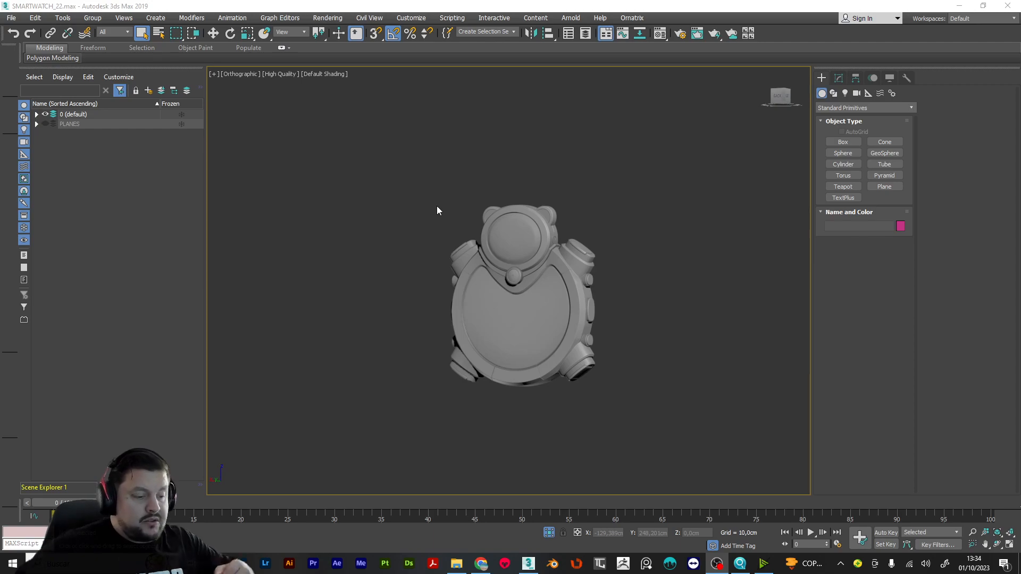
Step: Create a box about 49 cm long, 2.1 cm wide and 3.5 cm high beside the smartwatch
scroll(623, 217, down, 3)
alt+middle_drag(562, 219, 572, 243)
scroll(509, 219, down, 8)
middle_drag(391, 193, 479, 255)
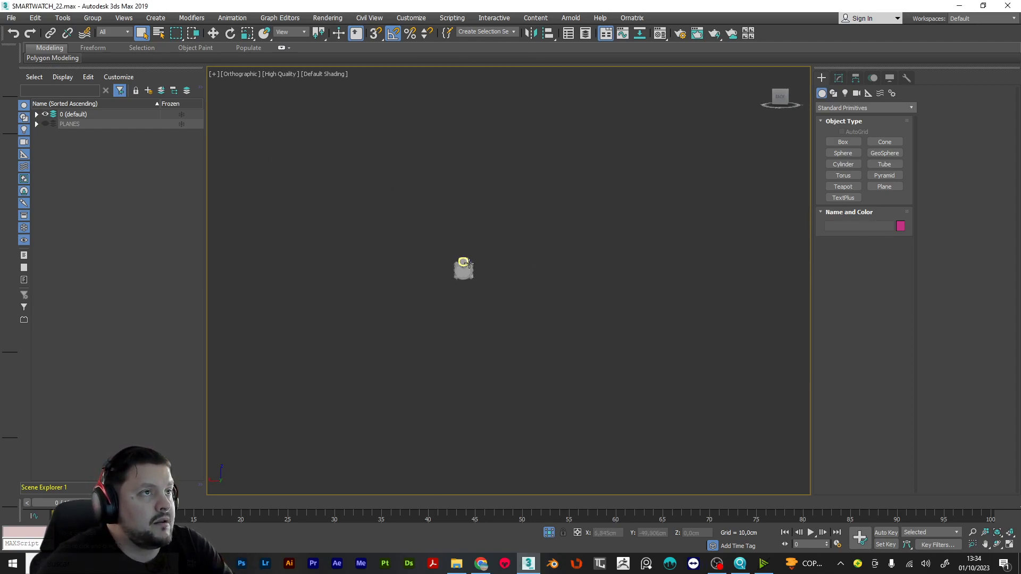
scroll(466, 266, up, 10)
click(835, 143)
drag(553, 349, 681, 257)
click(679, 160)
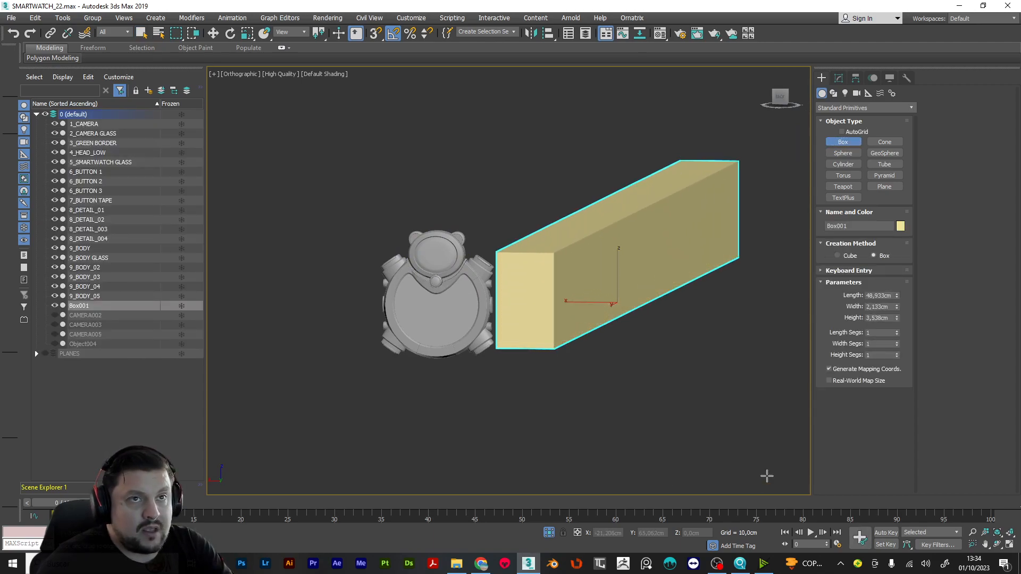
Step: Set the box's height to 8 cm and both its width and length to 12 cm
drag(889, 319, 865, 317)
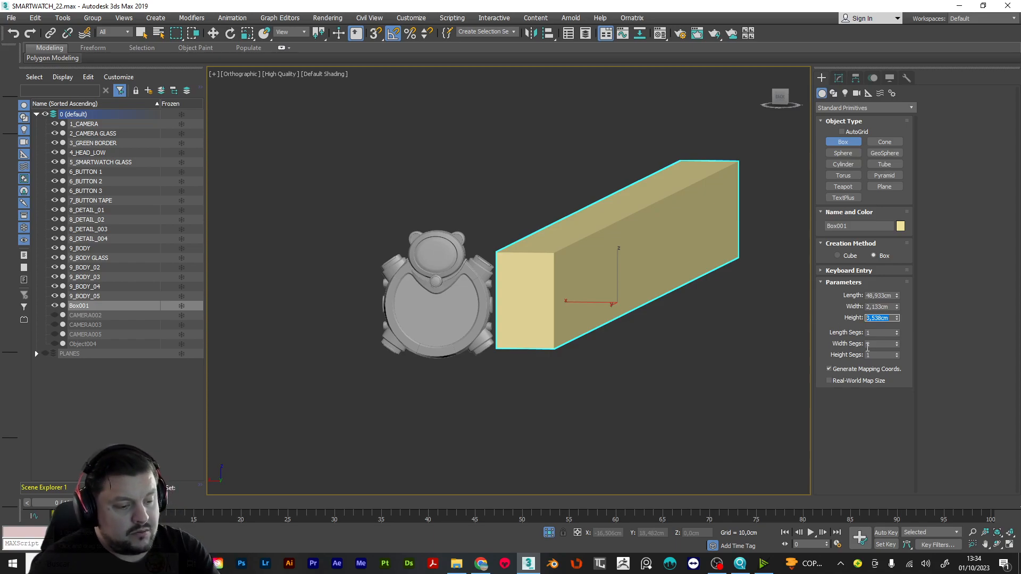
text(12)
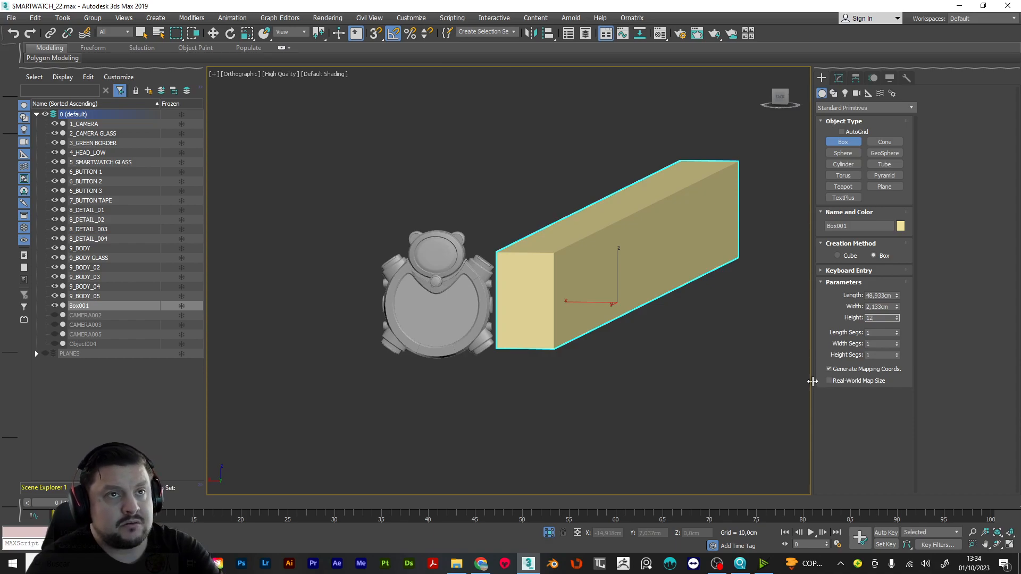
key(Return)
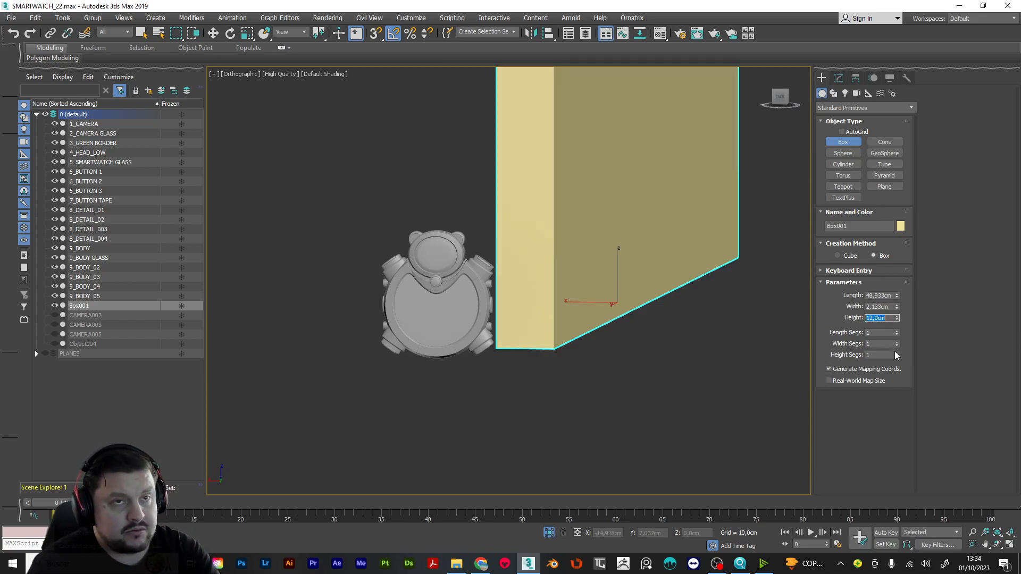
text(8)
key(Return)
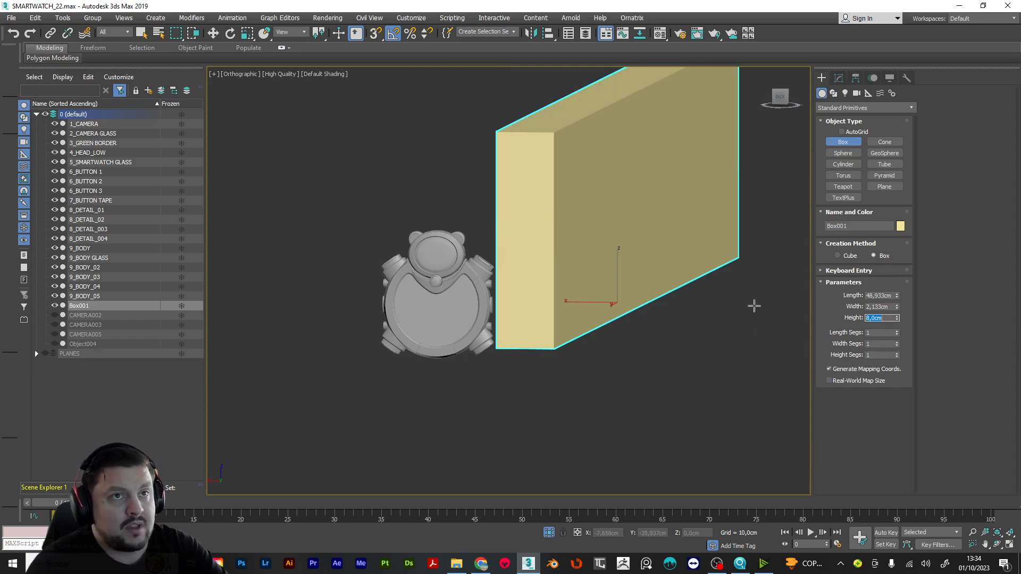
double_click(883, 307)
text(12)
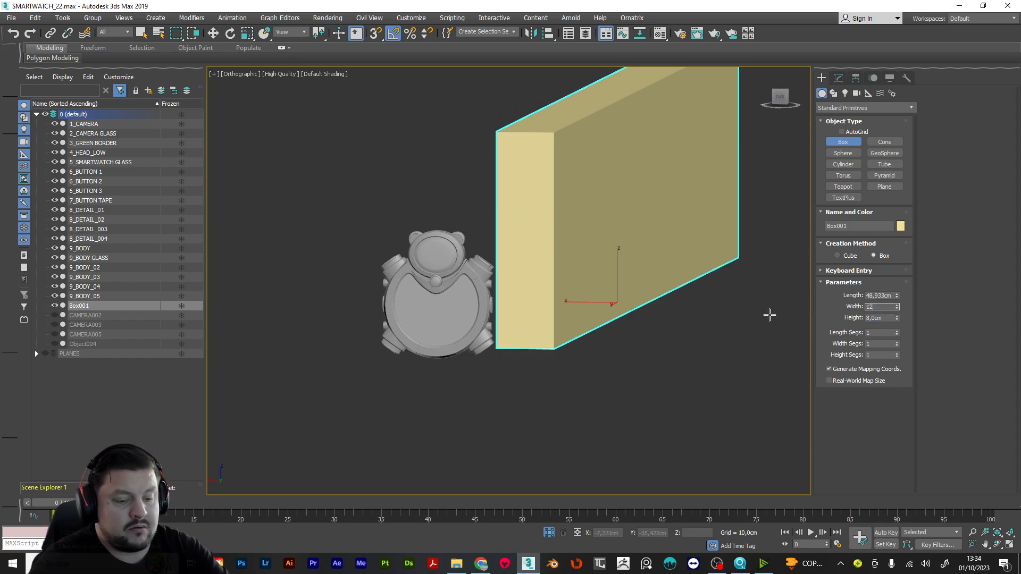
key(Return)
key(shift+Tab)
text(12)
key(Return)
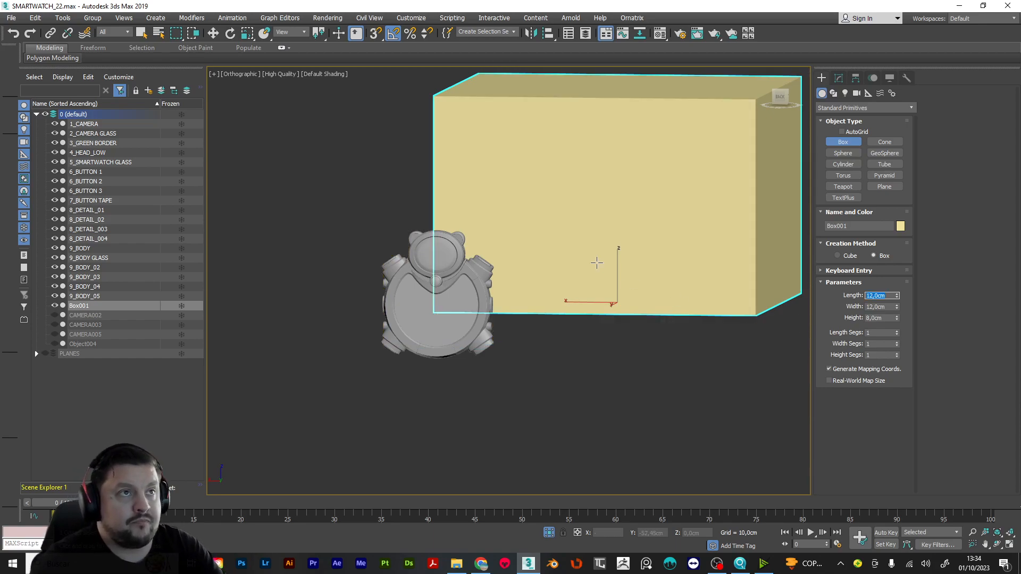
Step: Move the box next to the smartwatch, to about X -11.5 cm and Y -5.2 cm on the ground plane
scroll(540, 193, down, 5)
alt+middle_drag(540, 193, 497, 194)
key(w)
drag(524, 246, 347, 332)
mouse_move(346, 332)
alt+middle_down()
mouse_move(456, 357)
mouse_move(499, 334)
mouse_move(352, 337)
alt+middle_up()
drag(353, 334, 438, 332)
alt+middle_drag(437, 332, 486, 353)
drag(479, 353, 479, 392)
alt+middle_drag(479, 392, 459, 384)
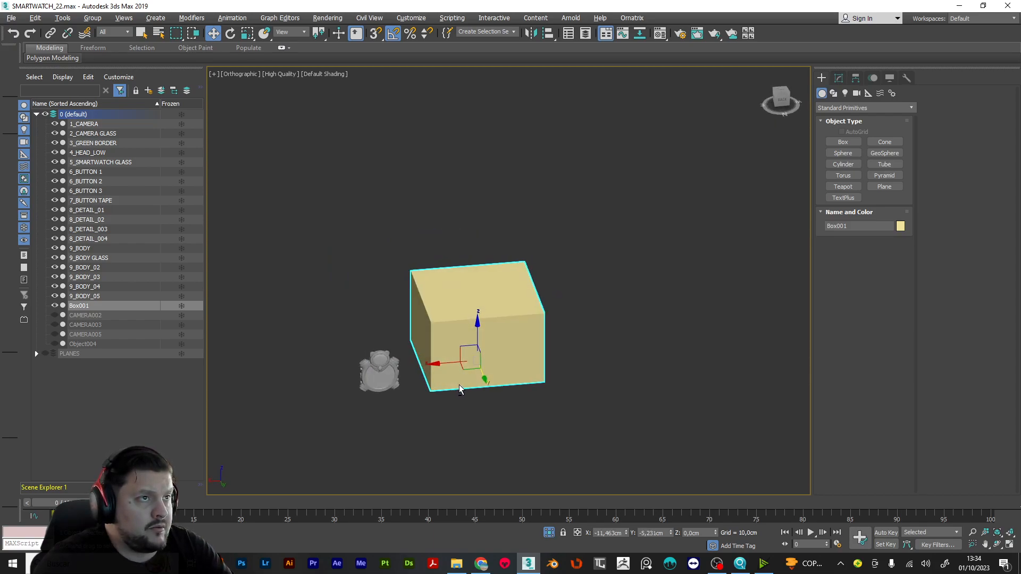
Step: Add an Edit Poly modifier to the box and display Edged Faces in the viewport
click(840, 78)
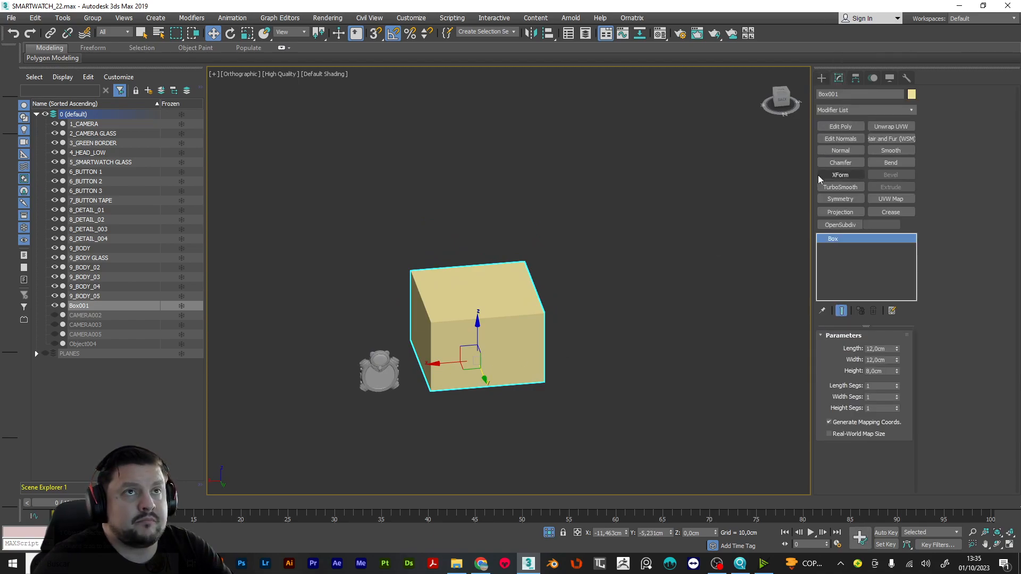
click(848, 129)
alt+middle_drag(618, 356, 627, 313)
scroll(497, 326, up, 3)
scroll(497, 325, up, 2)
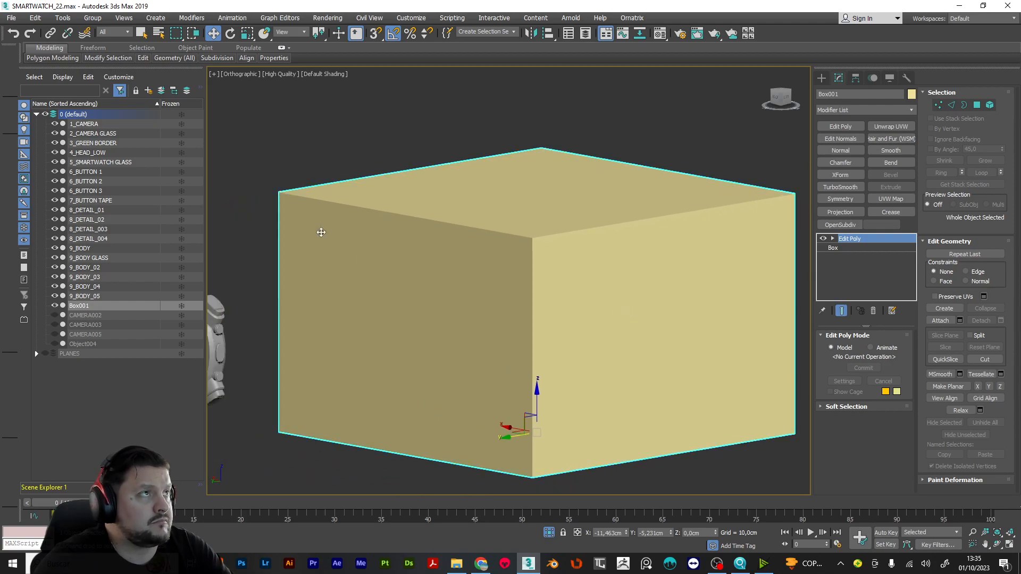
click(325, 74)
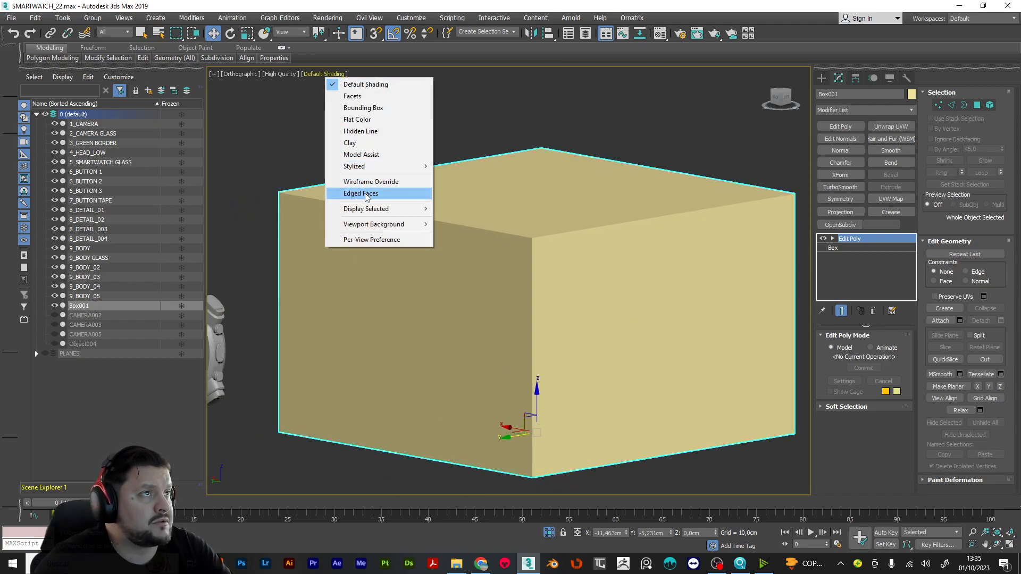
click(342, 193)
alt+middle_drag(555, 338, 597, 326)
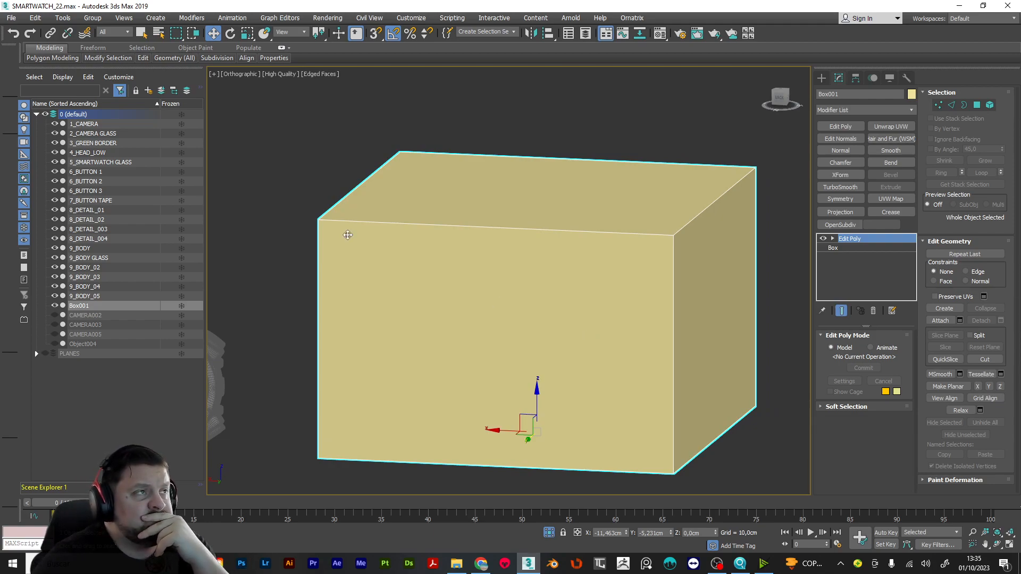
click(143, 58)
mouse_move(138, 59)
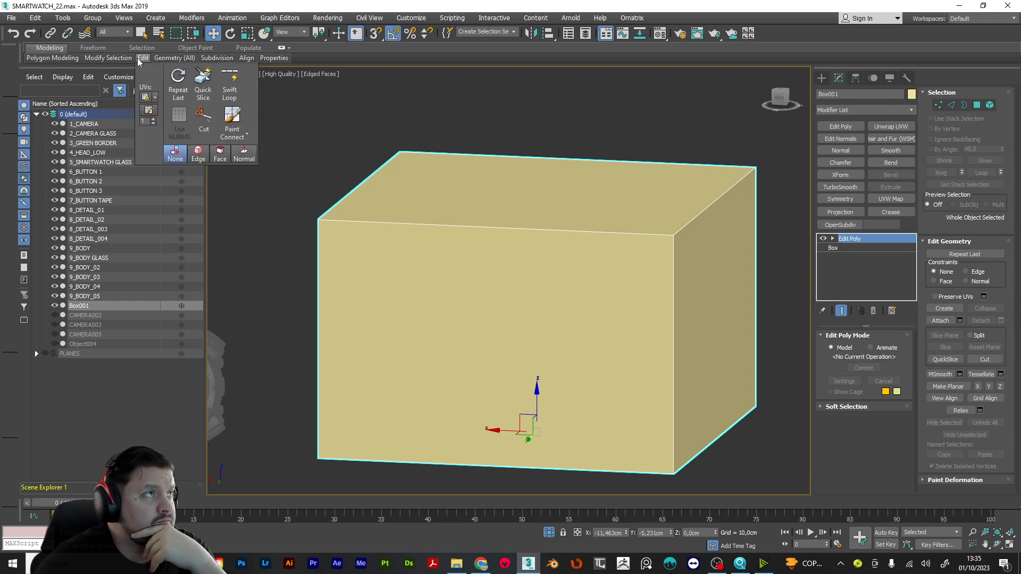
click(230, 84)
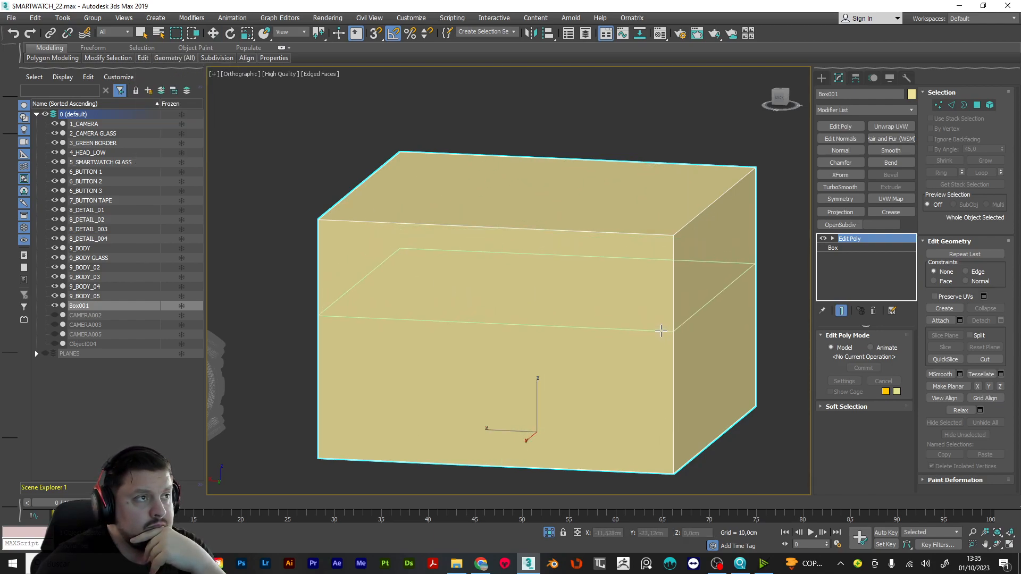
key(w)
Step: Connect the box's four vertical edges with a horizontal edge loop at mid-height
scroll(628, 282, down, 2)
key(f)
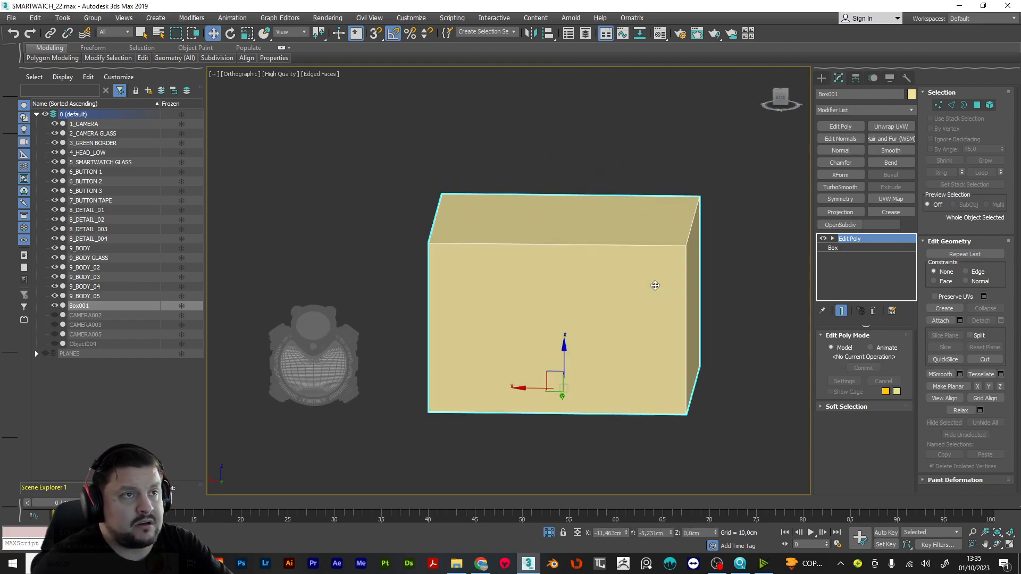
key(2)
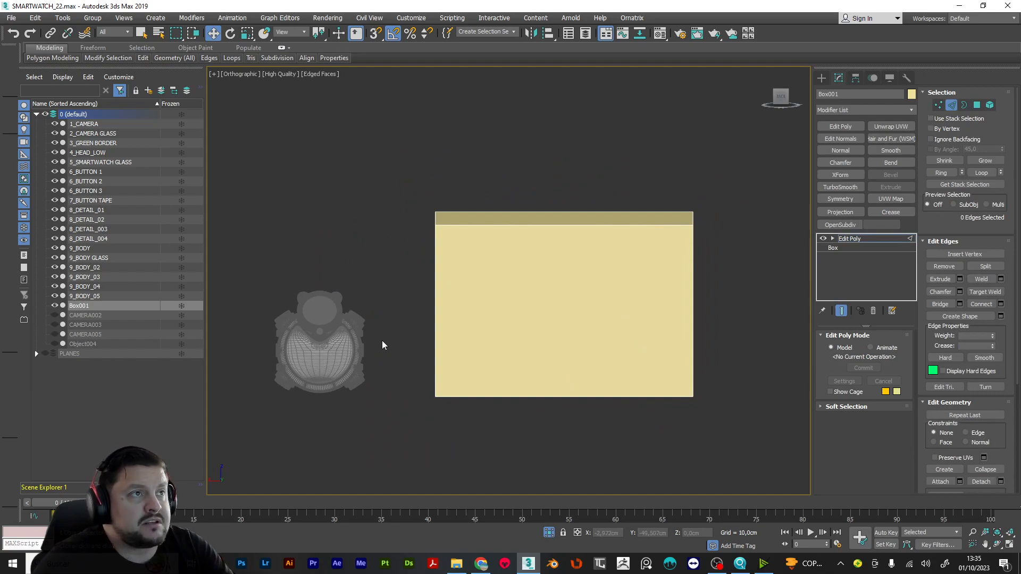
drag(856, 270, 806, 321)
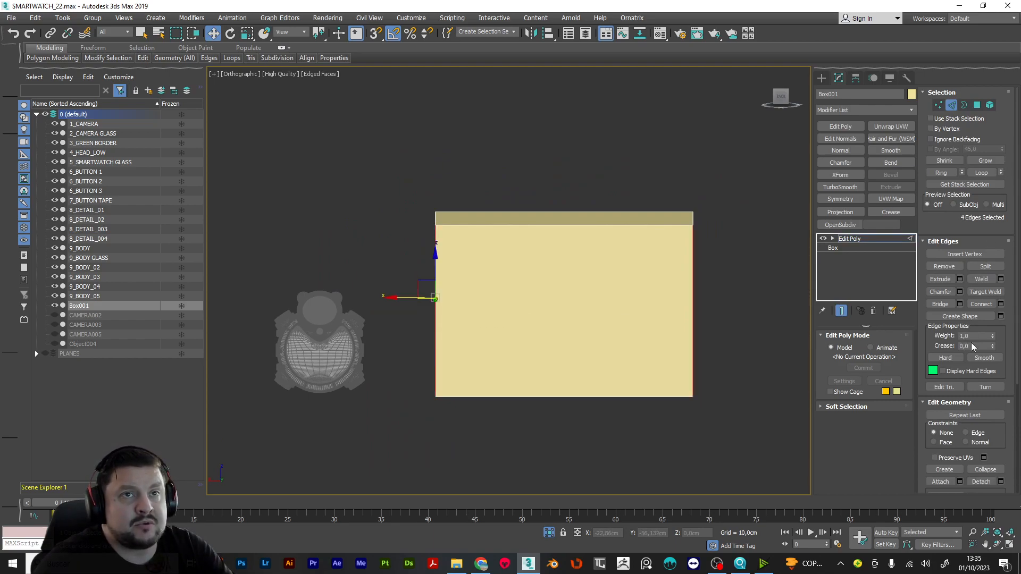
click(987, 305)
alt+middle_drag(674, 297, 639, 314)
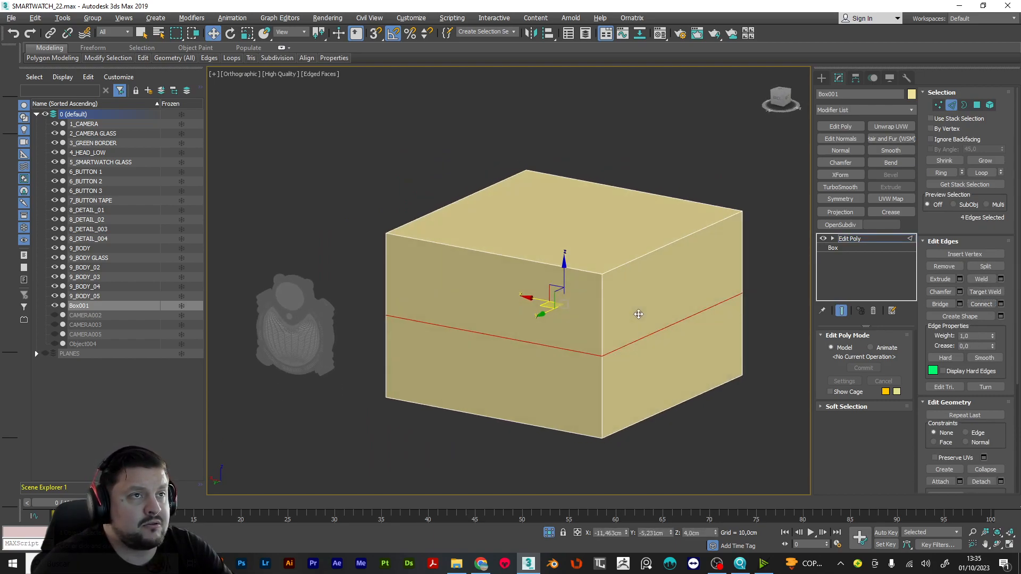
click(883, 240)
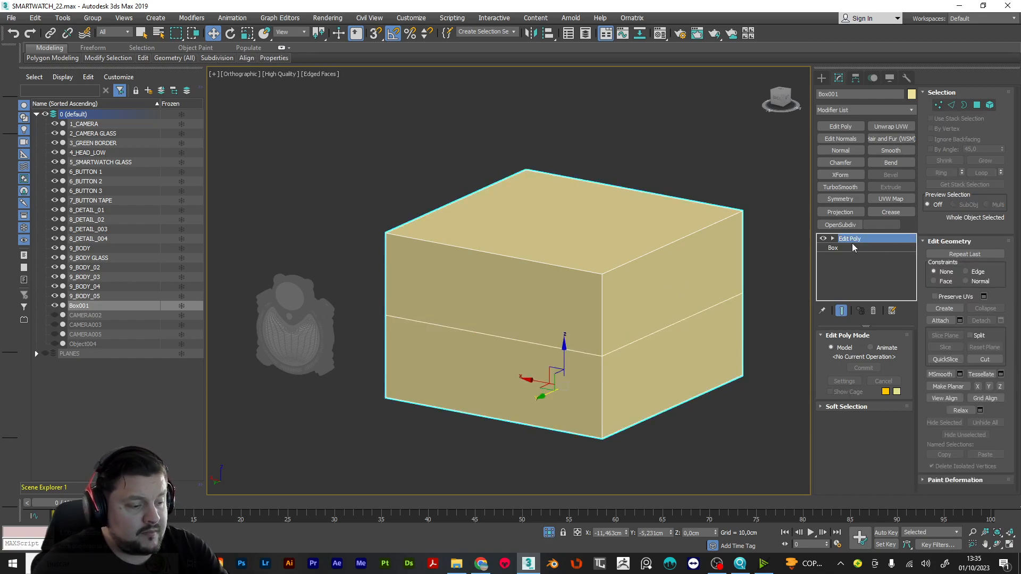
Step: Select the polygons of the box's upper half and detach them as a separate object
key(4)
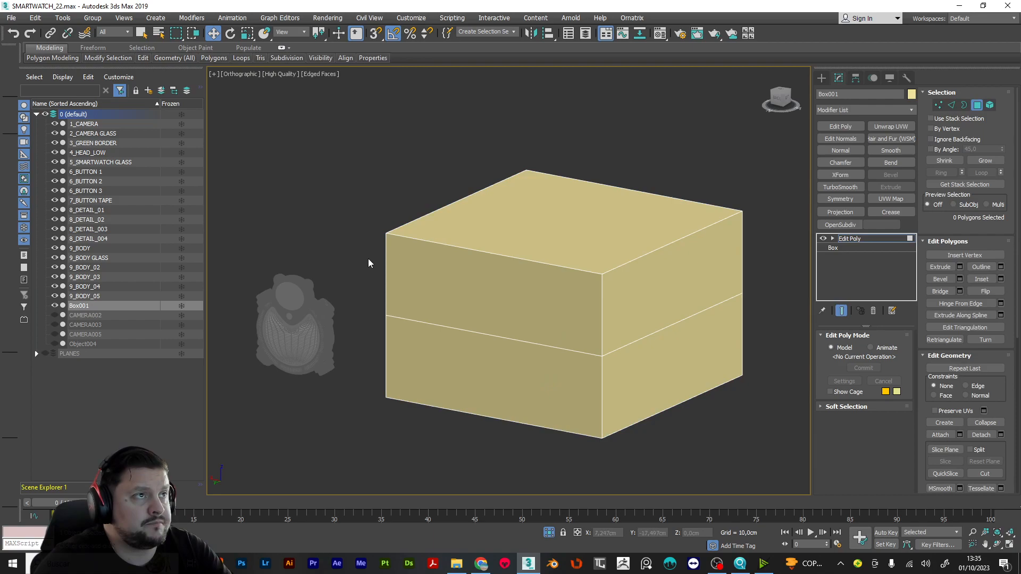
drag(699, 204, 699, 204)
scroll(564, 258, down, 4)
key(e)
click(982, 435)
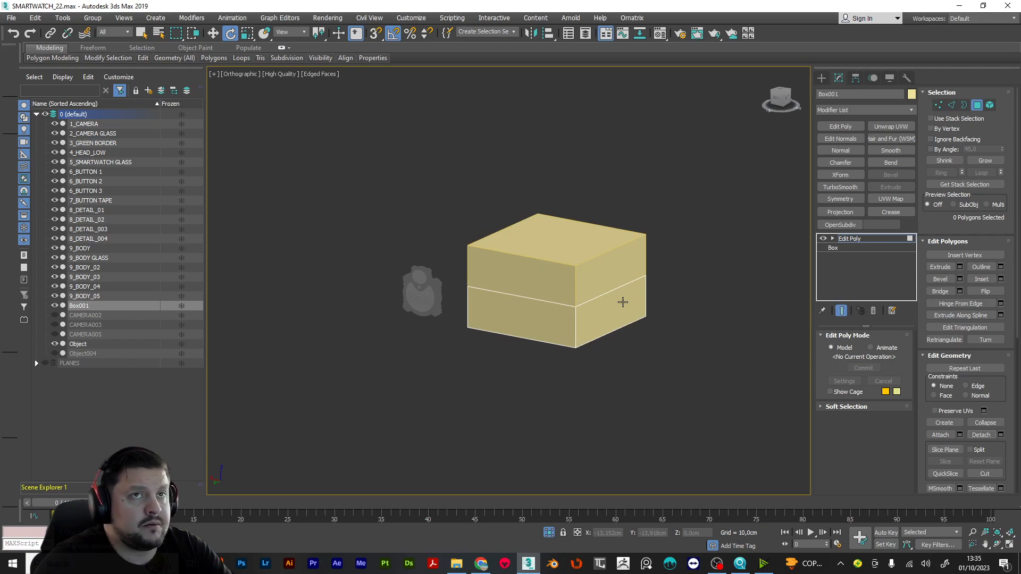
Step: Rename the lower part of the box as CAJA BASE and leave polygon editing
drag(851, 94, 433, 126)
text(ca)
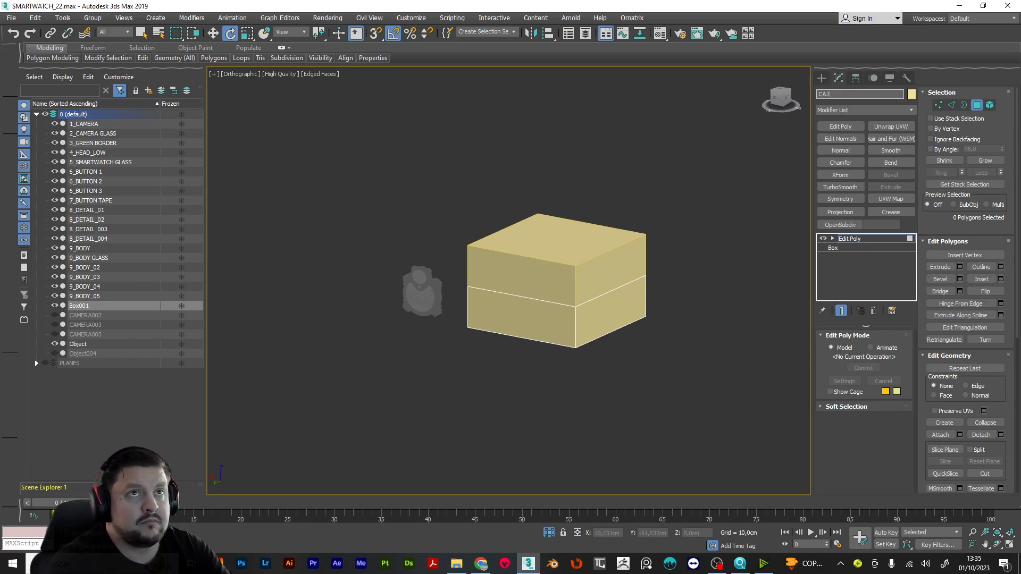
text(JA BASE)
key(Return)
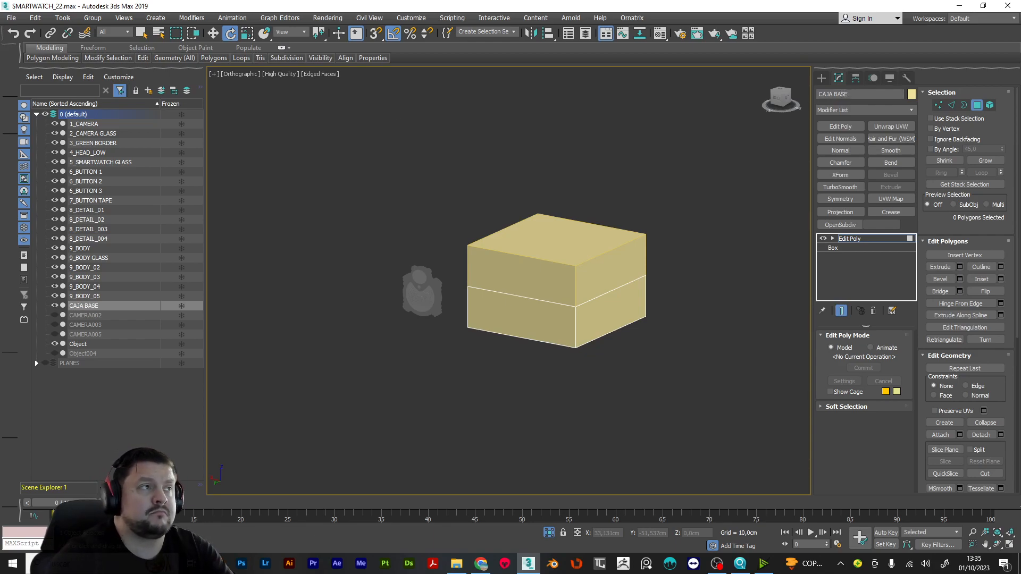
click(910, 237)
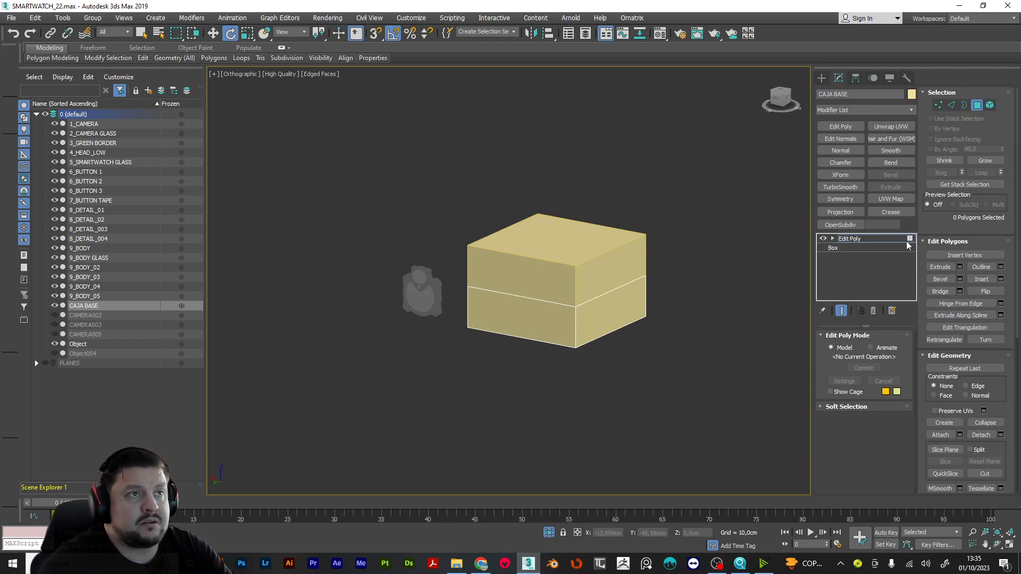
Step: Rename the detached upper part of the box as CAJA TAPA
click(563, 245)
click(858, 94)
text(CAJA)
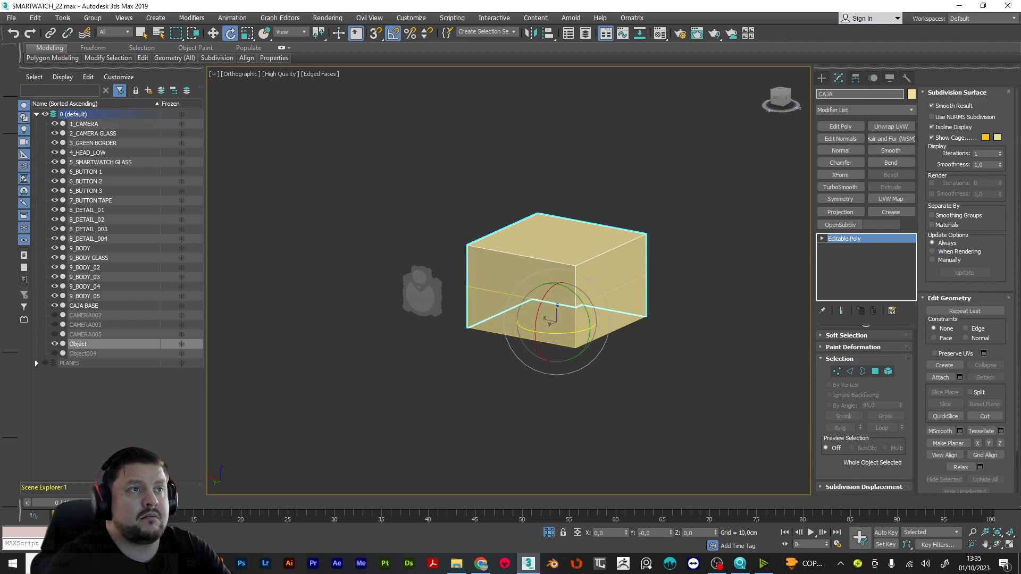
text( TAPA)
key(Return)
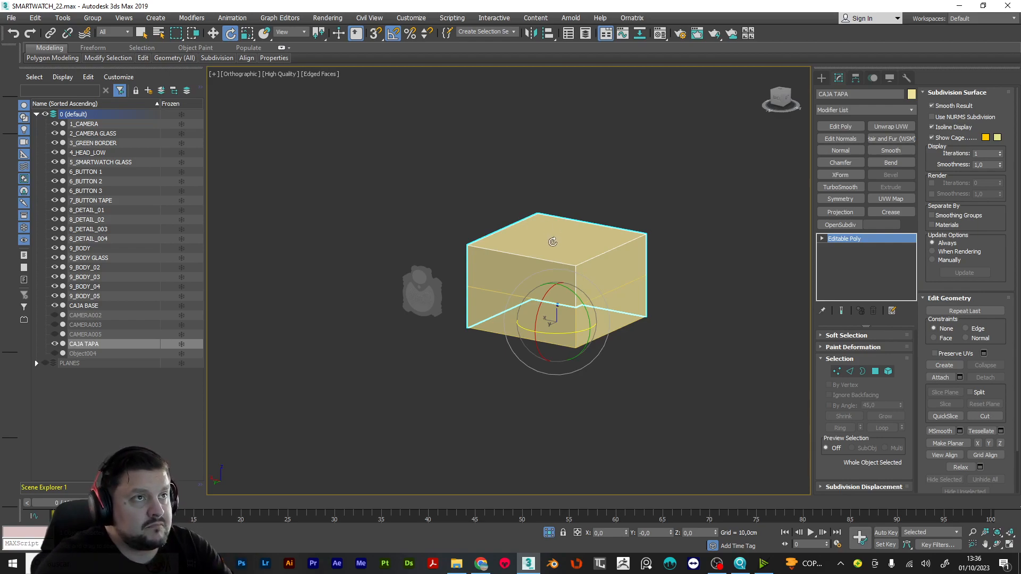
Step: Detach a stray lower side face from CAJA TAPA as a separate object
drag(538, 307, 465, 233)
alt+middle_drag(465, 234, 485, 277)
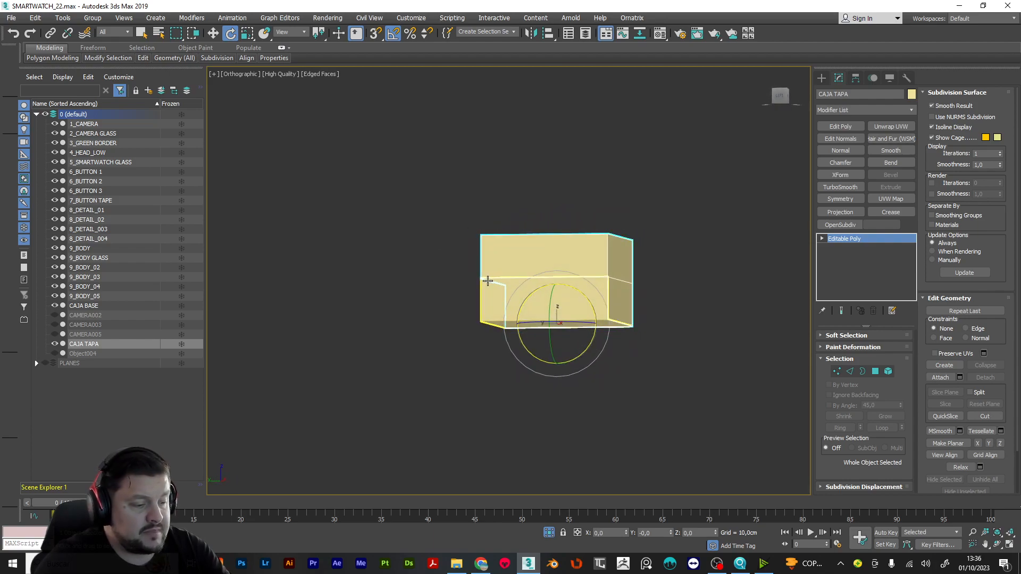
key(1)
click(625, 299)
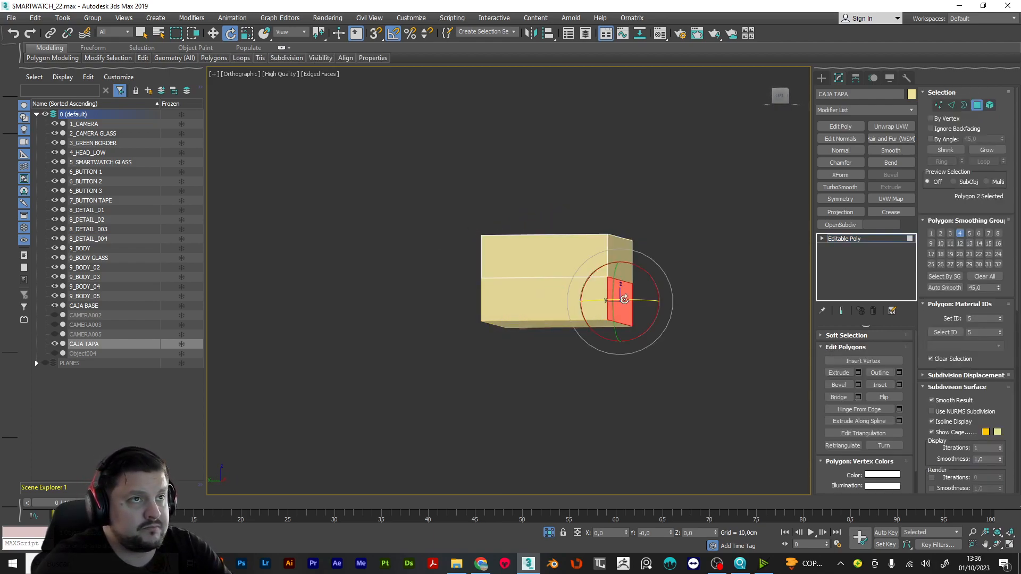
scroll(950, 377, down, 3)
scroll(949, 377, down, 4)
click(972, 436)
click(545, 286)
click(548, 307)
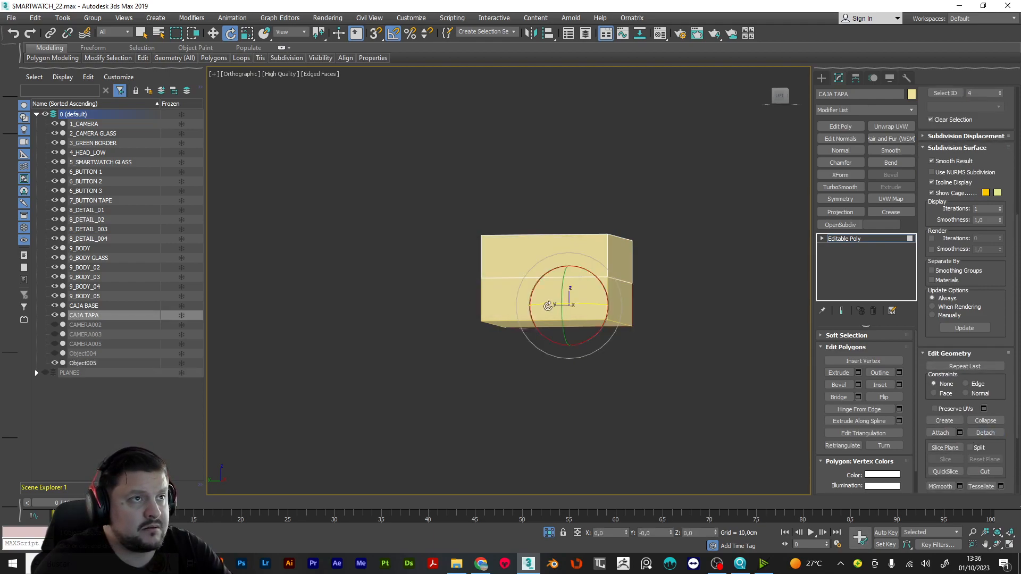
key(4)
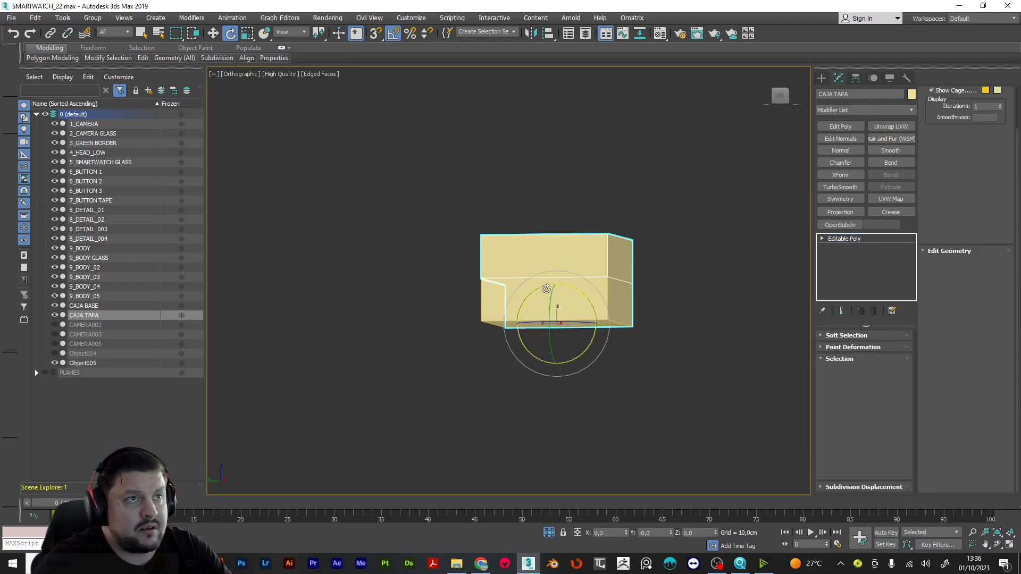
Step: Attach the detached lower side face to CAJA BASE
click(500, 296)
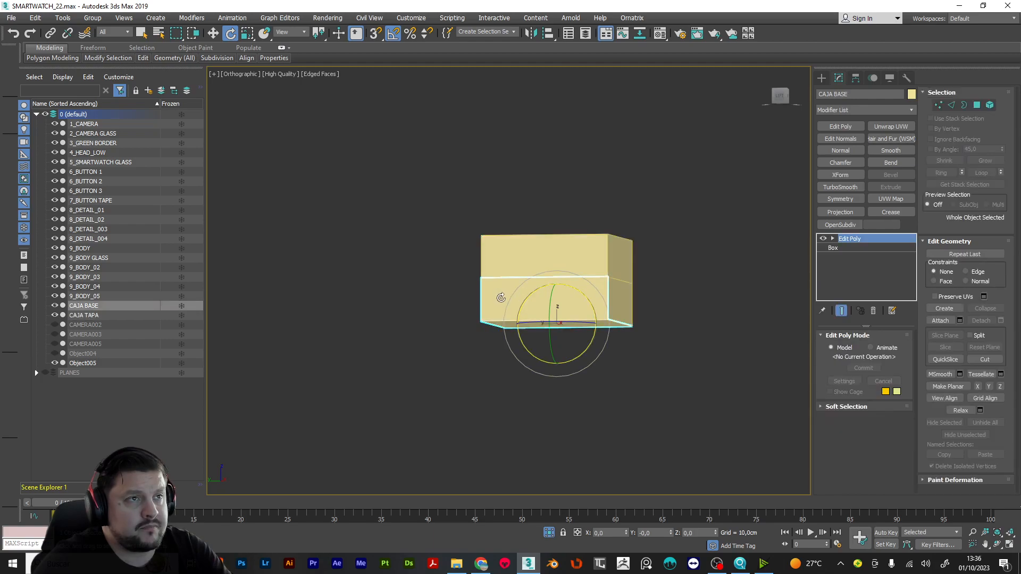
alt+middle_drag(539, 299, 522, 318)
click(940, 321)
click(622, 322)
alt+middle_drag(623, 322, 581, 328)
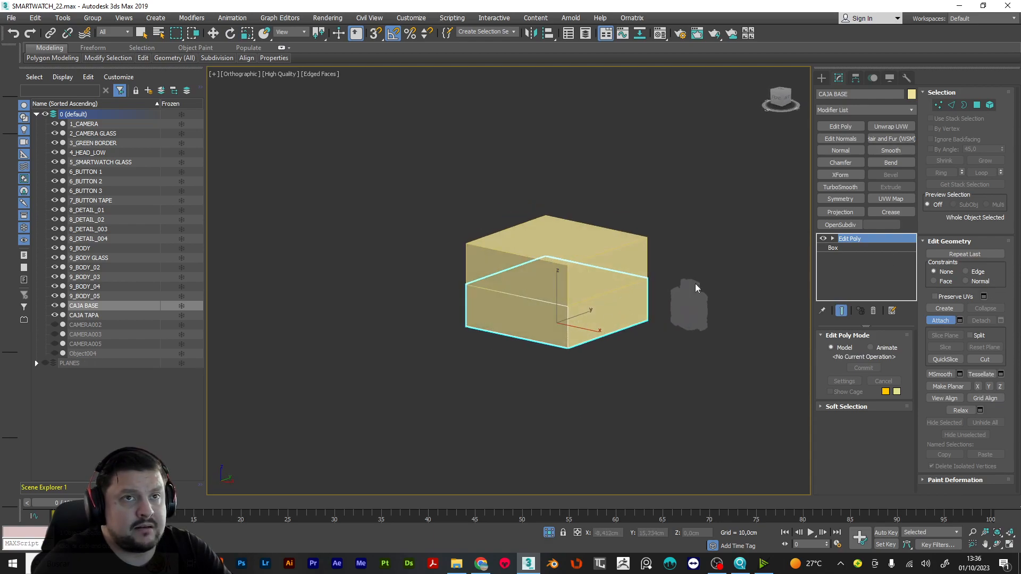
key(w)
Step: Detach the remaining stray lower side face from CAJA TAPA as a separate object and leave polygon editing
click(621, 252)
key(4)
click(628, 306)
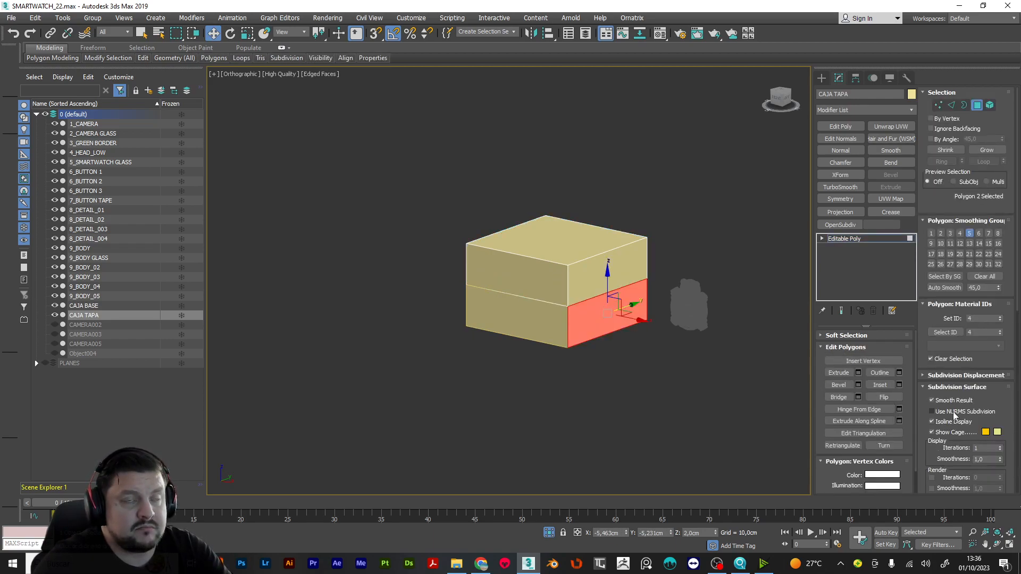
scroll(955, 416, down, 5)
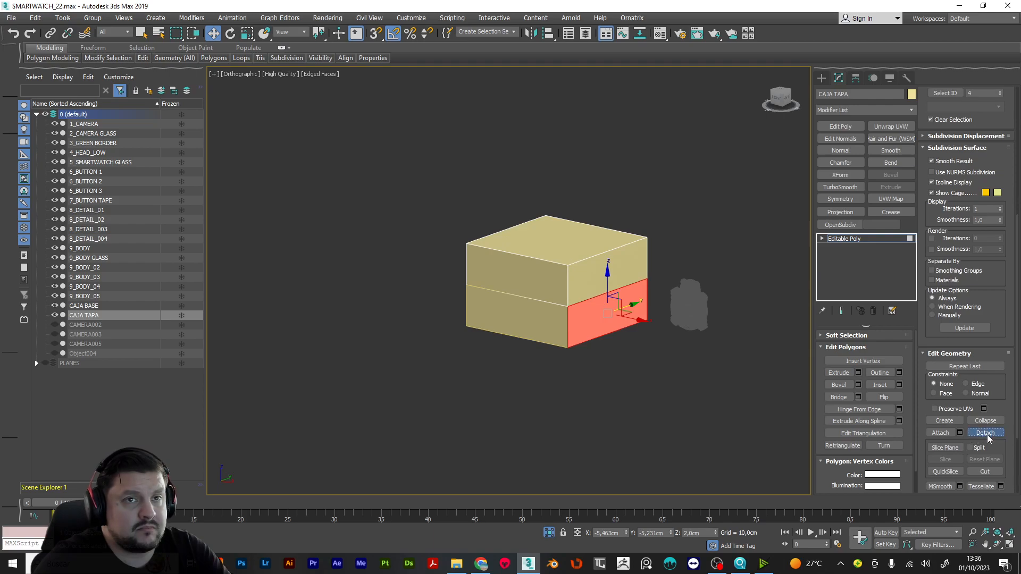
click(986, 432)
click(549, 292)
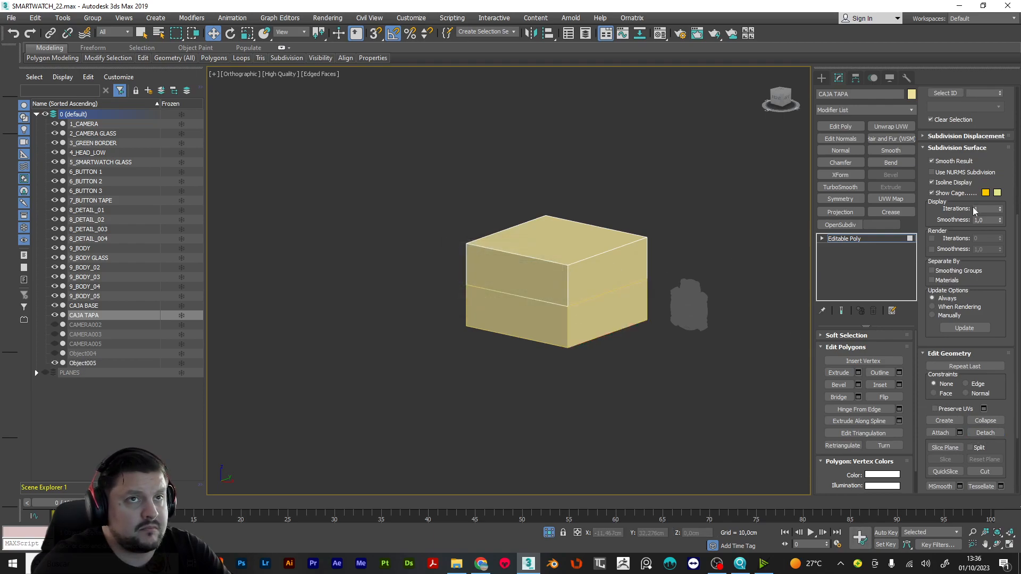
click(912, 239)
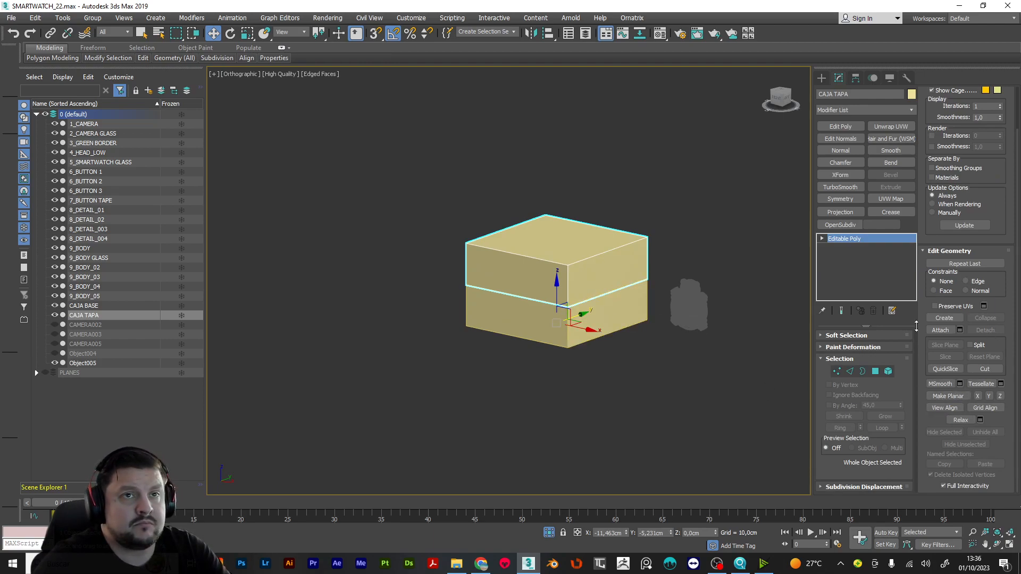
Step: Attach the newly detached side face to CAJA BASE
click(522, 322)
click(940, 321)
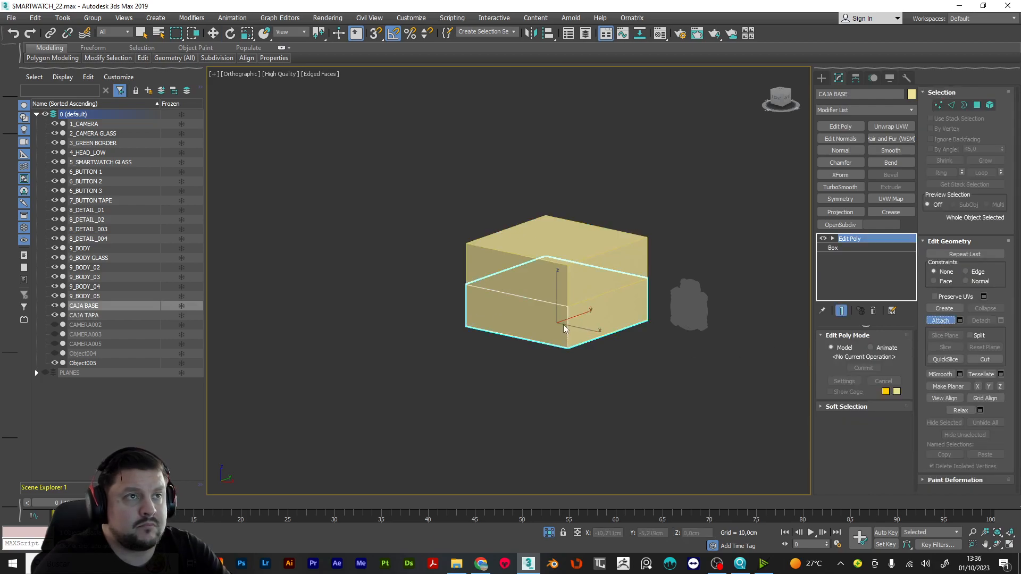
click(632, 305)
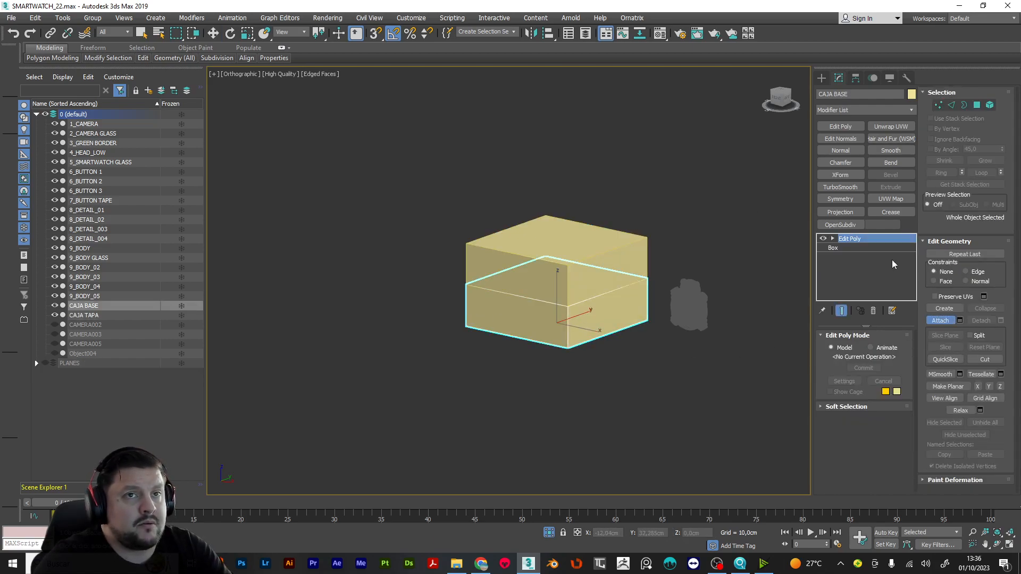
key(w)
Step: Flip CAJA TAPA upside down and place it next to CAJA BASE with its open side facing up
click(560, 239)
alt+middle_drag(560, 239, 693, 225)
key(e)
drag(535, 295, 658, 317)
key(w)
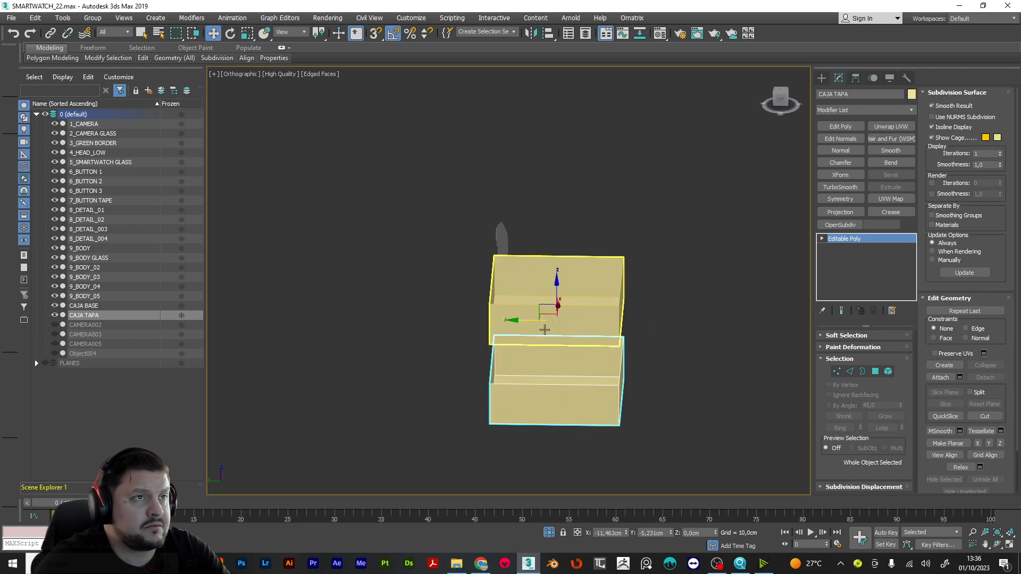
drag(518, 320, 658, 319)
mouse_move(658, 319)
alt+middle_down()
mouse_move(665, 299)
mouse_move(674, 314)
alt+middle_up()
drag(694, 276, 691, 221)
alt+middle_drag(691, 221, 674, 311)
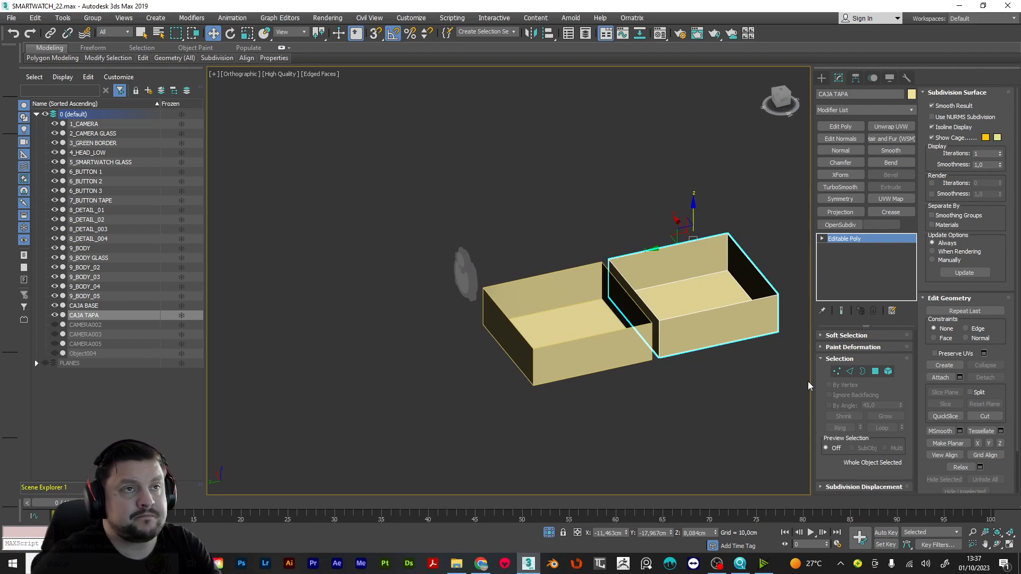
Step: Weld all of CAJA TAPA's vertices and leave vertex editing
key(1)
alt+middle_drag(677, 356, 665, 338)
drag(549, 414, 794, 191)
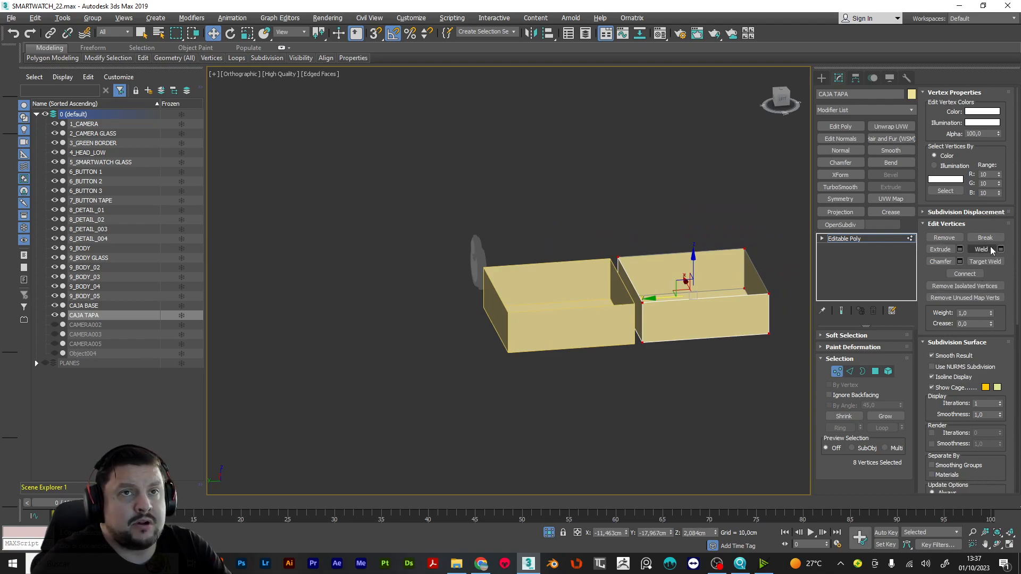
alt+middle_drag(589, 315, 601, 345)
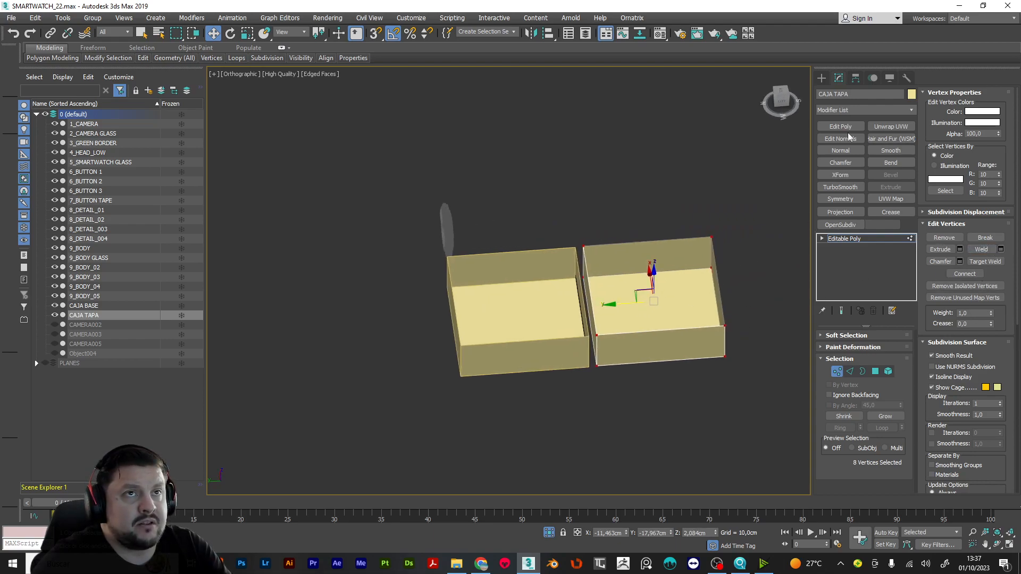
key(1)
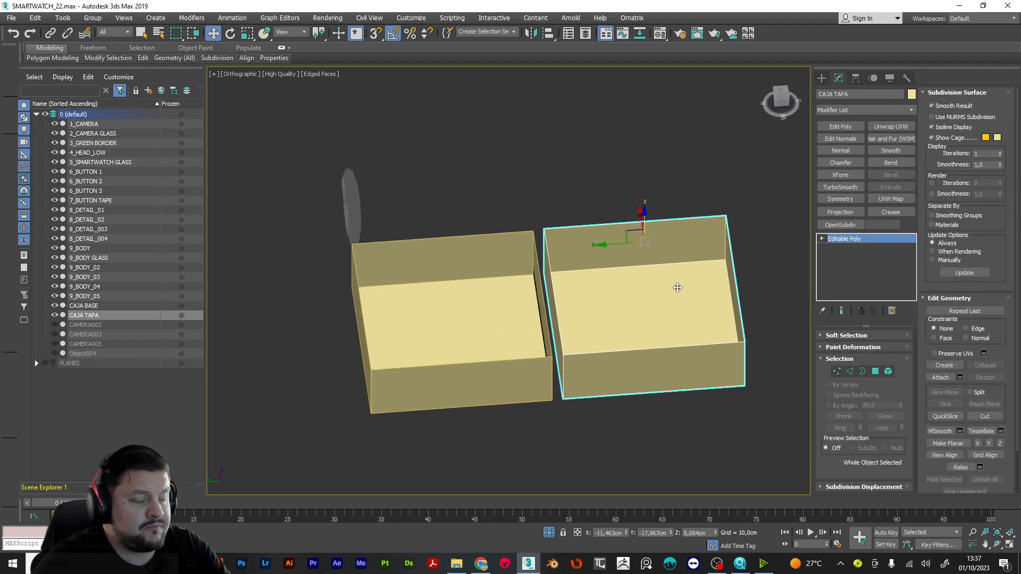
Step: Extrude CAJA TAPA's open rim edges slightly inward and down to about Z 0.406 cm to form the rim thickness and inner walls
key(z)
key(2)
double_click(673, 193)
key(r)
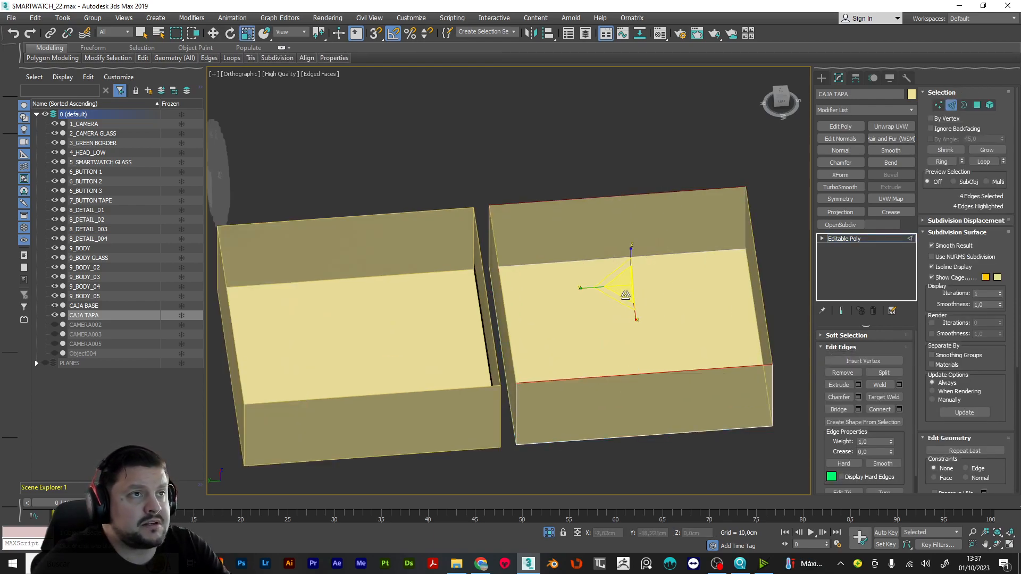
shift+drag(619, 300, 623, 300)
alt+middle_drag(626, 303, 628, 283)
key(w)
drag(631, 255, 668, 309)
Step: Bridge two opposite lower edges of CAJA TAPA's inner walls to close the inner floor
alt+middle_drag(668, 309, 624, 262)
click(554, 270)
alt+middle_drag(609, 297, 698, 340)
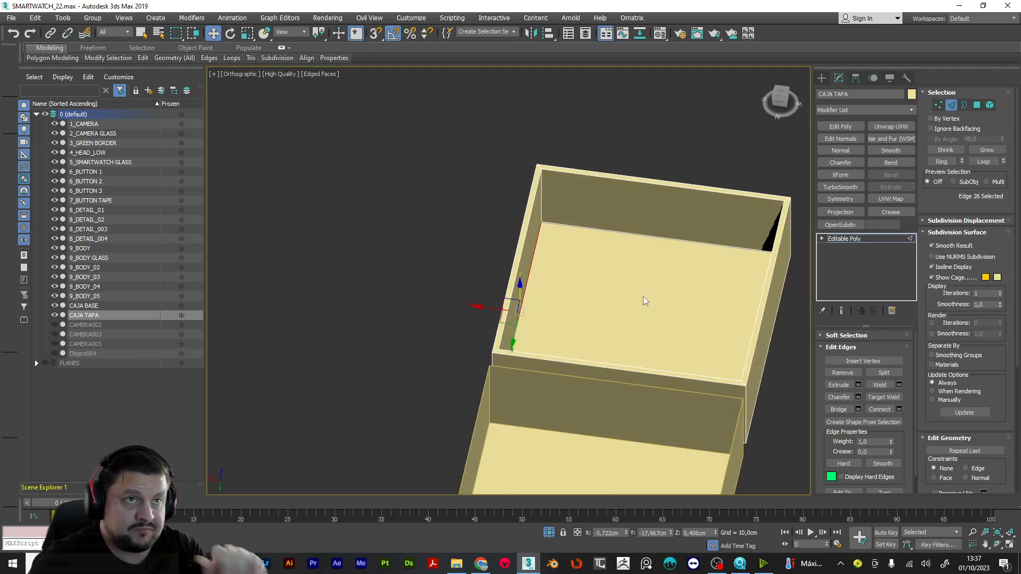
alt+middle_drag(645, 273, 741, 222)
ctrl+click(727, 233)
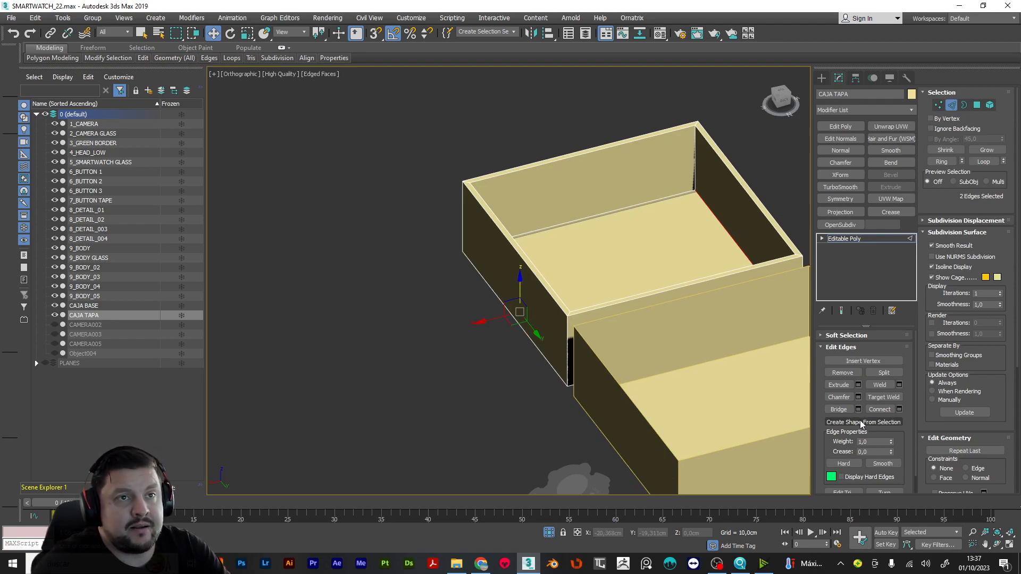
alt+middle_drag(540, 141, 613, 179)
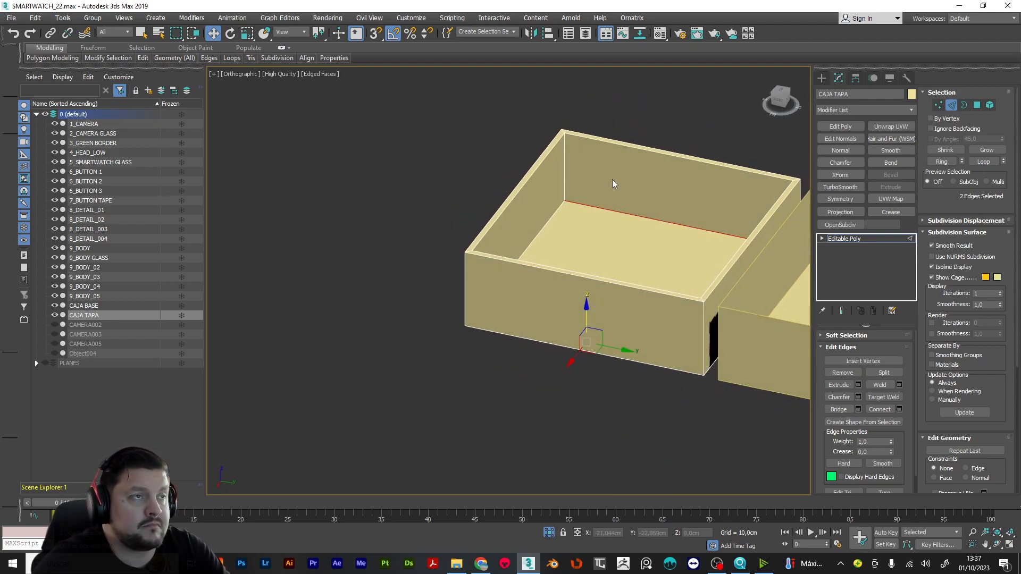
Step: Clone CAJA TAPA's inner floor polygon upward to about Z 1.767 cm as an element
key(4)
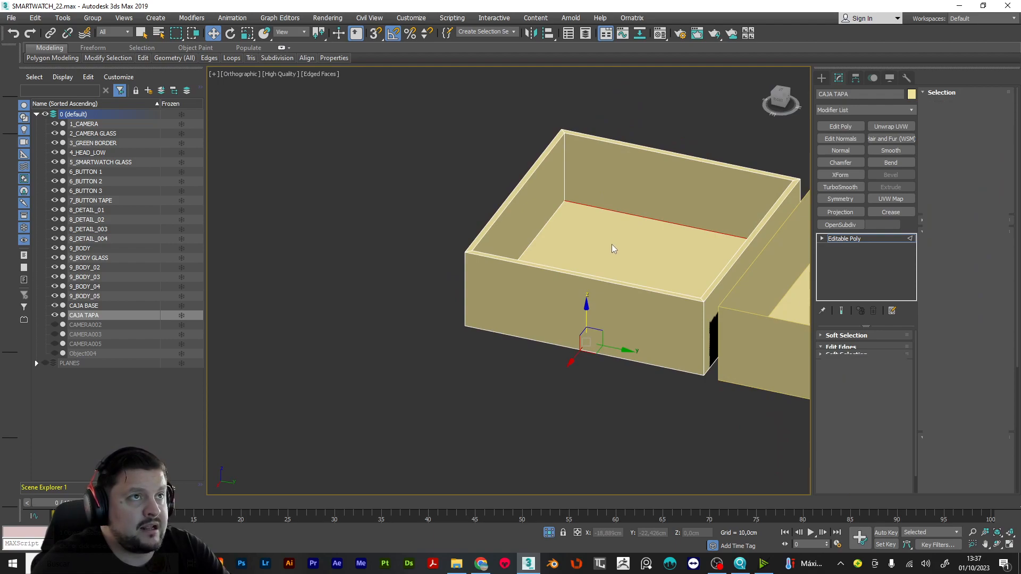
click(614, 256)
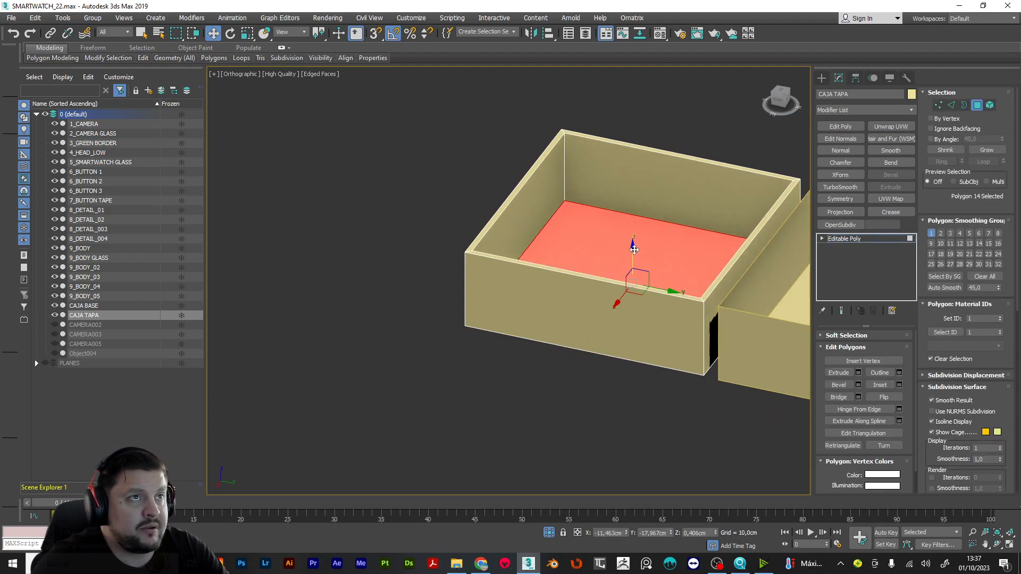
drag(633, 248, 633, 240)
alt+middle_drag(730, 181, 568, 205)
shift+drag(633, 249, 633, 235)
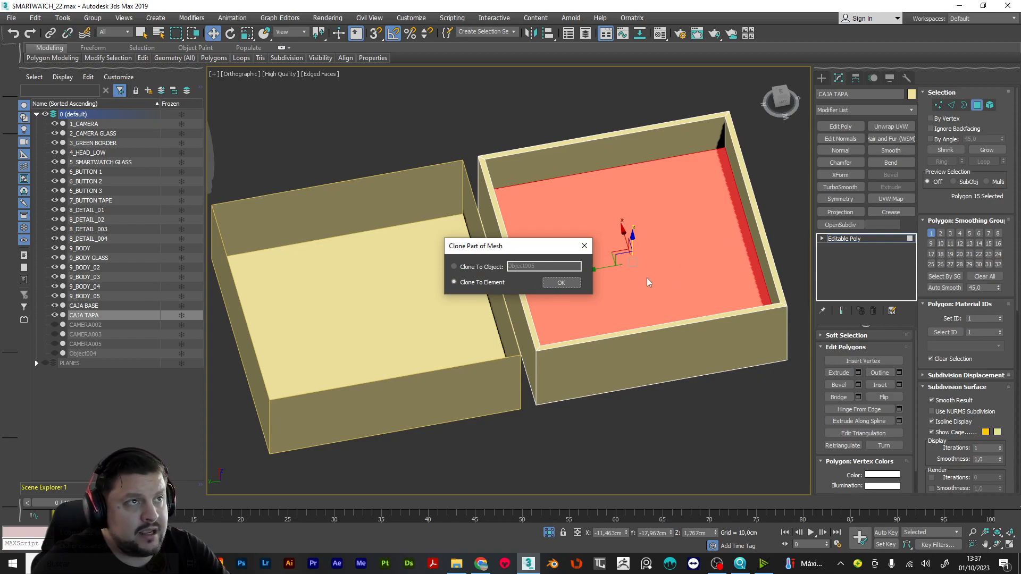
click(560, 284)
click(558, 283)
alt+middle_drag(580, 232, 650, 231)
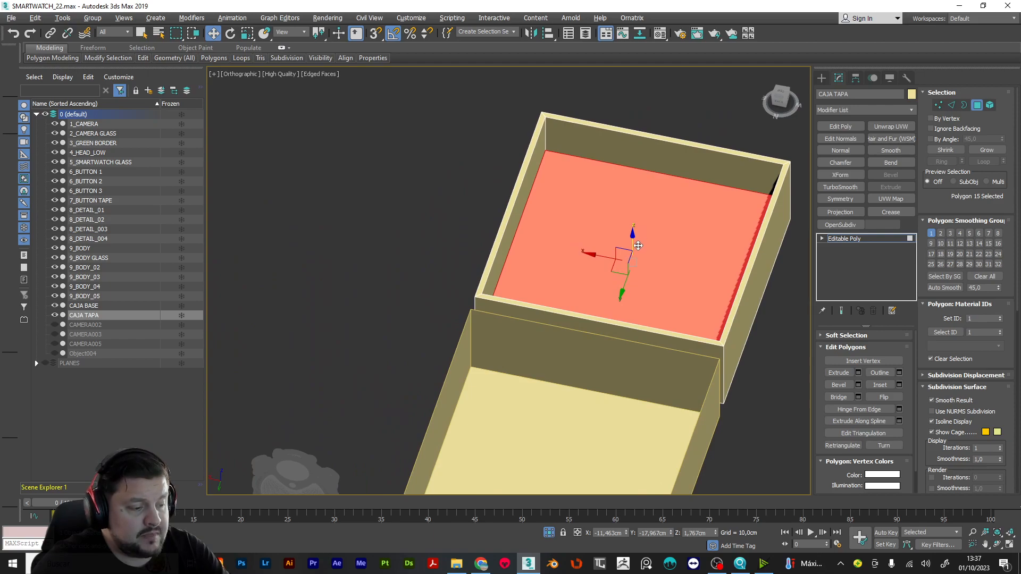
key(4)
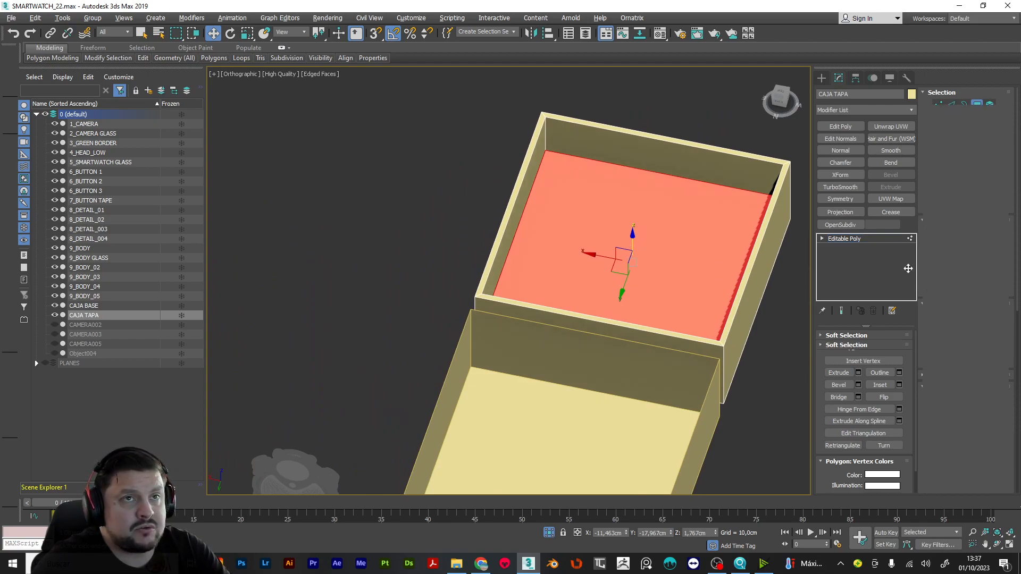
Step: Cut an angled, multi-segment line across the cloned floor panel of CAJA TAPA from one side to the adjacent side
key(1)
scroll(988, 244, down, 5)
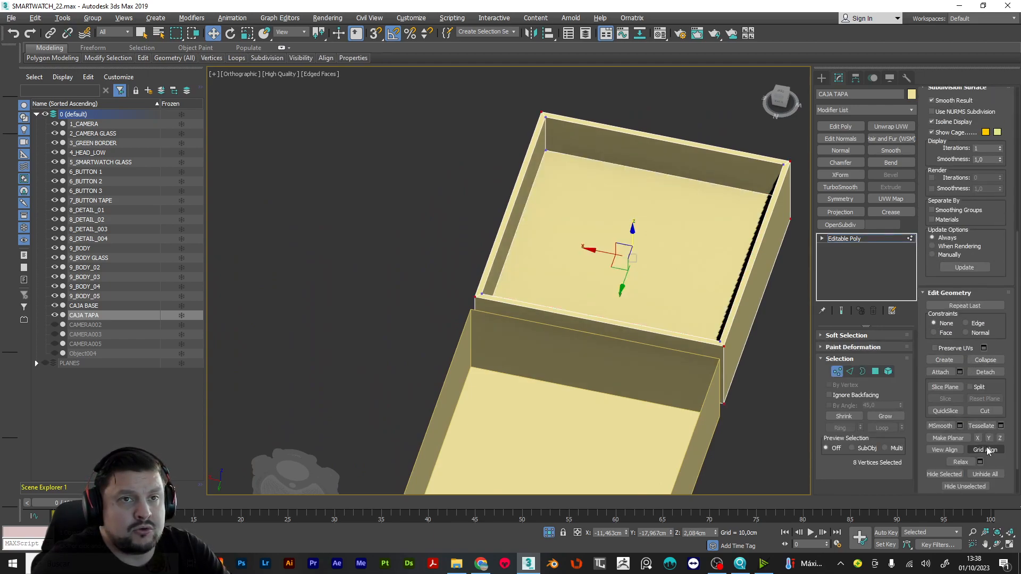
click(985, 410)
click(532, 187)
click(616, 201)
alt+middle_drag(616, 202, 701, 175)
click(646, 234)
click(649, 192)
Step: Delete the part of the cloned floor panel on one side of the cut
key(4)
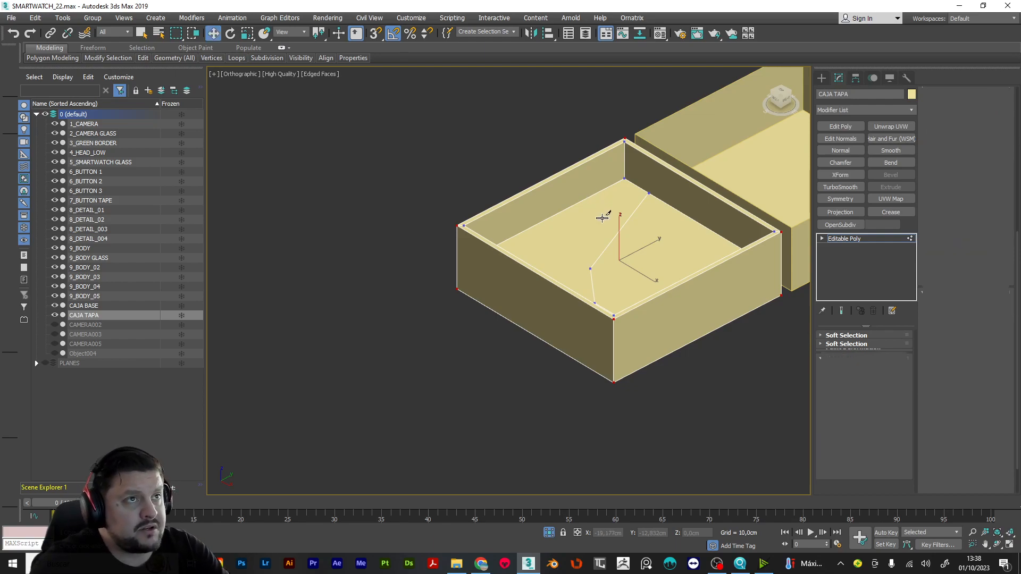
key(w)
click(597, 224)
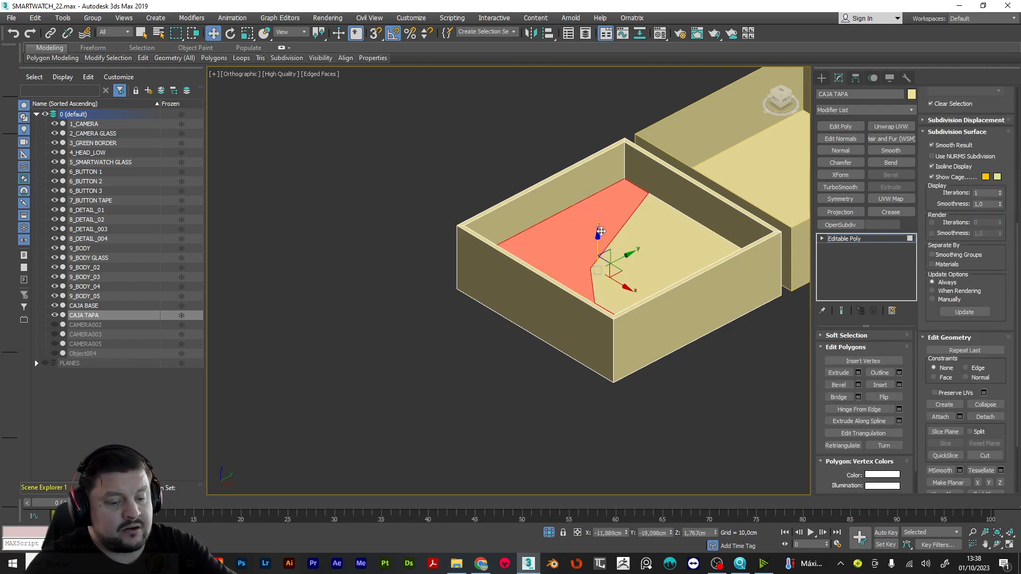
key(Delete)
alt+middle_drag(659, 249, 778, 260)
scroll(667, 261, up, 3)
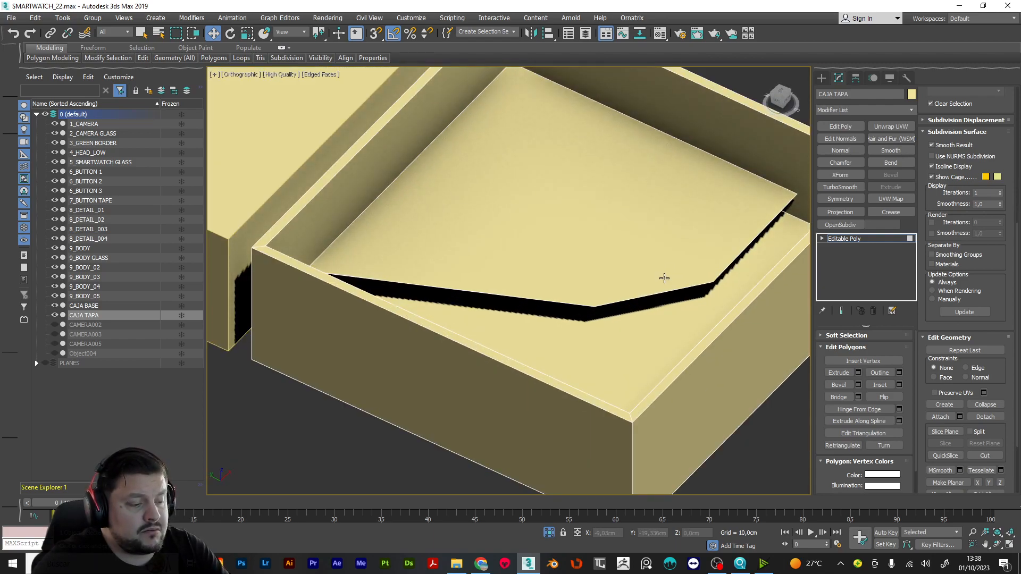
Step: Set the viewport shading to Standard and extrude the remaining panel's five border edges upward by about 0.2 cm
key(4)
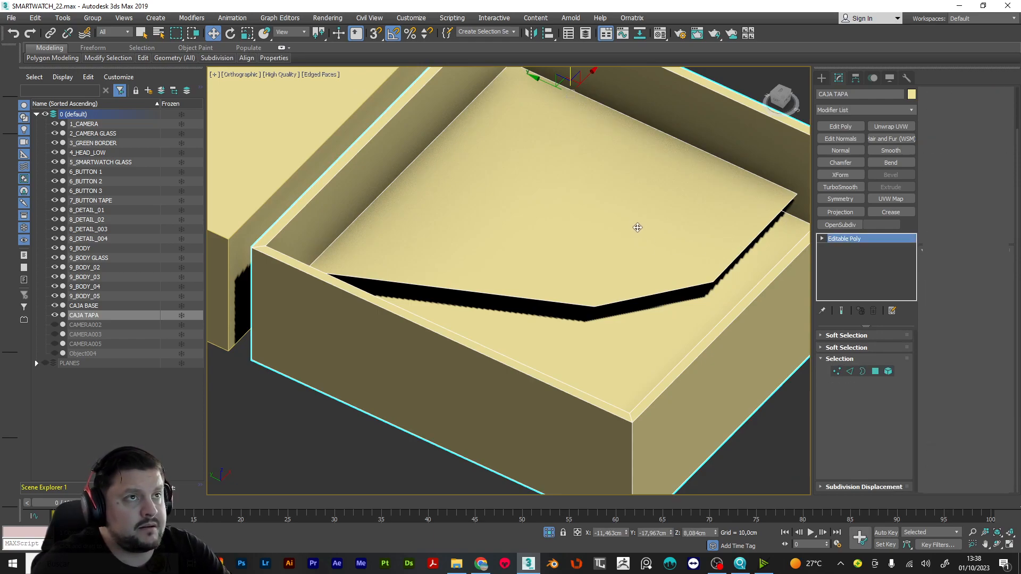
key(4)
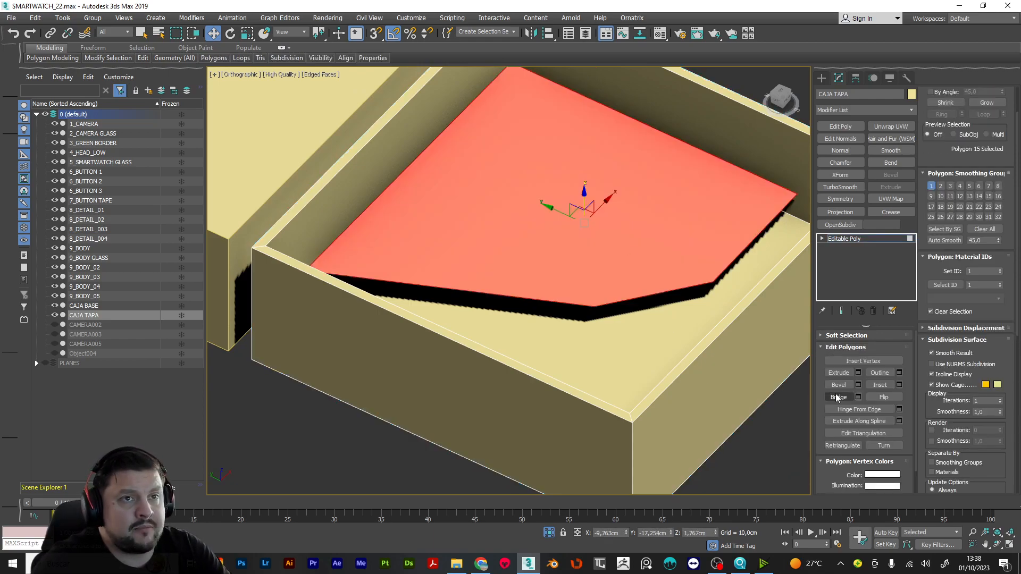
key(2)
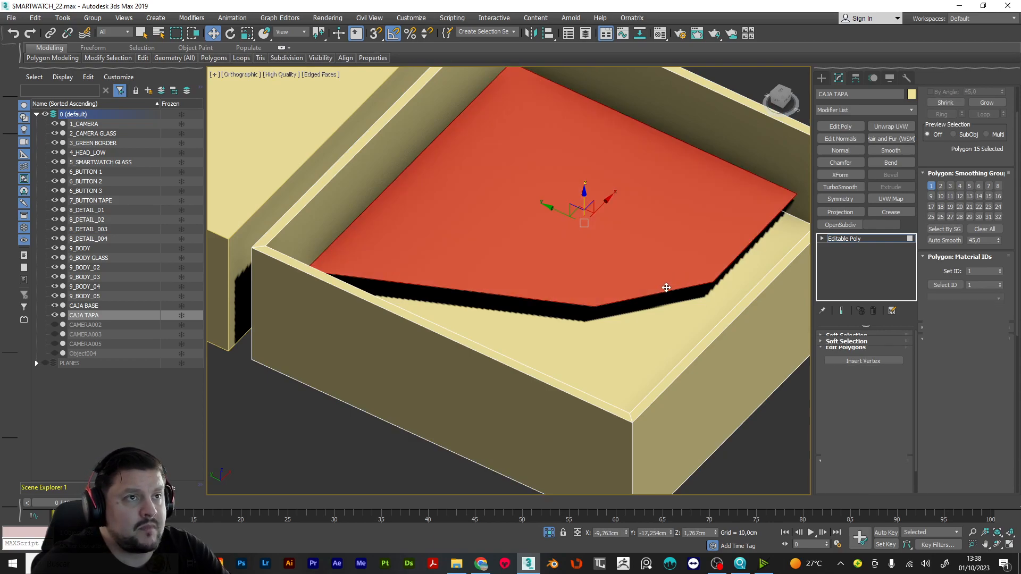
click(678, 289)
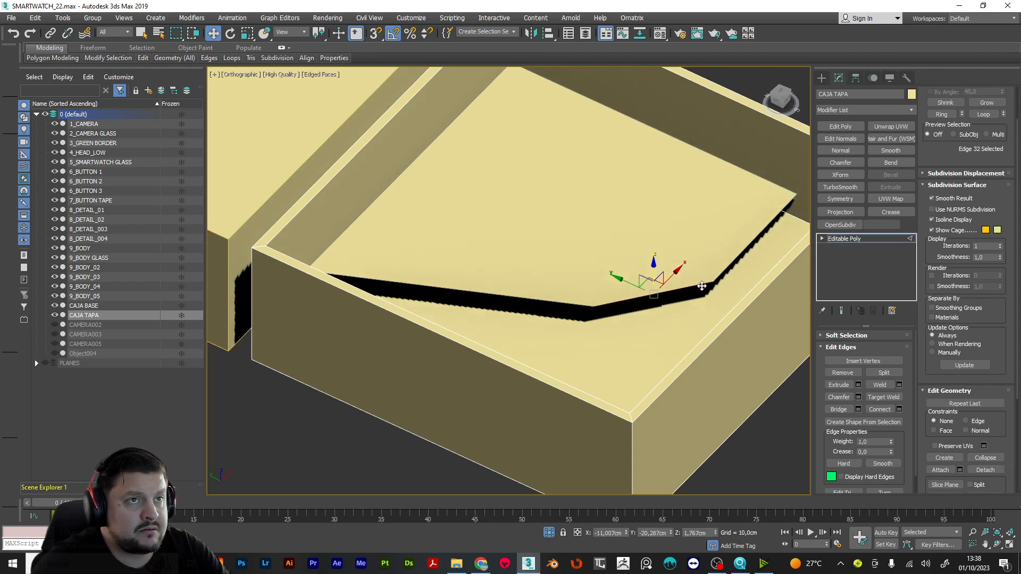
ctrl+click(727, 271)
ctrl+click(764, 178)
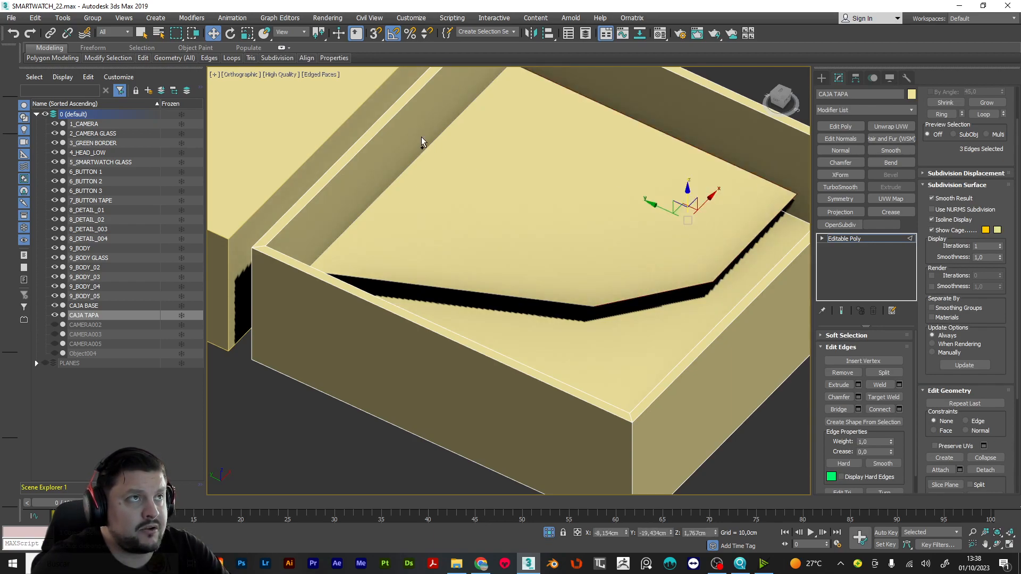
ctrl+click(436, 137)
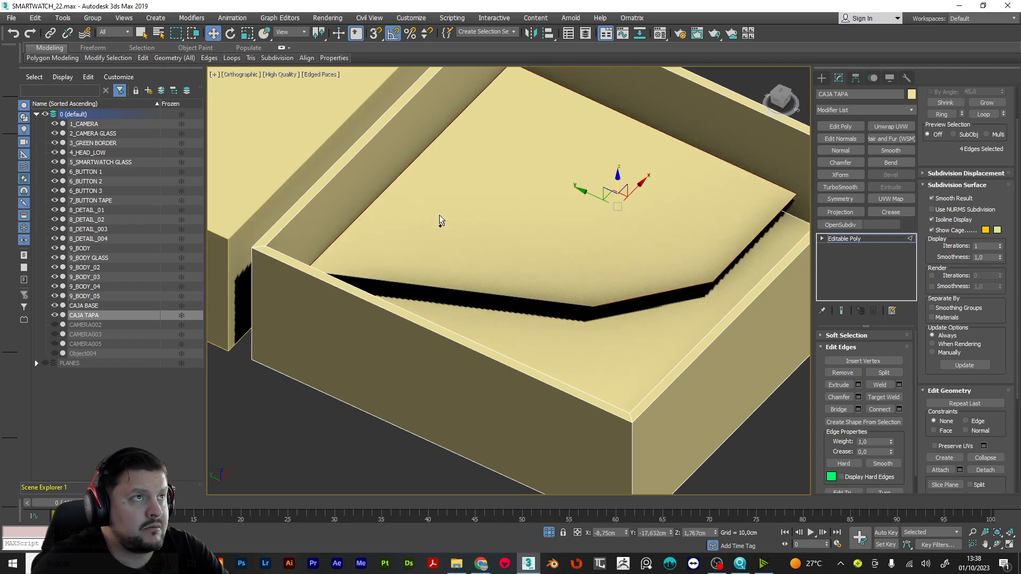
ctrl+click(468, 290)
click(290, 74)
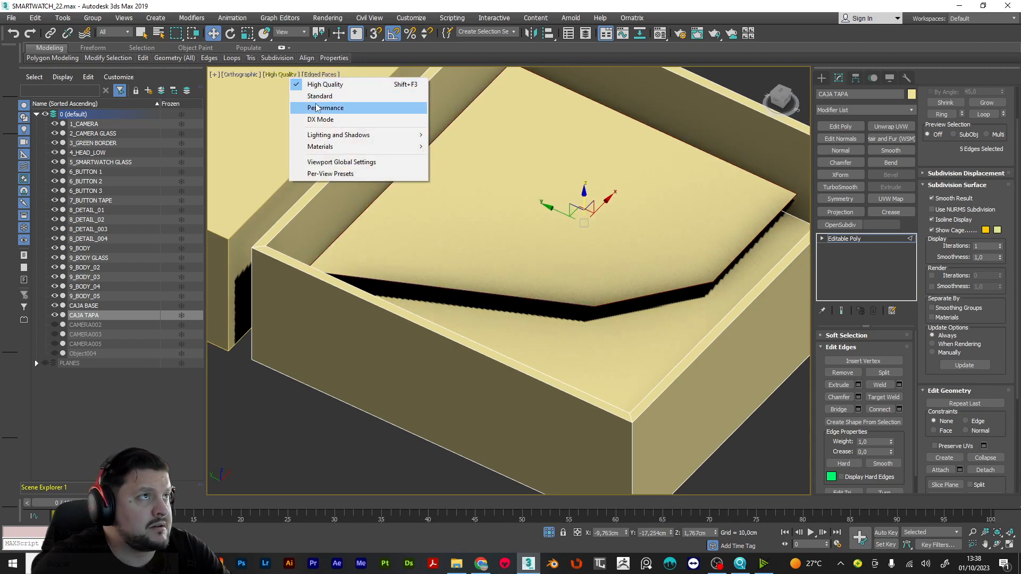
click(320, 95)
alt+middle_drag(694, 226, 717, 213)
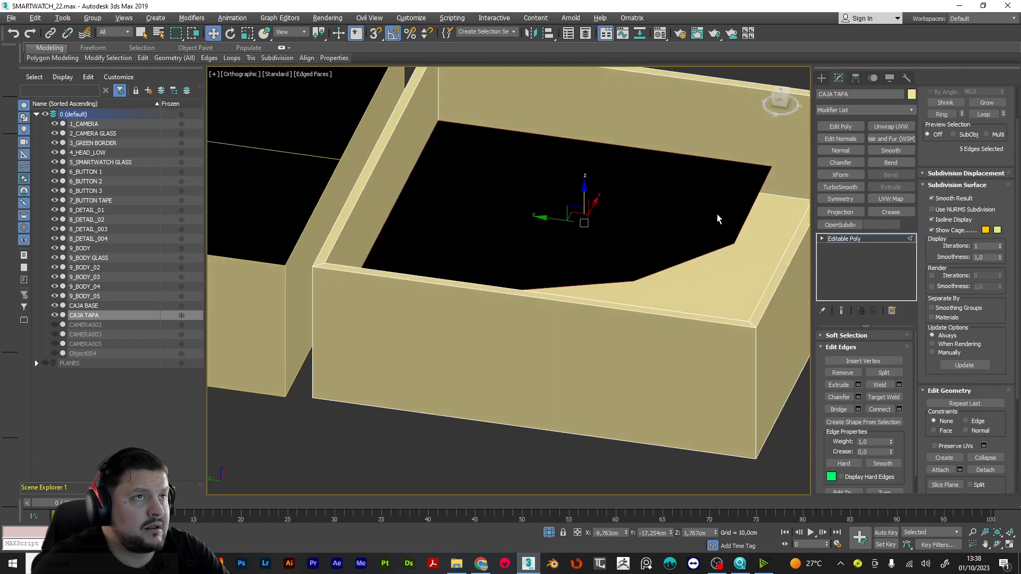
alt+middle_drag(646, 234, 631, 234)
drag(563, 189, 574, 176)
mouse_move(606, 255)
alt+middle_down()
mouse_move(585, 257)
mouse_move(594, 262)
alt+middle_up()
Step: Bridge the two opposite upper border edges of CAJA TAPA's raised inner panel to close most of its top
key(2)
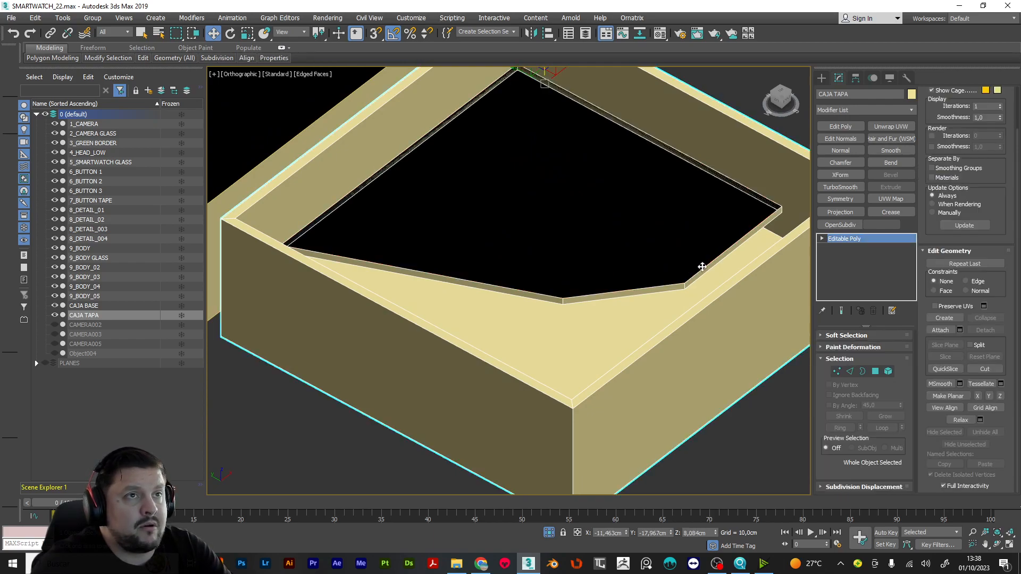
key(2)
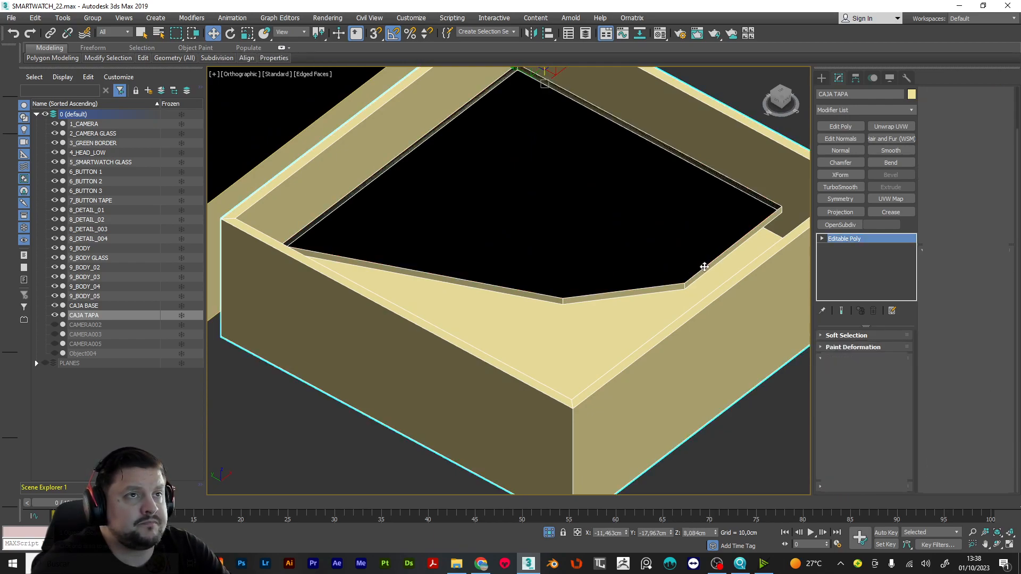
click(706, 266)
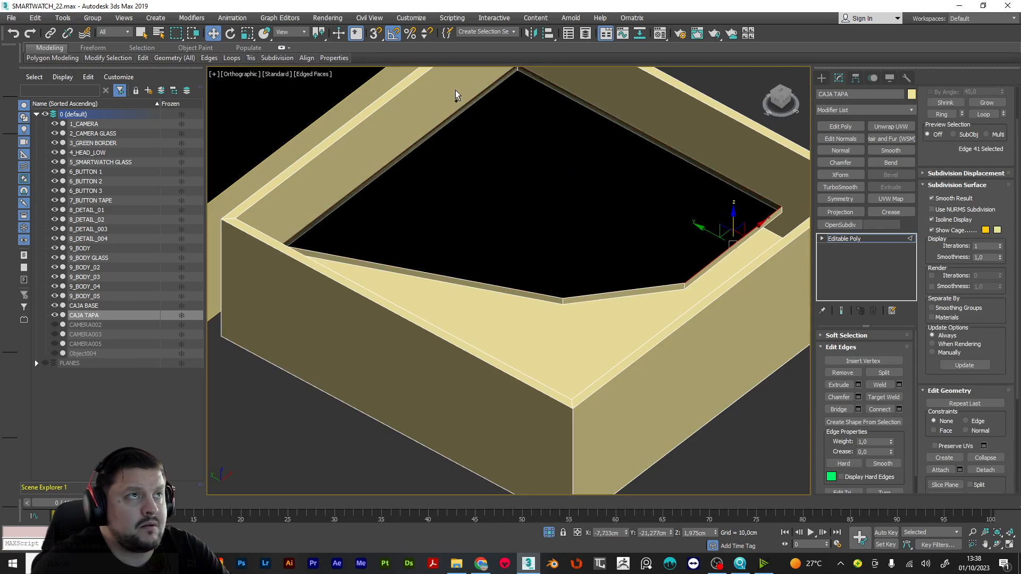
ctrl+click(463, 101)
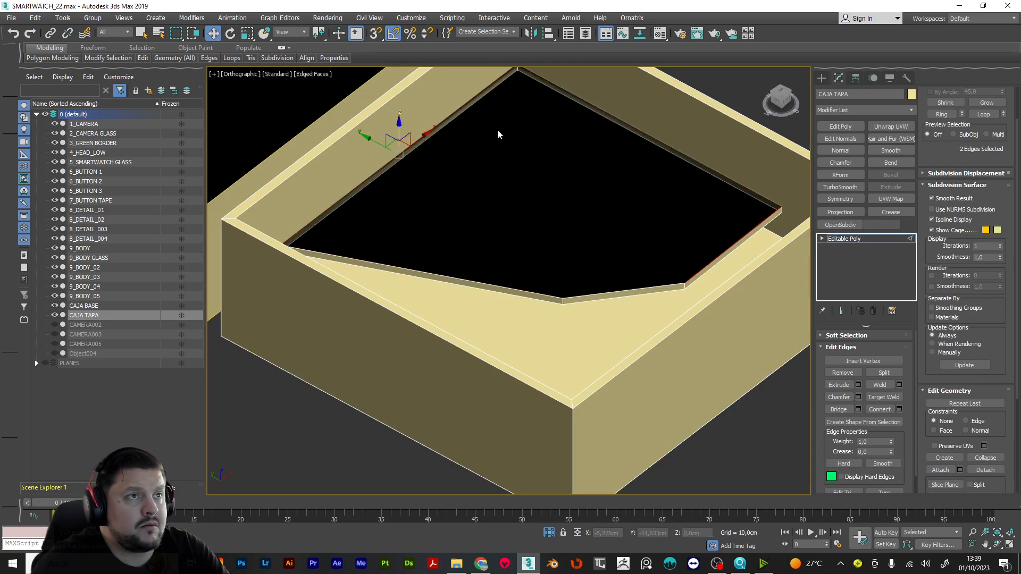
click(849, 412)
Step: Cap the remaining triangular border opening on top of CAJA TAPA's inner panel
key(3)
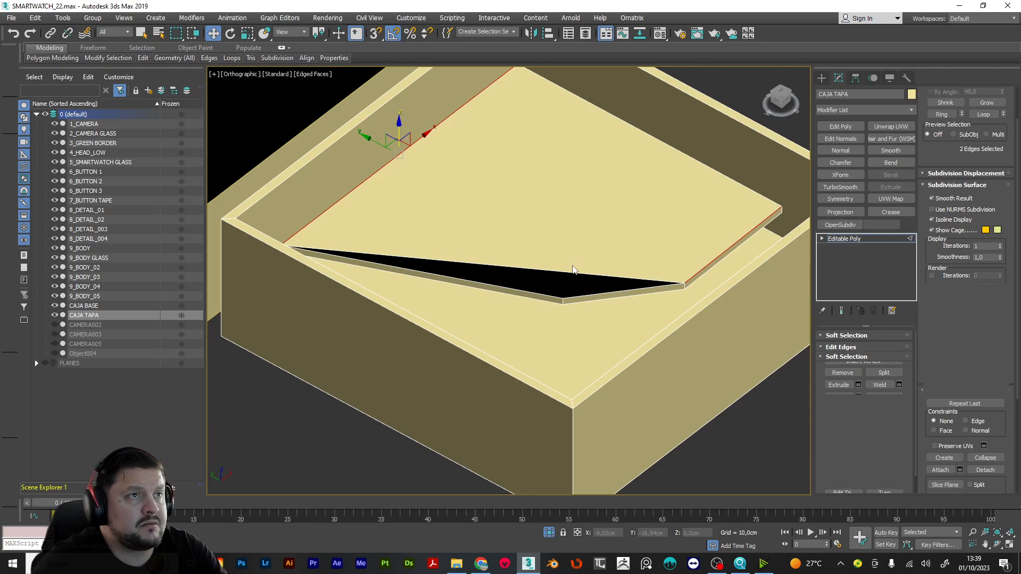
click(587, 276)
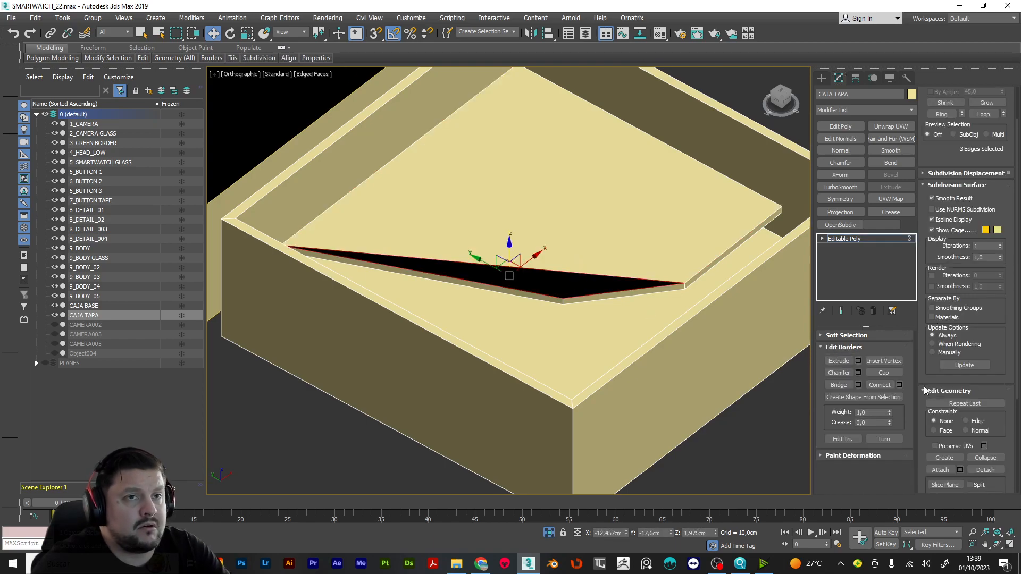
click(883, 373)
right_click(570, 252)
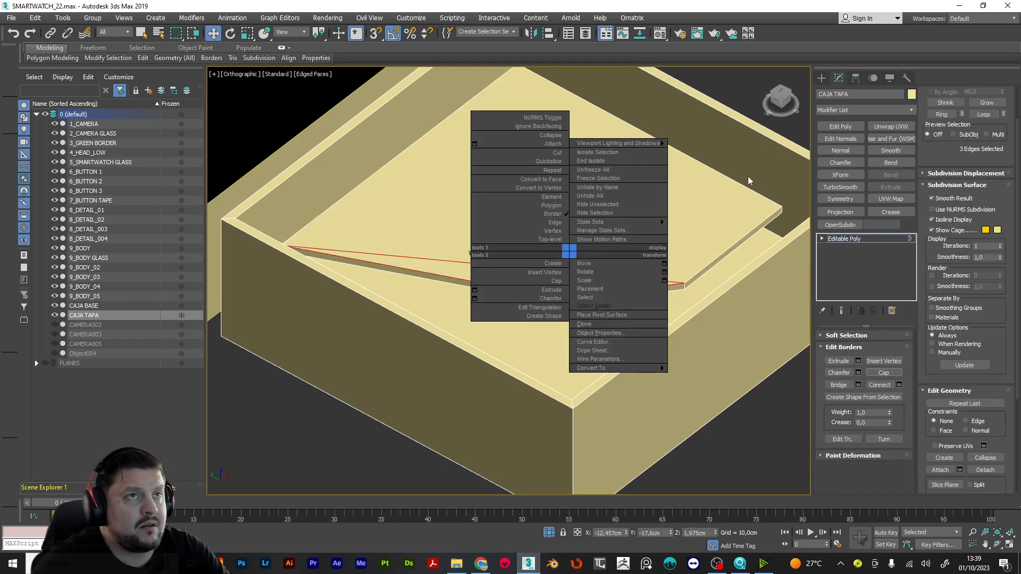
click(694, 162)
alt+middle_drag(694, 161, 589, 263)
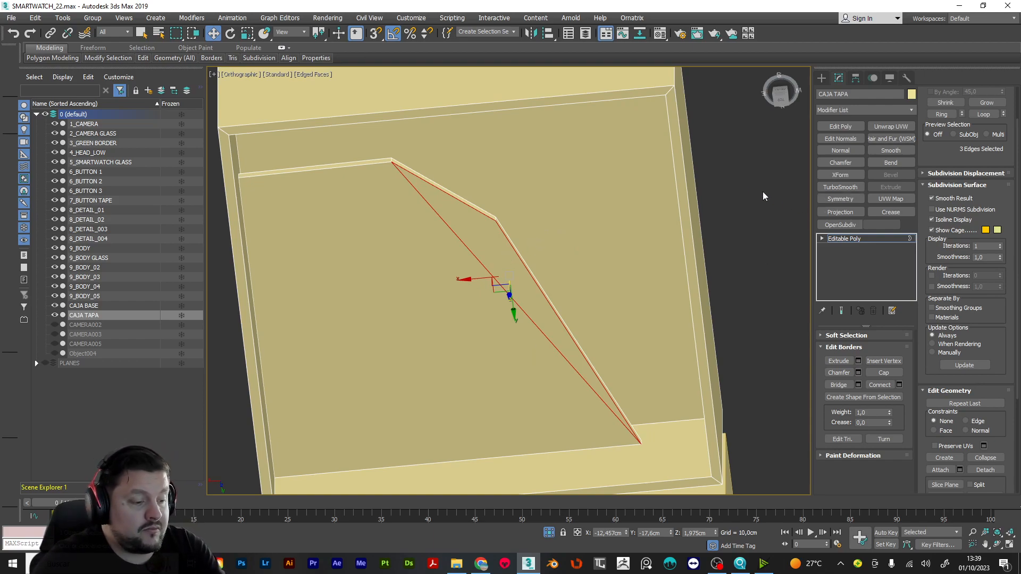
Step: Scale the inner panel element of CAJA TAPA to about 101% in X and Y, and leave element editing
key(2)
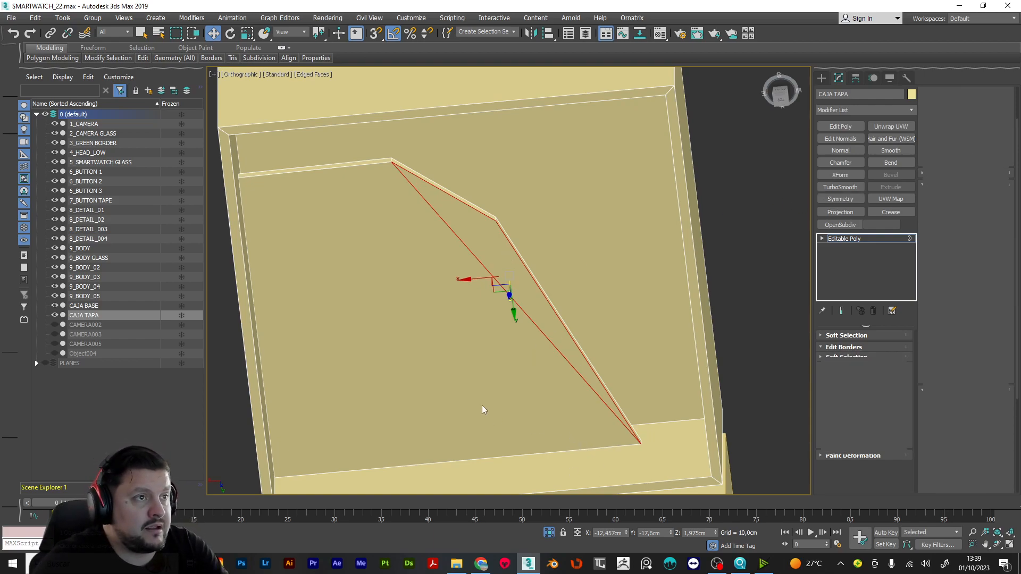
key(5)
key(r)
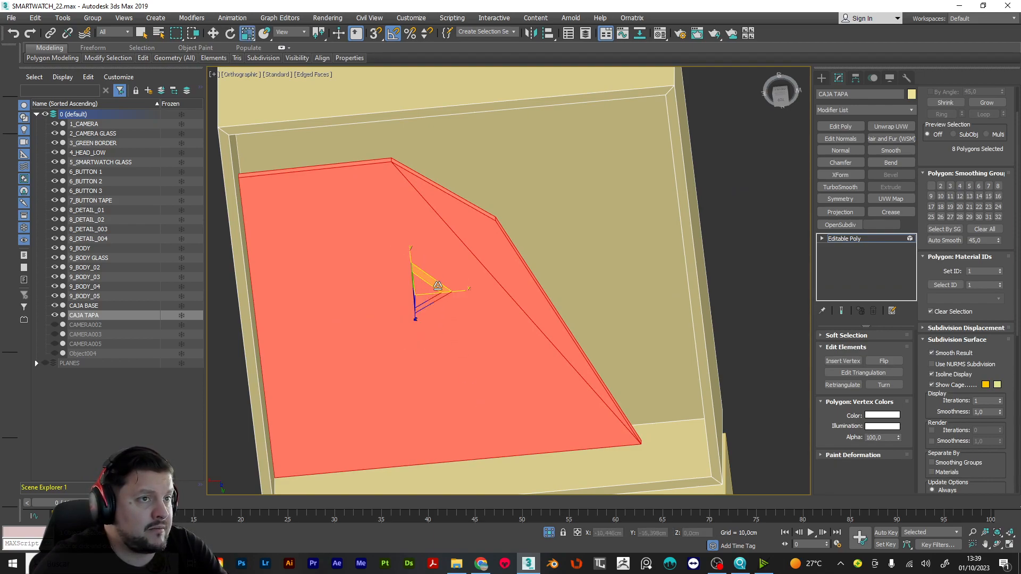
drag(438, 286, 440, 288)
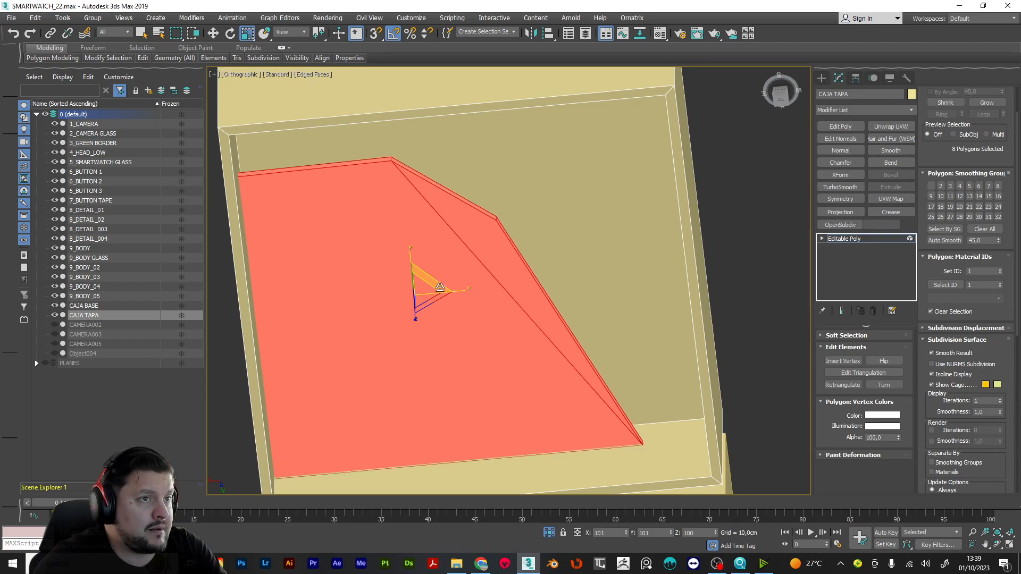
alt+middle_drag(447, 290, 621, 274)
scroll(483, 242, down, 6)
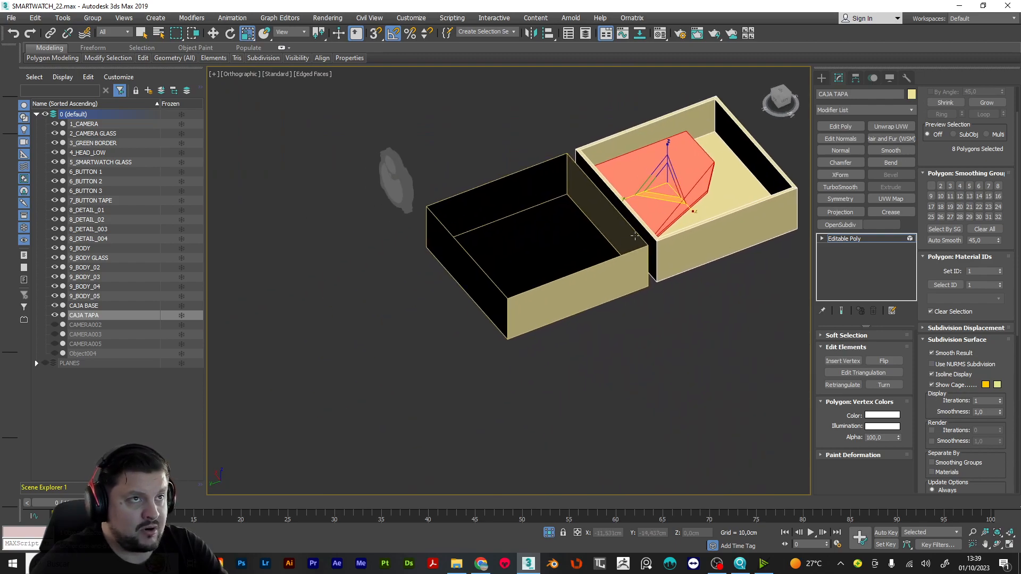
click(621, 273)
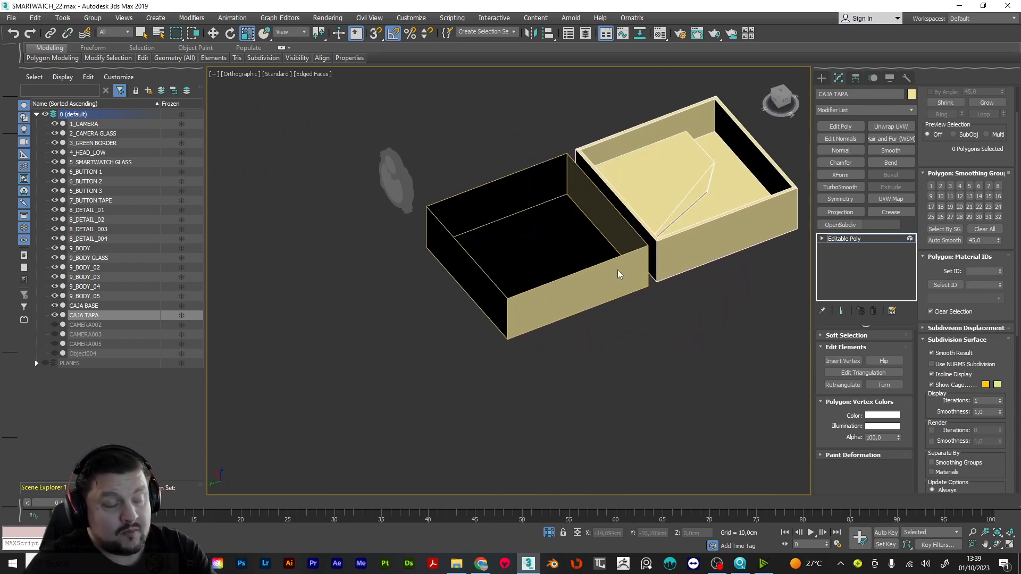
click(909, 241)
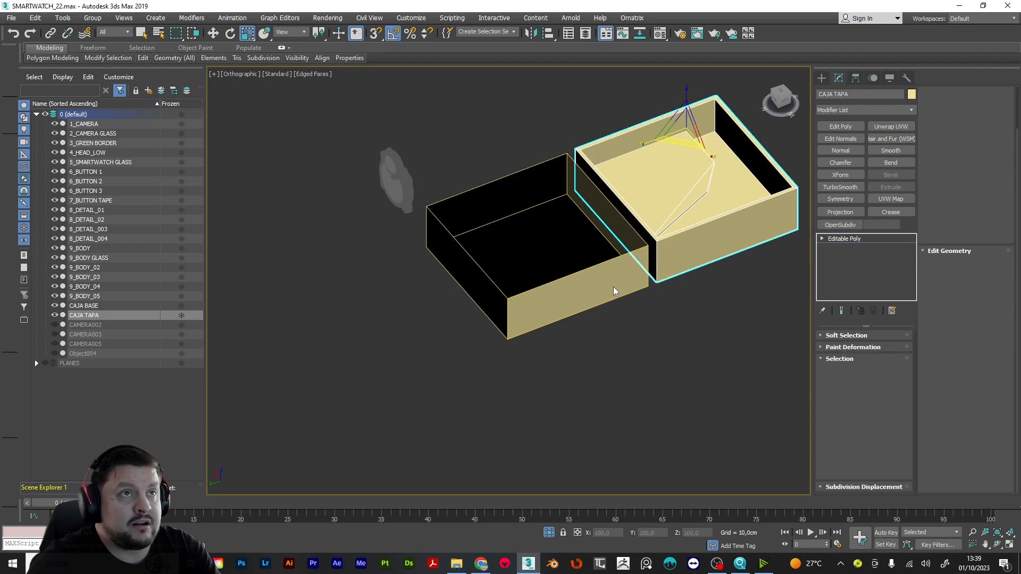
Step: Weld all vertices of CAJA BASE to merge the overlapping ones at its corners
click(614, 286)
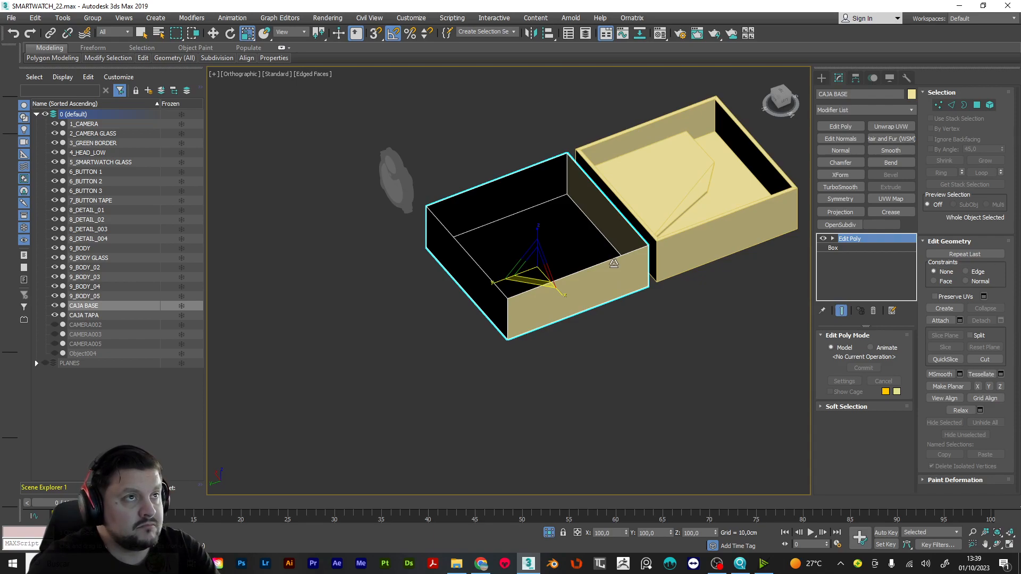
key(4)
scroll(564, 233, up, 2)
scroll(555, 261, down, 3)
key(1)
alt+middle_drag(573, 274, 456, 389)
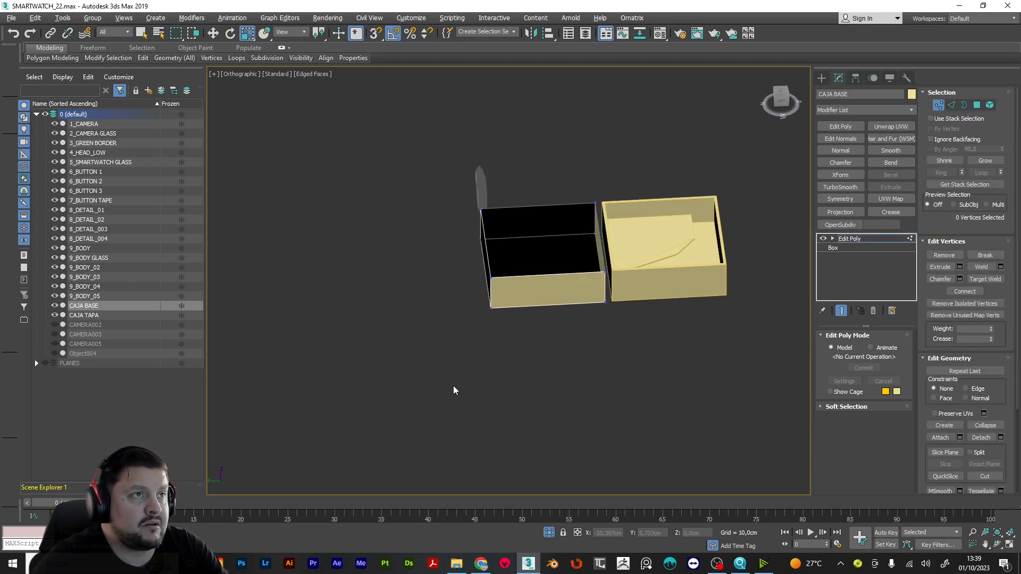
drag(686, 163, 687, 163)
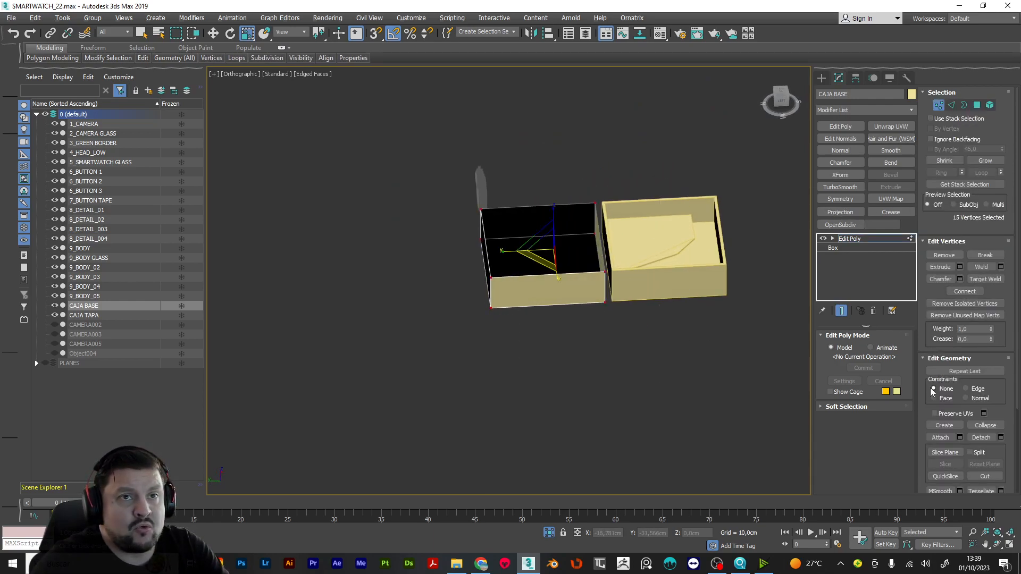
scroll(981, 368, down, 2)
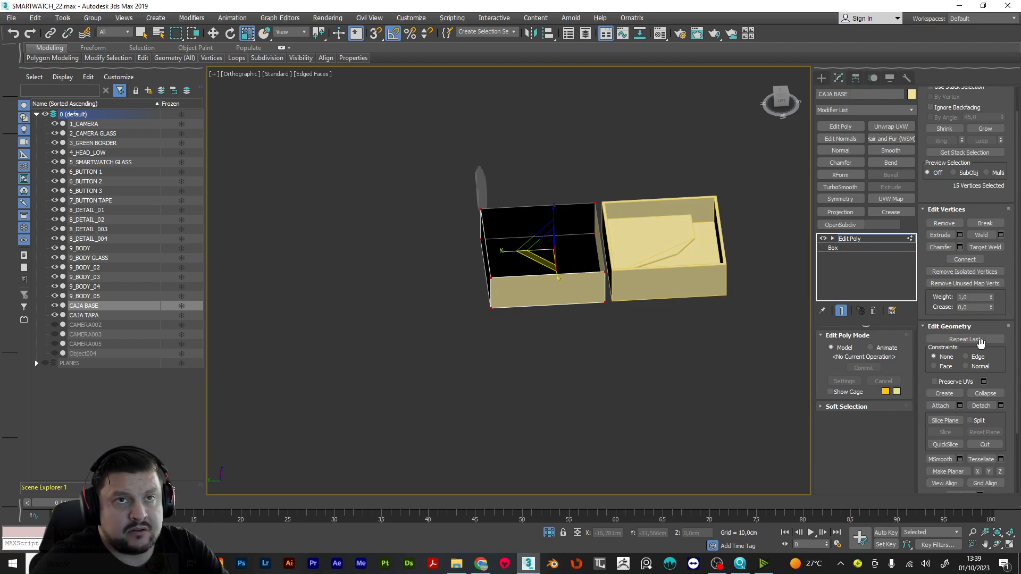
scroll(981, 344, down, 3)
scroll(984, 348, up, 2)
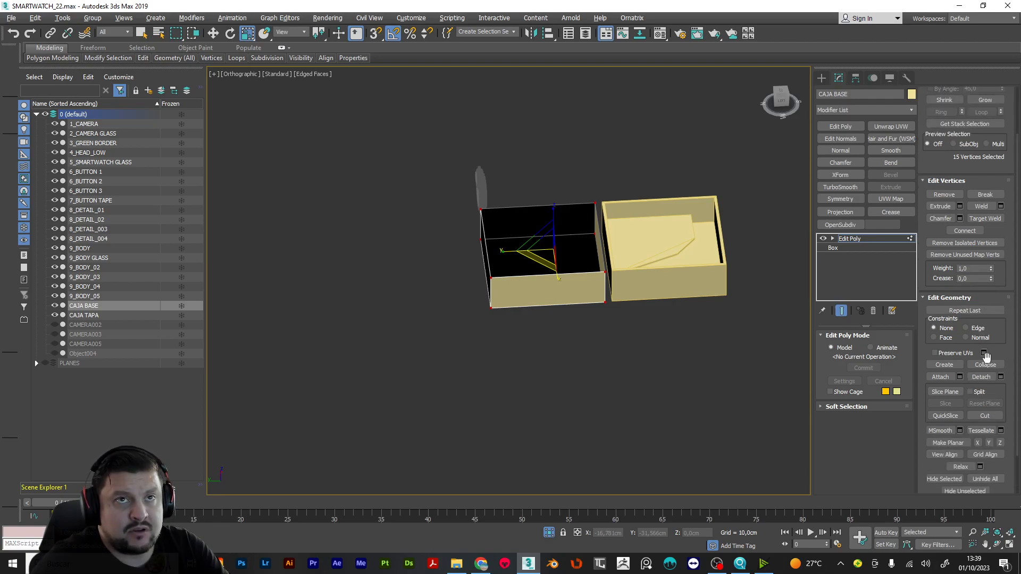
click(977, 206)
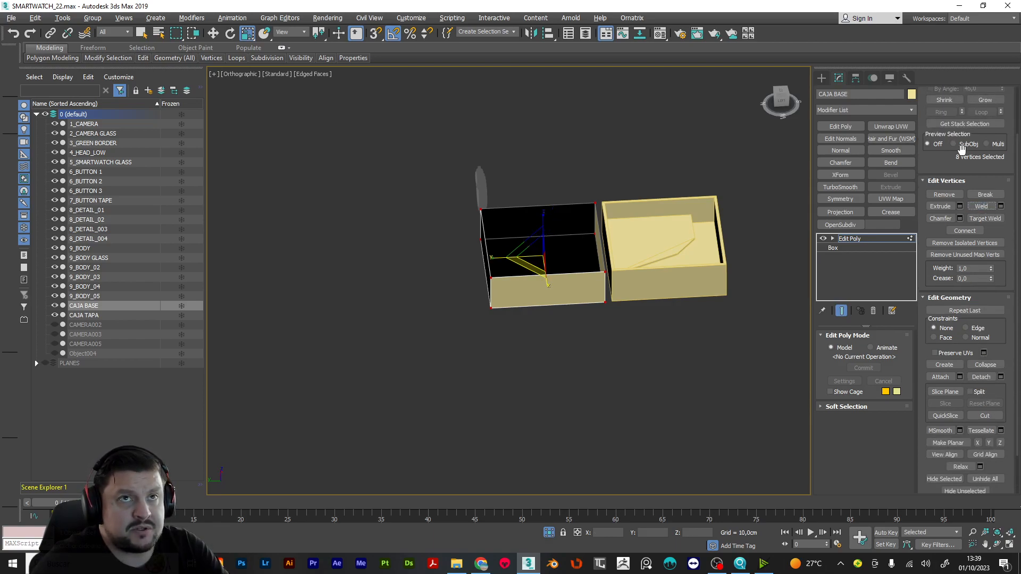
Step: Extrude the four open top edges of CAJA BASE inward by scaling to form a thin wall rim
alt+middle_drag(511, 219, 595, 234)
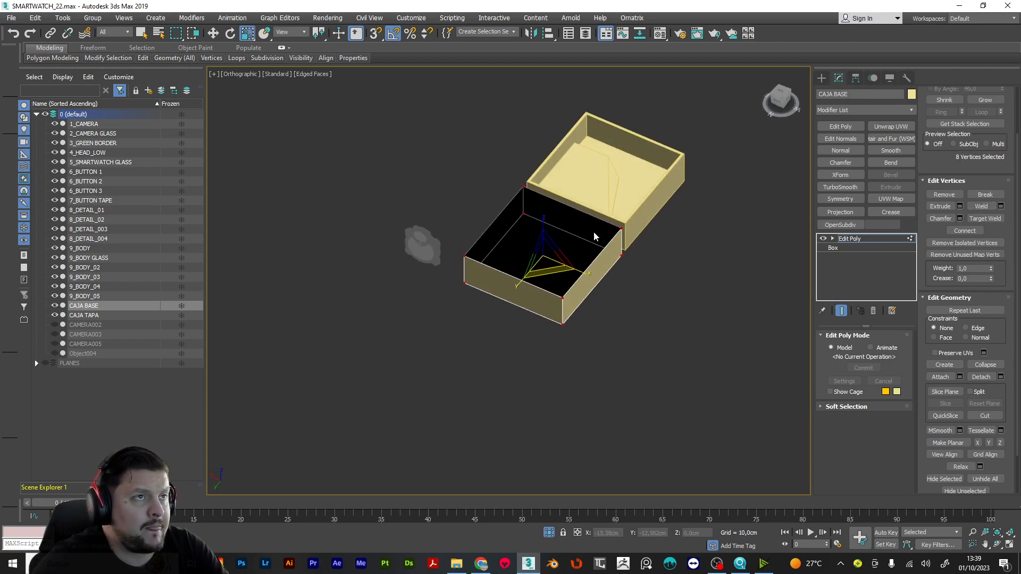
scroll(596, 235, up, 4)
alt+middle_drag(692, 398, 649, 392)
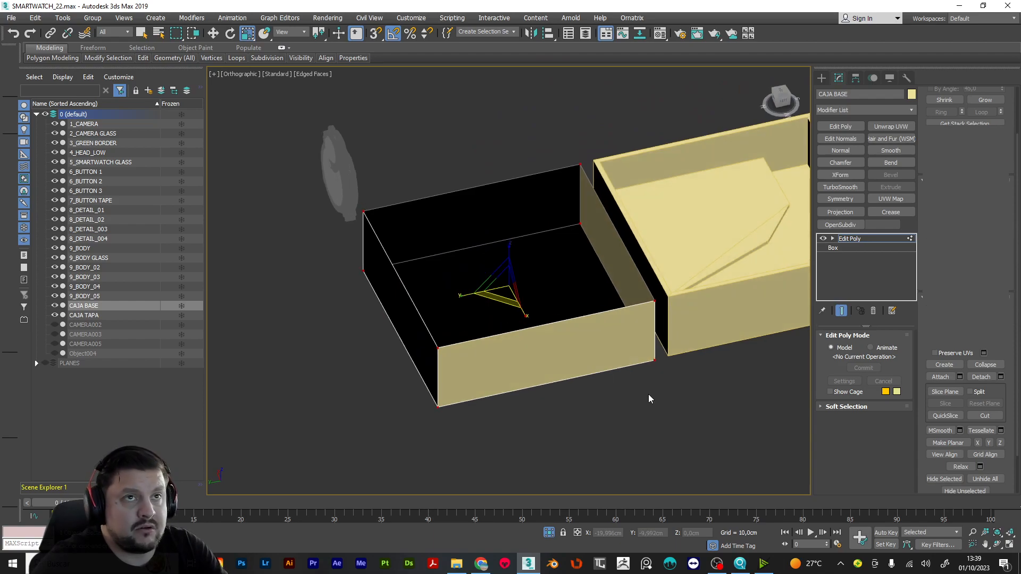
key(2)
click(621, 308)
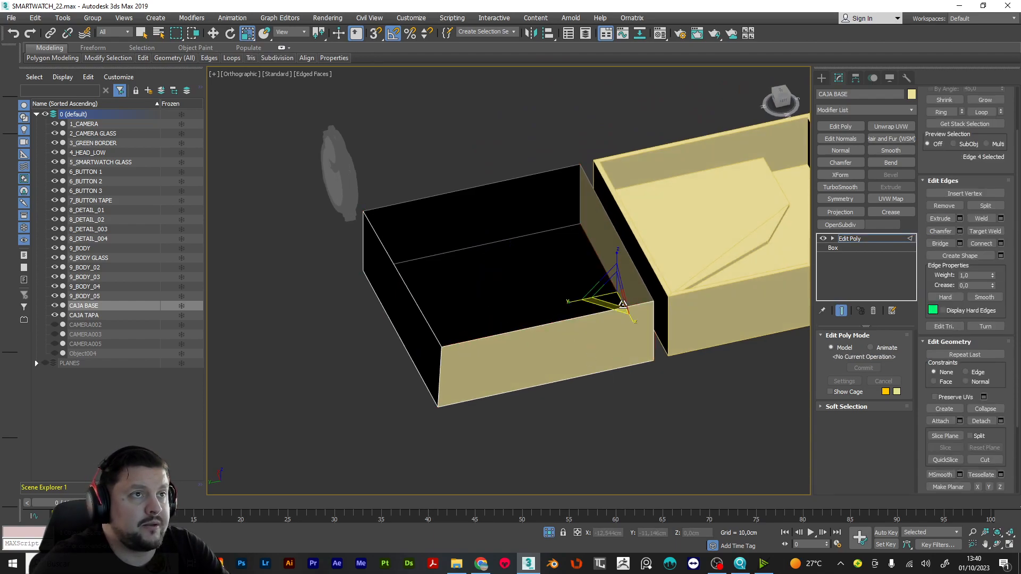
double_click(634, 308)
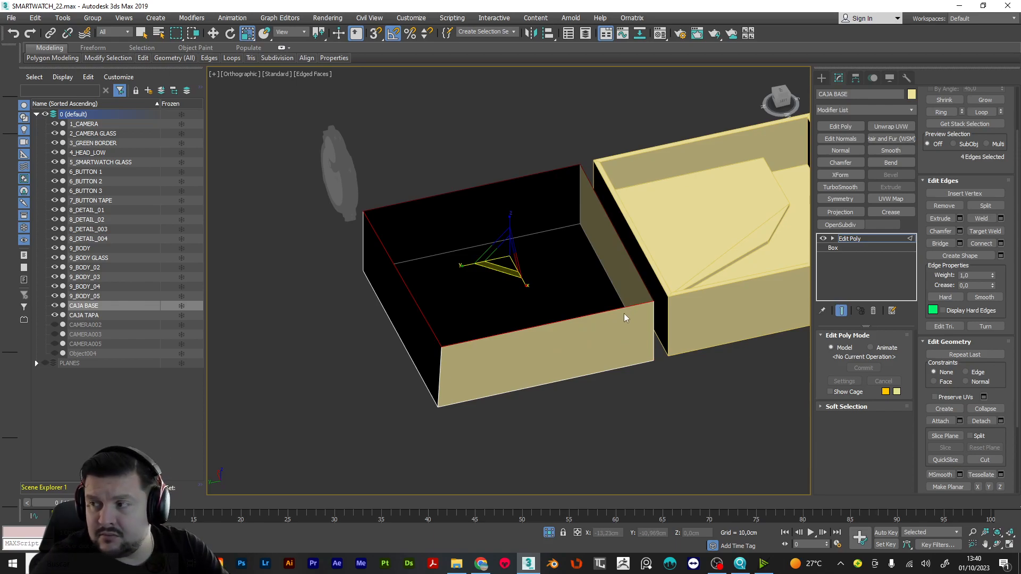
alt+middle_drag(316, 215, 372, 222)
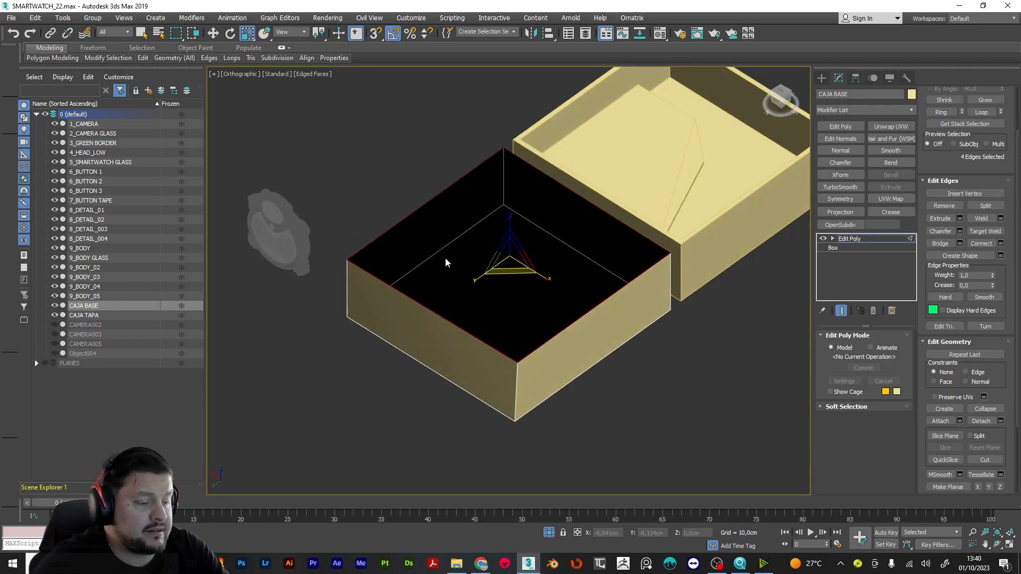
shift+drag(507, 270, 510, 272)
key(ctrl+z)
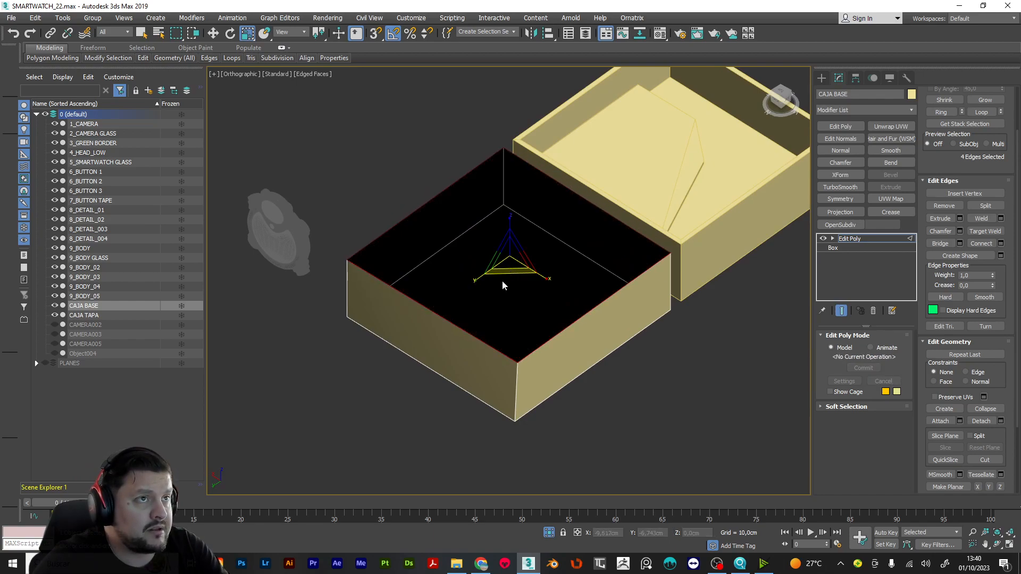
mouse_move(509, 261)
alt+middle_down()
mouse_move(524, 264)
mouse_move(512, 260)
alt+middle_up()
shift+drag(510, 258, 514, 259)
Step: Extrude the rim's four inner edges downward inside CAJA BASE to about Z 3.194 cm
key(w)
alt+middle_drag(503, 317, 542, 256)
shift+drag(509, 218, 517, 236)
alt+middle_drag(516, 237, 597, 245)
key(2)
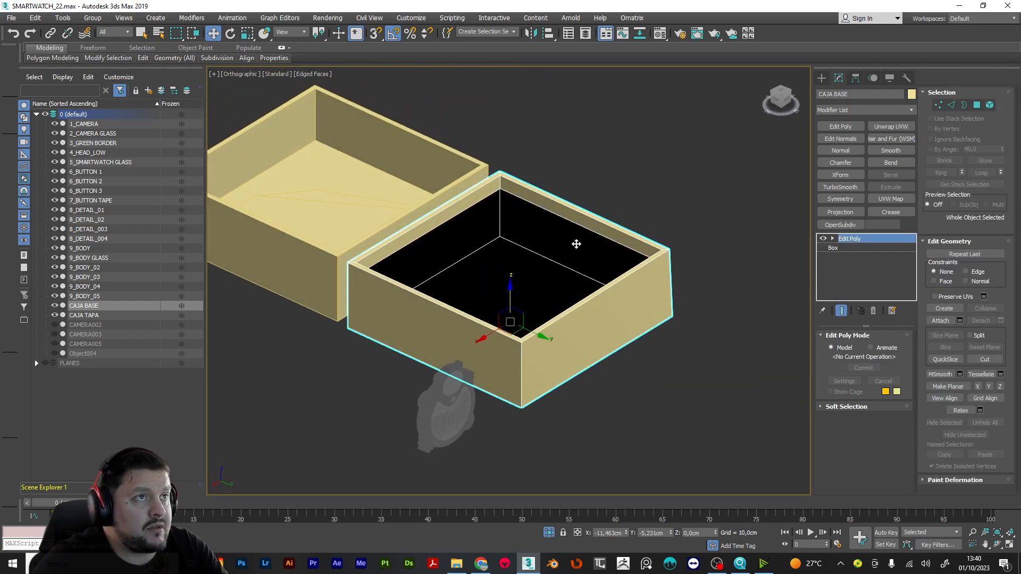
Step: Bridge two opposite lower inner edges of CAJA BASE's rim to create a recessed top surface
key(2)
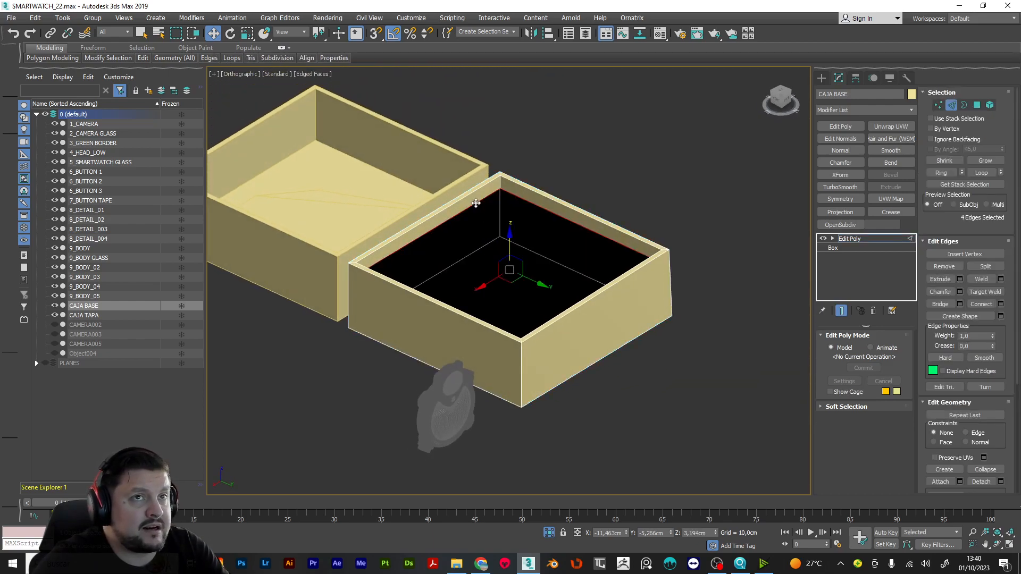
click(475, 201)
alt+middle_drag(477, 204, 586, 206)
double_click(625, 167)
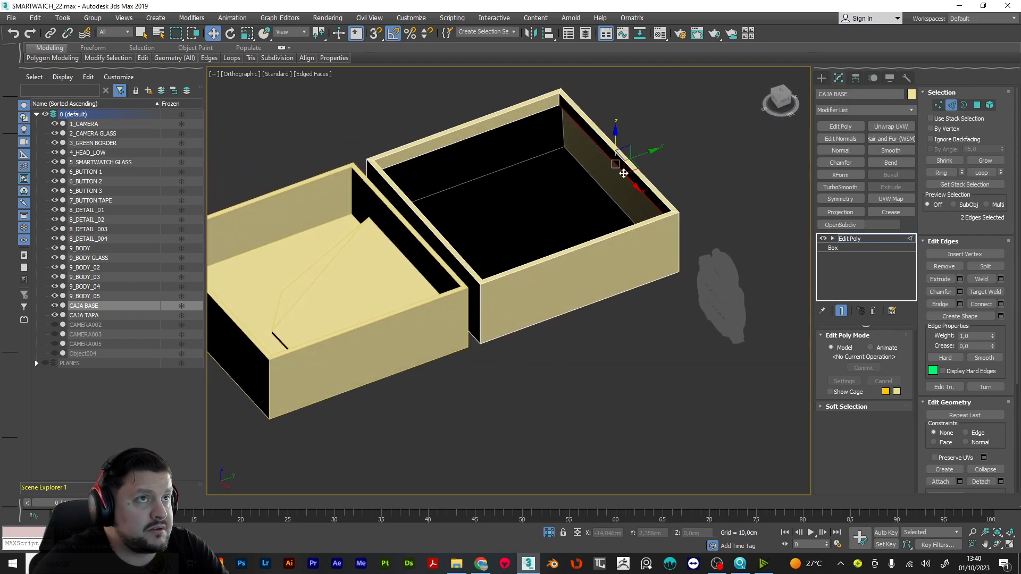
click(940, 304)
alt+middle_drag(671, 176, 547, 178)
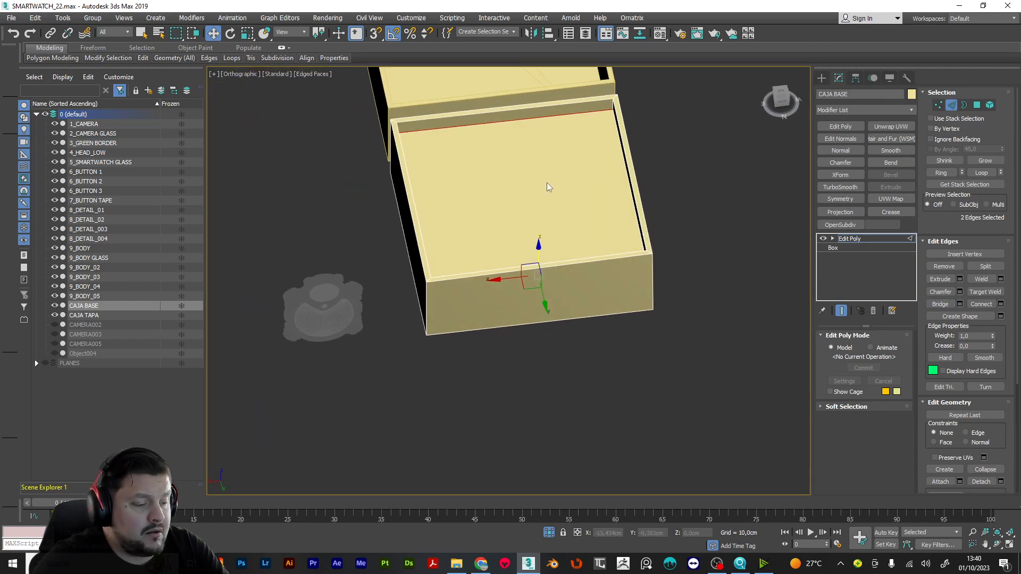
Step: Inset the recessed top polygon of CAJA BASE to leave an even margin around a smaller central polygon
key(4)
click(544, 183)
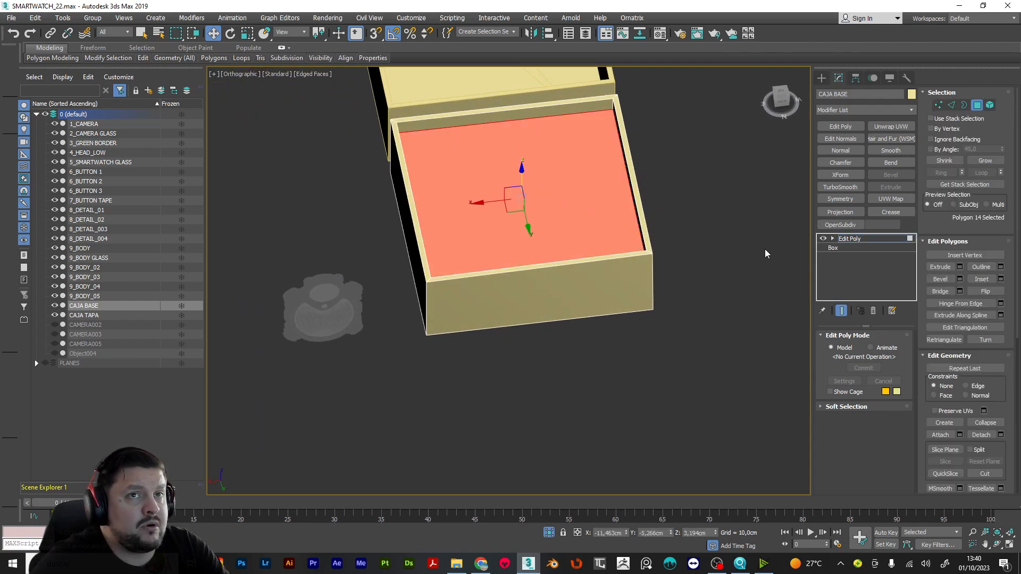
drag(579, 165, 593, 188)
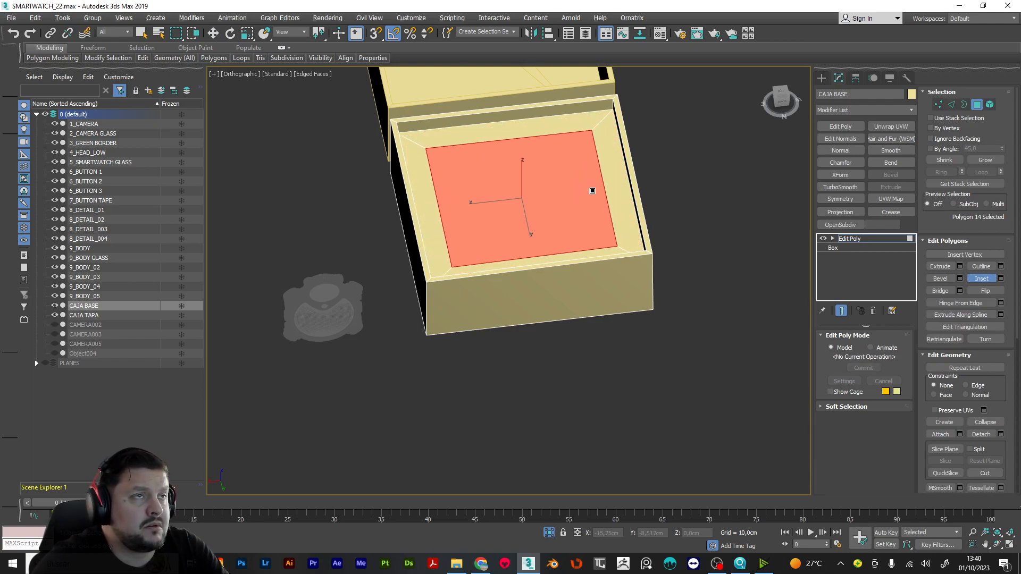
alt+middle_drag(593, 188, 601, 210)
Step: Scale the inset polygon of CAJA BASE down along the X axis into a narrow rectangle
key(e)
key(r)
drag(476, 199, 538, 216)
alt+middle_drag(539, 214, 631, 197)
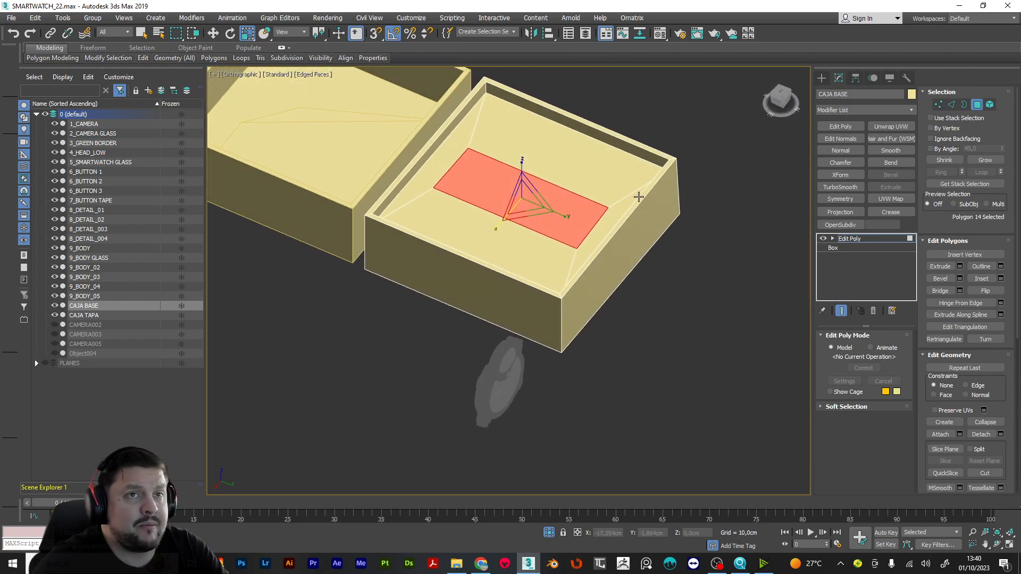
Step: Extrude the narrow central polygon downward into CAJA BASE to form a compartment for the watch
drag(576, 211, 571, 231)
alt+middle_drag(574, 237, 596, 184)
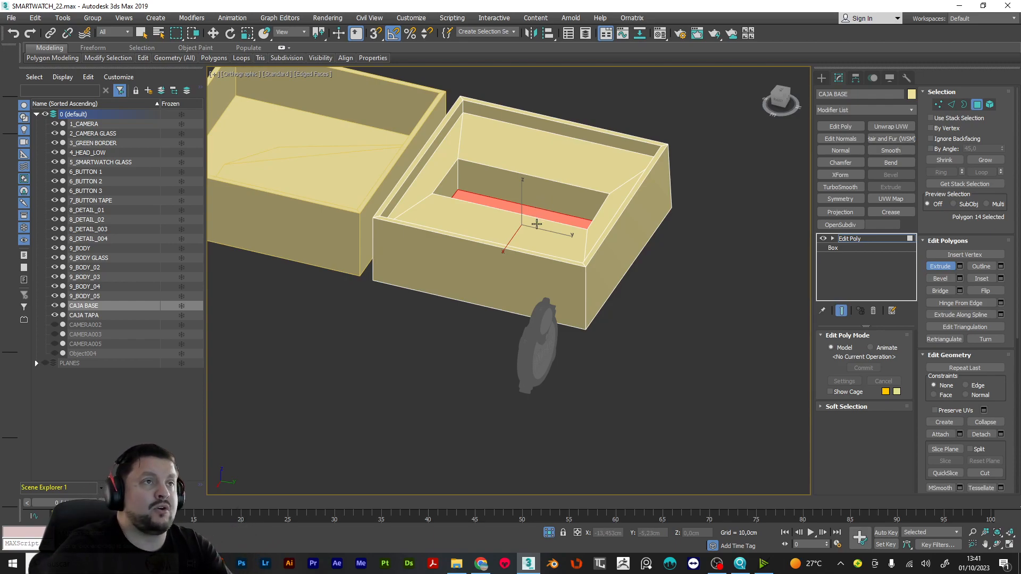
scroll(612, 192, down, 2)
alt+middle_drag(548, 224, 618, 223)
scroll(660, 234, up, 5)
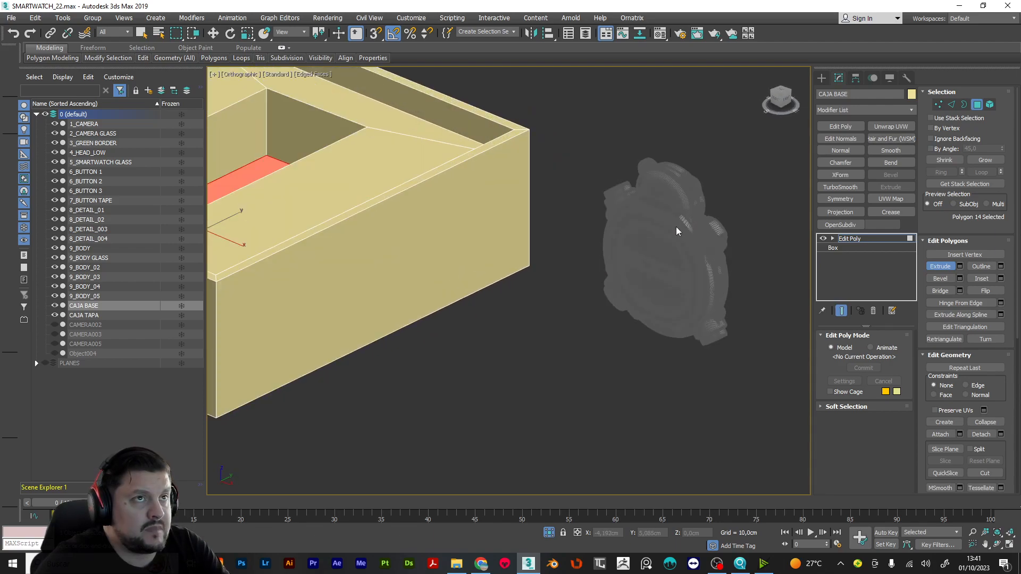
Step: Leave CAJA BASE's polygon editing and draw a cylinder about 3 cm in radius and 1.5 cm high beside the watch
click(672, 235)
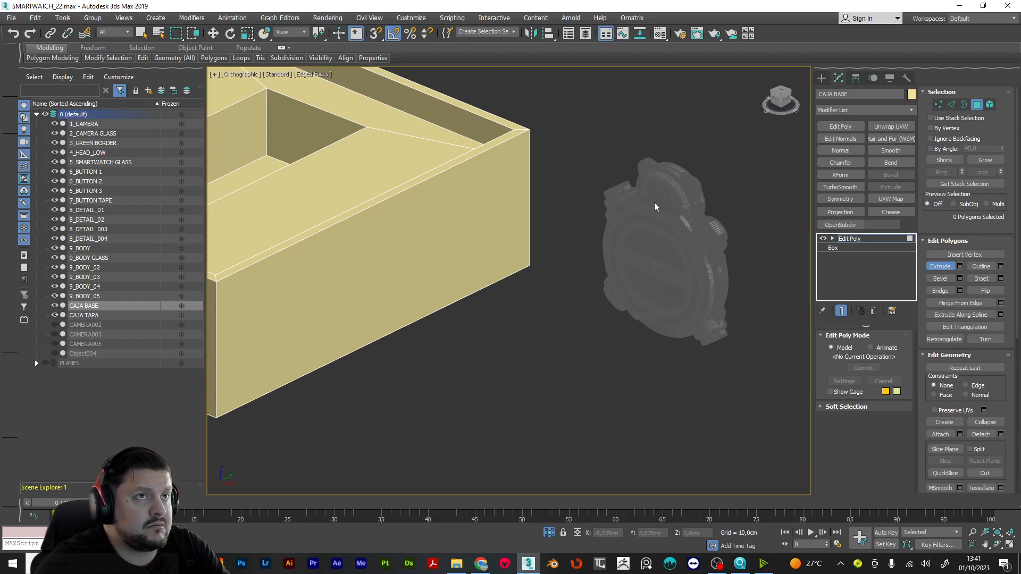
click(118, 141)
alt+middle_drag(635, 272, 511, 276)
alt+middle_drag(690, 250, 815, 172)
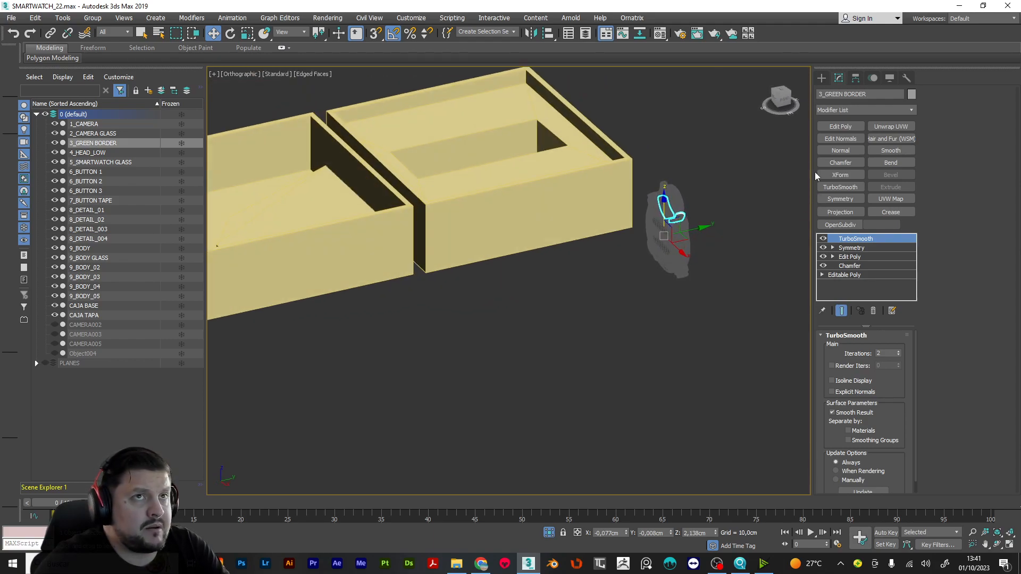
click(823, 78)
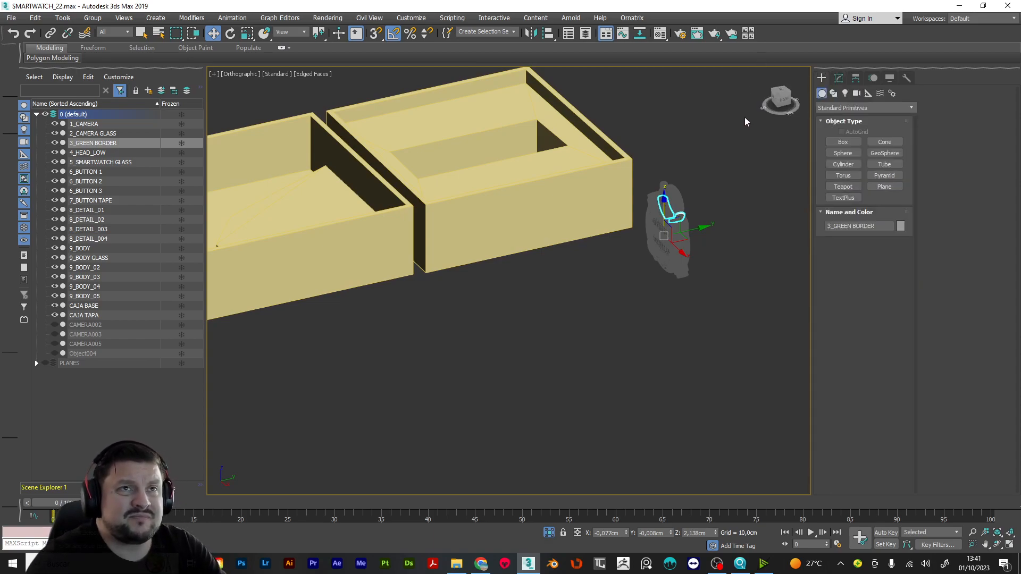
click(844, 165)
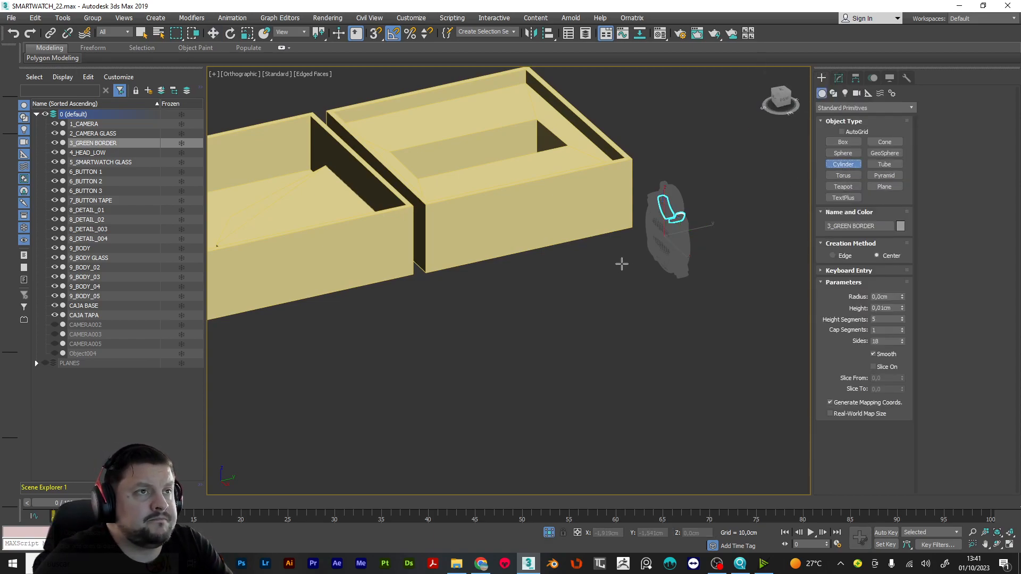
drag(606, 267, 654, 283)
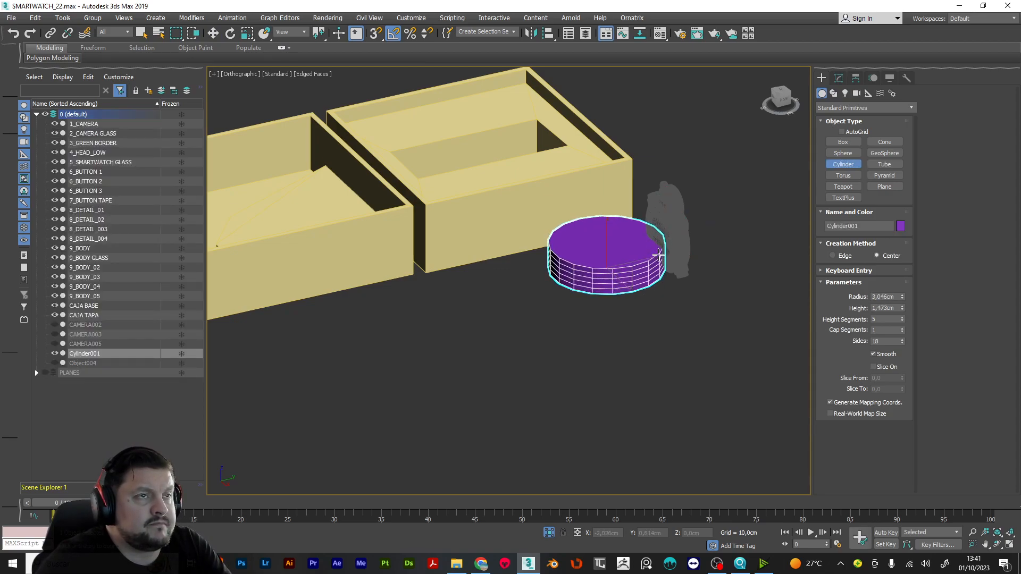
Step: Set the cylinder to 1 height segment and 24 sides
click(903, 321)
click(902, 321)
click(903, 322)
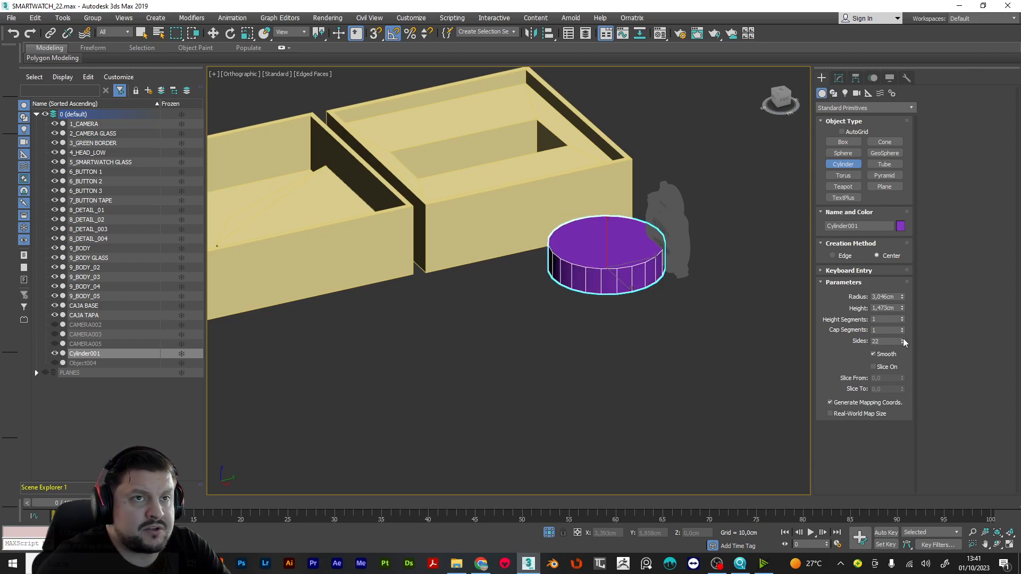
click(902, 339)
click(902, 339)
click(902, 339)
click(902, 340)
click(903, 339)
click(902, 339)
alt+middle_drag(568, 266, 596, 261)
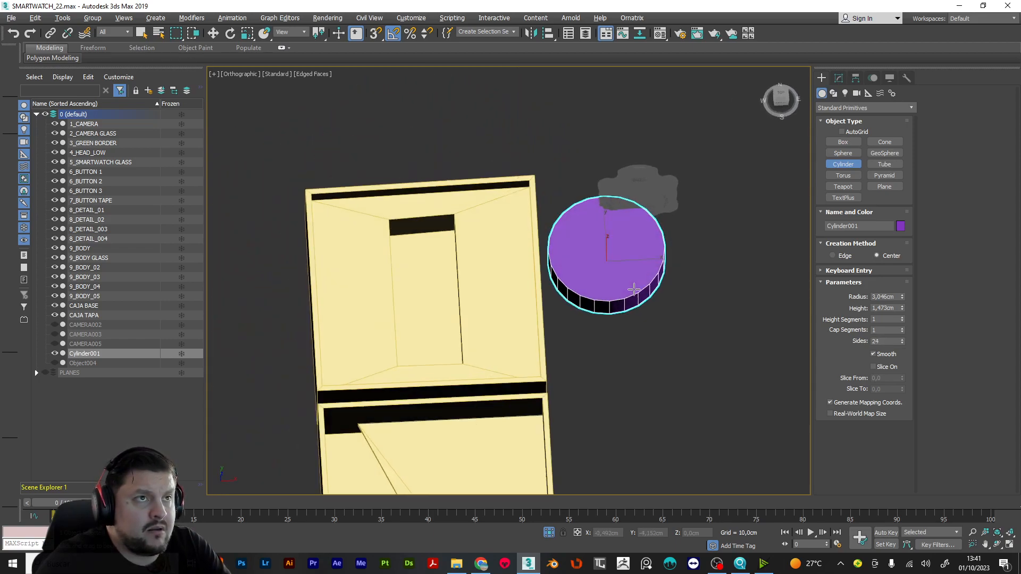
Step: Rotate the cylinder upright so its round faces point sideways, and move it up and across to the watch
key(e)
drag(613, 245, 662, 243)
alt+middle_drag(737, 244, 671, 263)
scroll(700, 182, up, 8)
key(w)
drag(502, 342, 526, 218)
drag(553, 253, 610, 256)
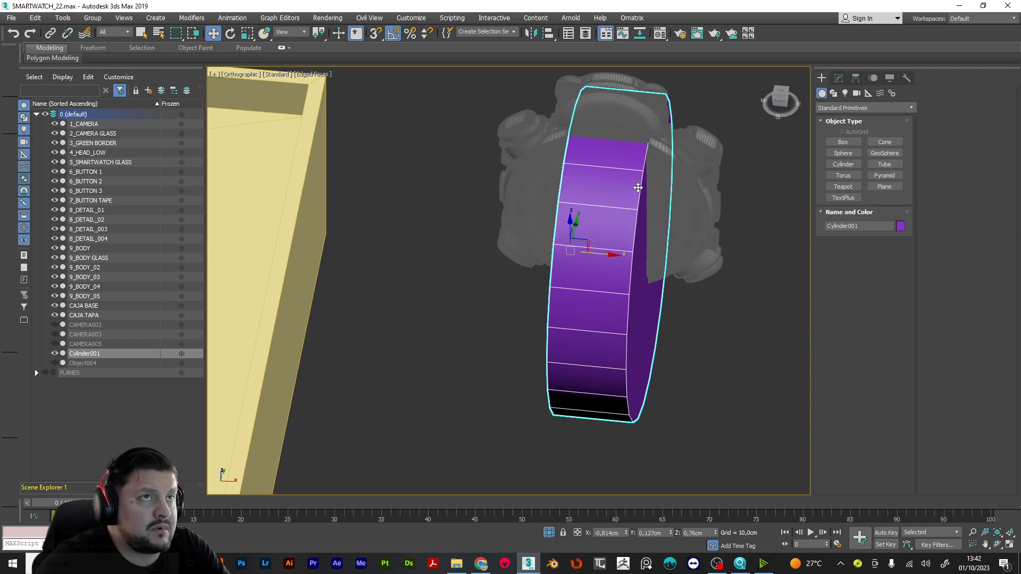
Step: Move the cylinder behind the watch in the side view, to about Y -2.5 cm and Z 2.19 cm
scroll(638, 187, up, 5)
alt+middle_drag(649, 142, 677, 187)
alt+middle_drag(686, 149, 663, 221)
scroll(655, 160, down, 5)
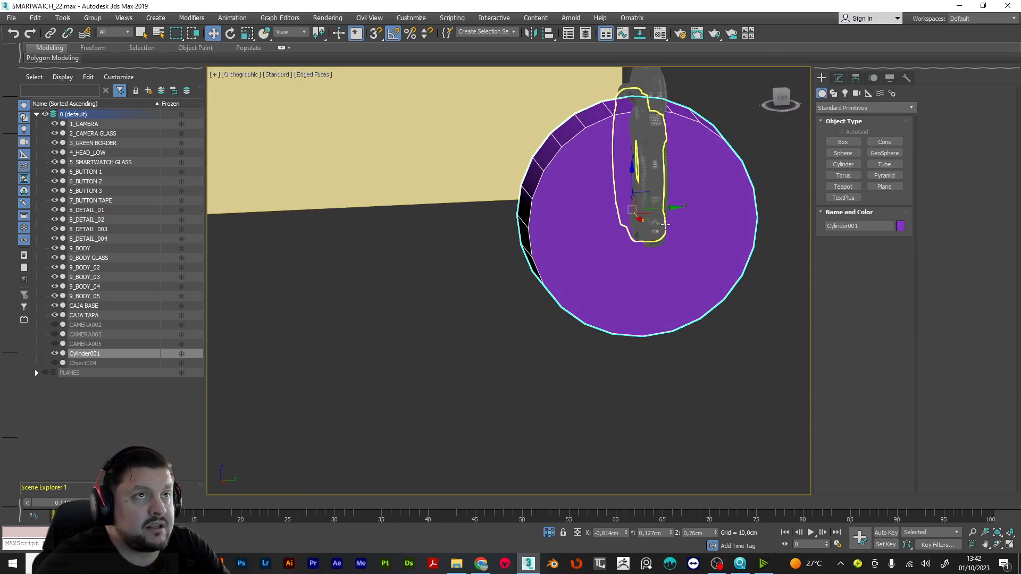
drag(675, 207, 559, 130)
alt+middle_drag(559, 130, 765, 130)
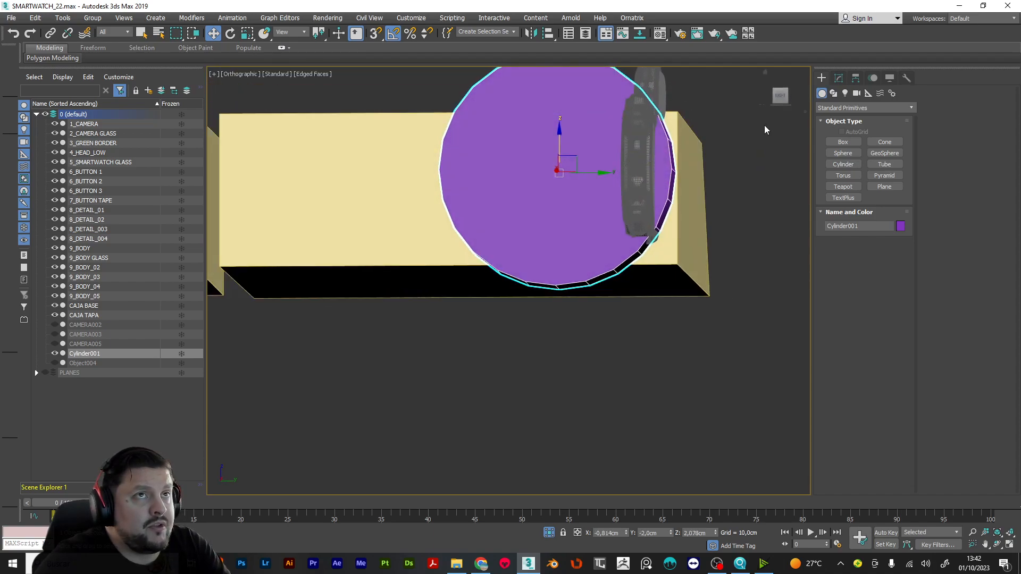
click(781, 97)
drag(602, 178, 584, 172)
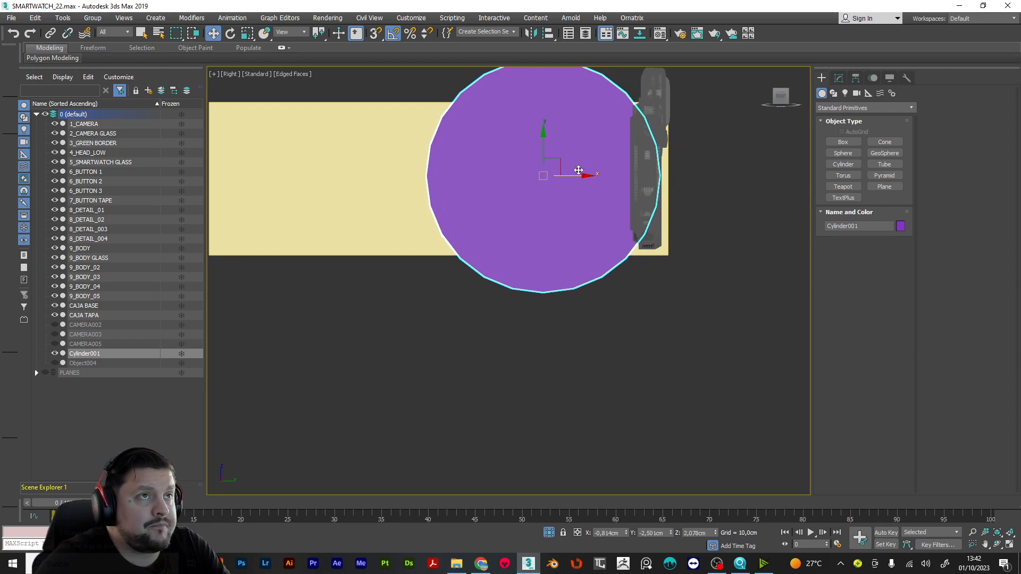
drag(544, 137, 542, 132)
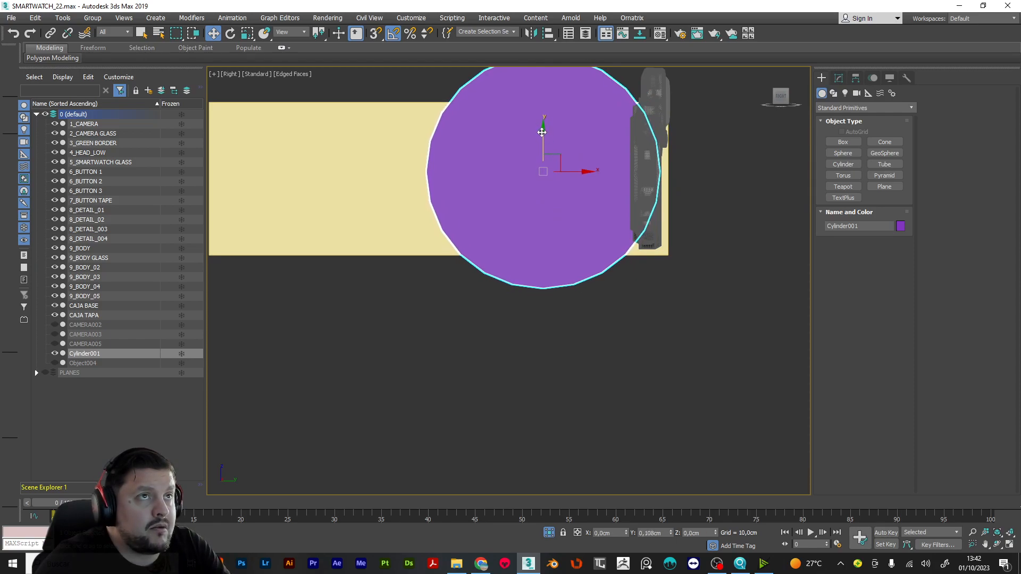
Step: Scale the cylinder to about 84% along its Y axis to give it an oval profile
alt+middle_drag(551, 138, 647, 93)
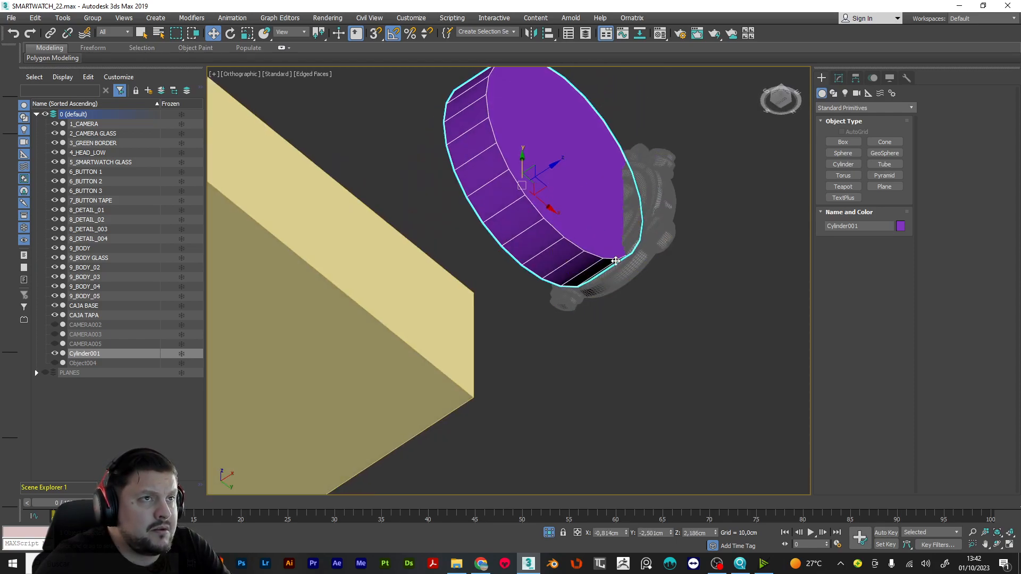
scroll(632, 228, up, 10)
scroll(632, 228, down, 10)
alt+middle_drag(635, 226, 618, 243)
scroll(617, 243, down, 5)
alt+middle_drag(668, 296, 541, 361)
scroll(661, 275, up, 10)
scroll(662, 274, down, 10)
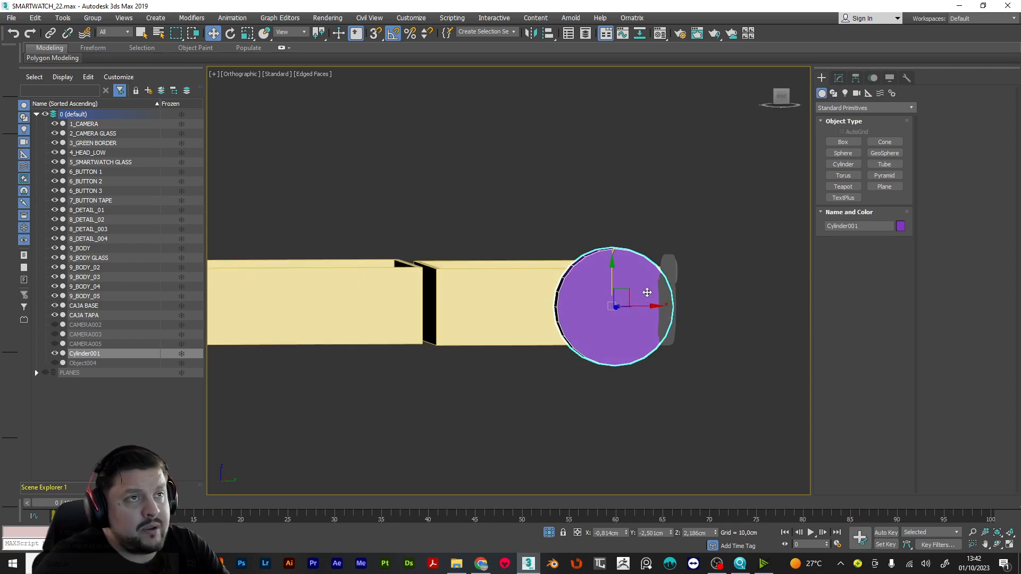
key(e)
key(r)
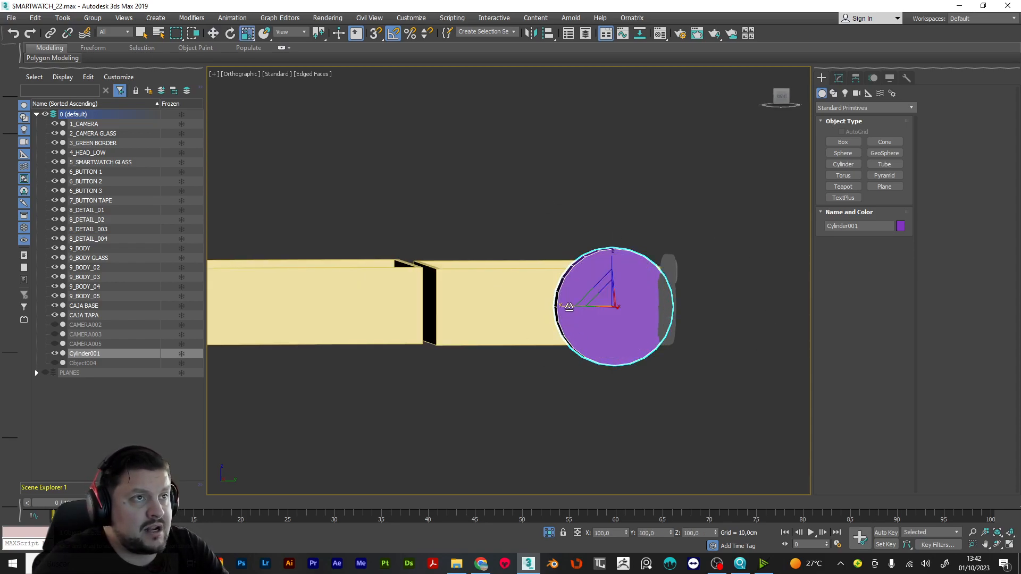
drag(570, 306, 576, 305)
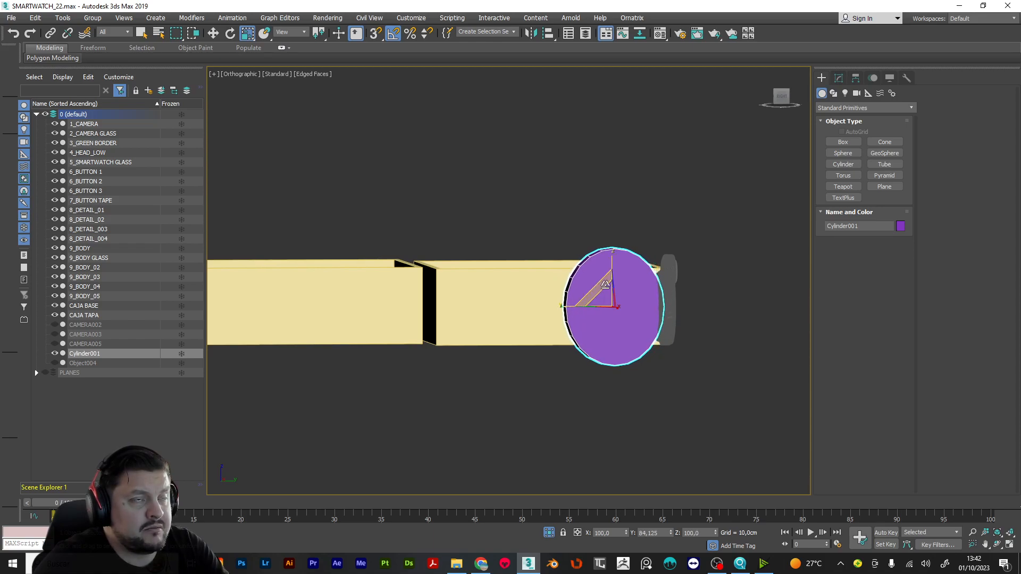
Step: Shift the oval cylinder along Y towards the back of the watch, to about Y -2.08 cm
alt+middle_drag(606, 286, 628, 305)
scroll(668, 278, up, 5)
key(w)
drag(590, 342, 611, 332)
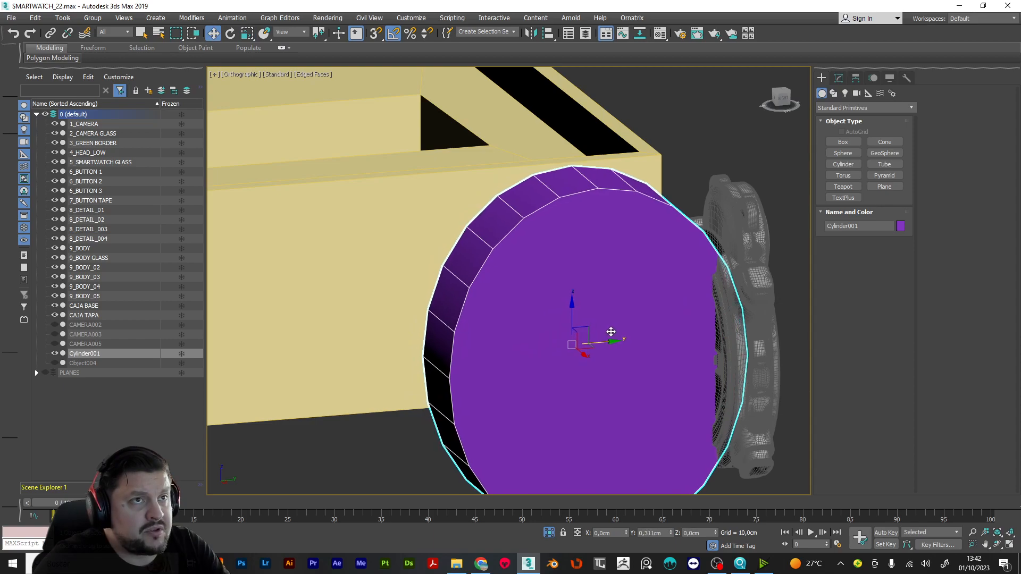
alt+middle_drag(613, 330, 719, 271)
scroll(718, 271, up, 6)
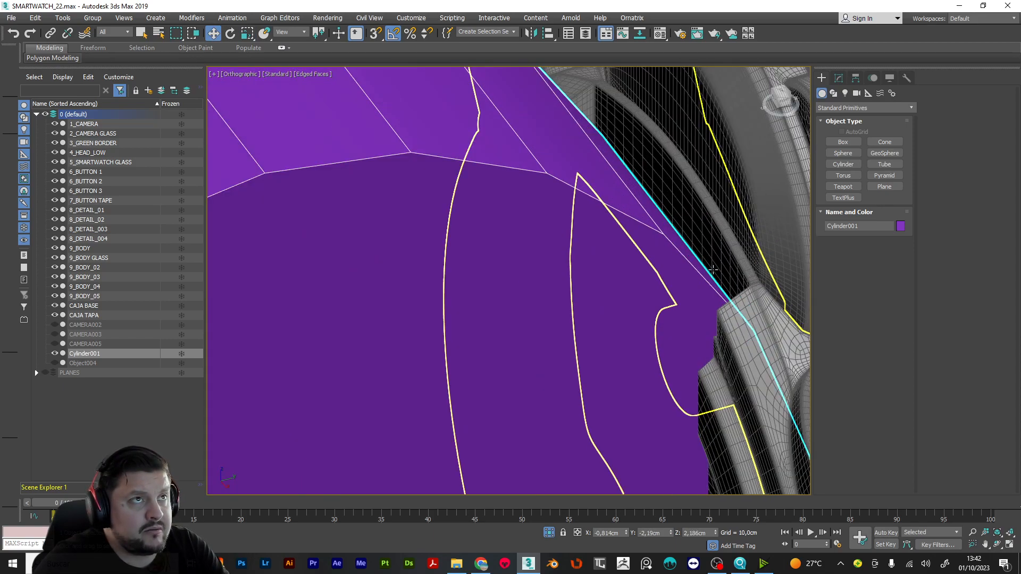
scroll(712, 270, down, 5)
drag(452, 411, 460, 405)
scroll(474, 384, down, 7)
alt+middle_drag(583, 375, 609, 284)
scroll(529, 400, up, 3)
scroll(552, 403, up, 6)
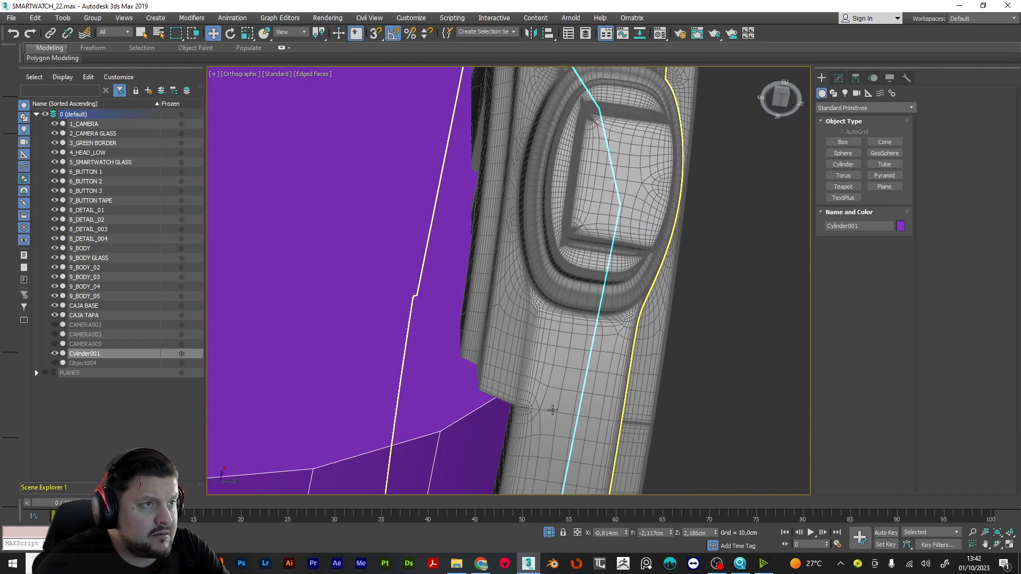
scroll(577, 383, down, 5)
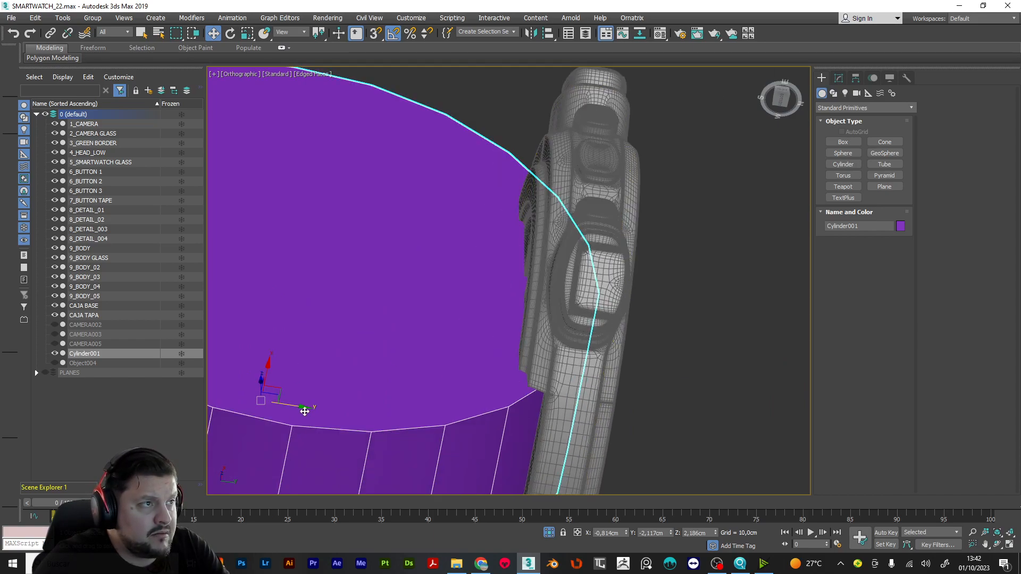
scroll(425, 368, down, 6)
alt+middle_drag(425, 368, 434, 482)
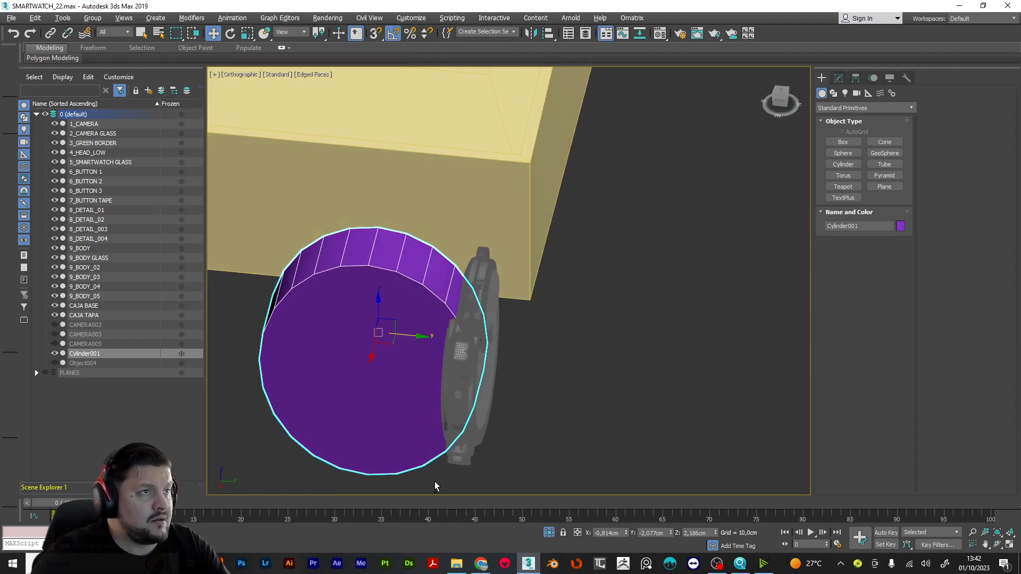
Step: Add an Edit Poly modifier to the cylinder and select its two oval cap polygons
key(1)
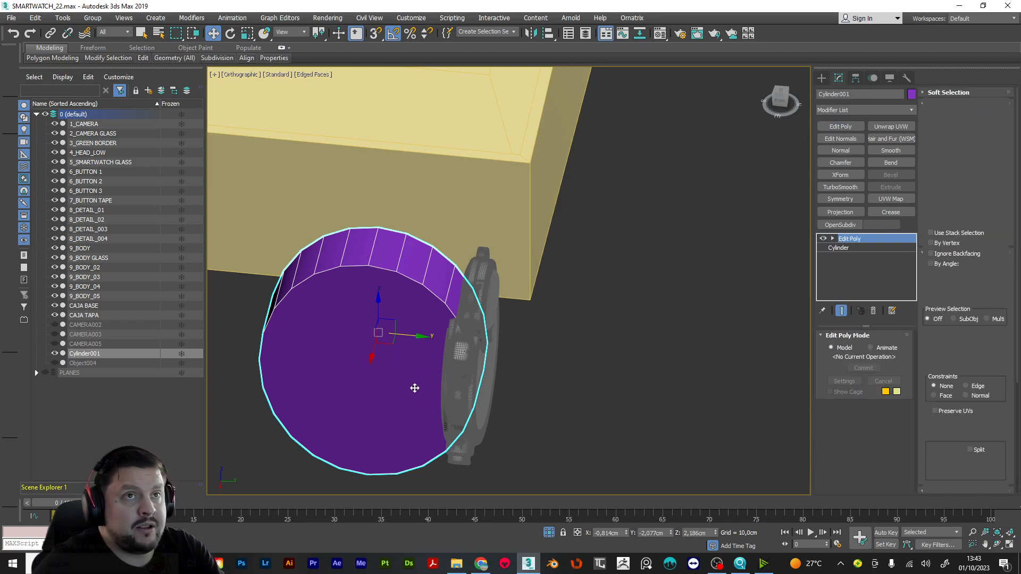
key(4)
click(402, 355)
alt+middle_drag(402, 355, 602, 260)
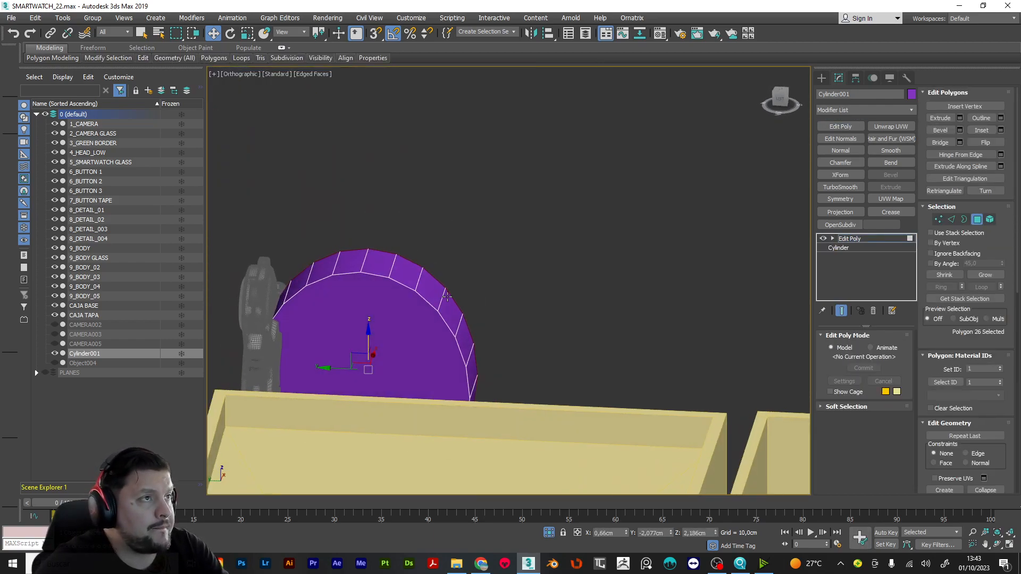
middle_drag(441, 297, 533, 245)
ctrl+click(482, 283)
alt+middle_drag(583, 273, 617, 257)
scroll(479, 242, up, 4)
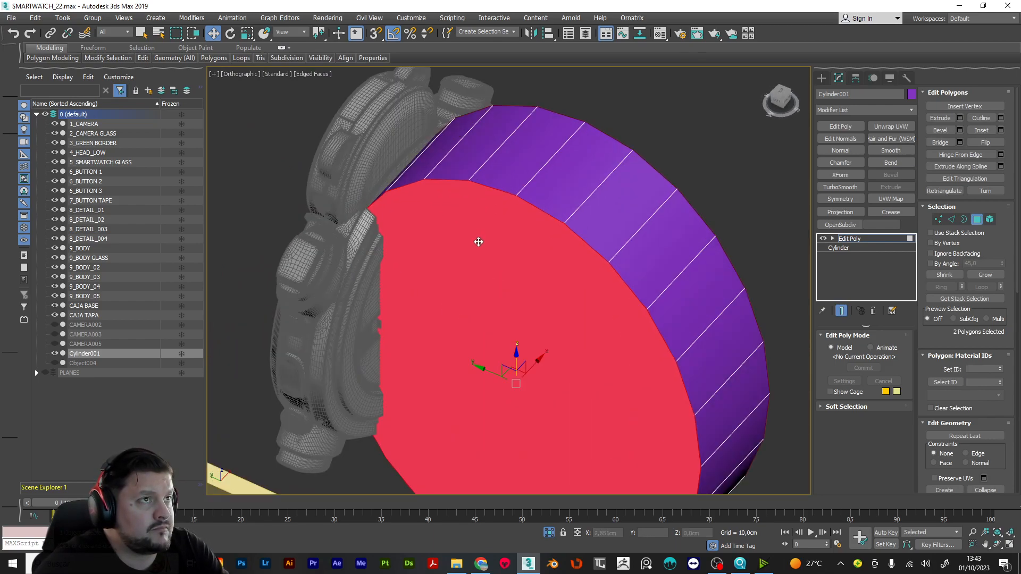
Step: Inset both cap polygons to leave a narrow rim and delete the inner polygons to open the cylinder
click(983, 131)
drag(578, 296, 585, 310)
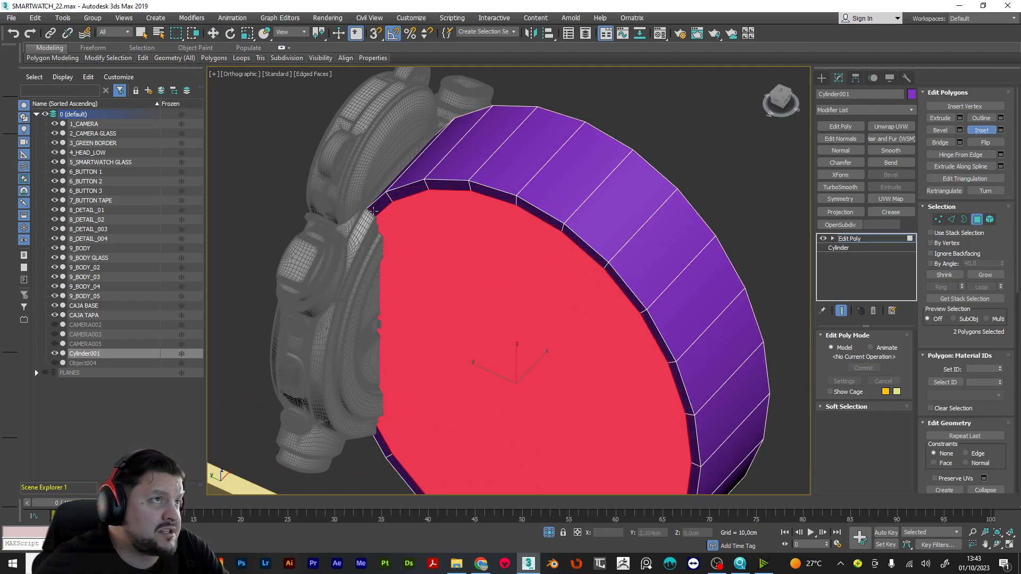
mouse_move(566, 388)
mouse_down()
mouse_move(559, 358)
mouse_move(569, 376)
mouse_up()
alt+middle_drag(713, 277, 660, 238)
scroll(662, 238, down, 2)
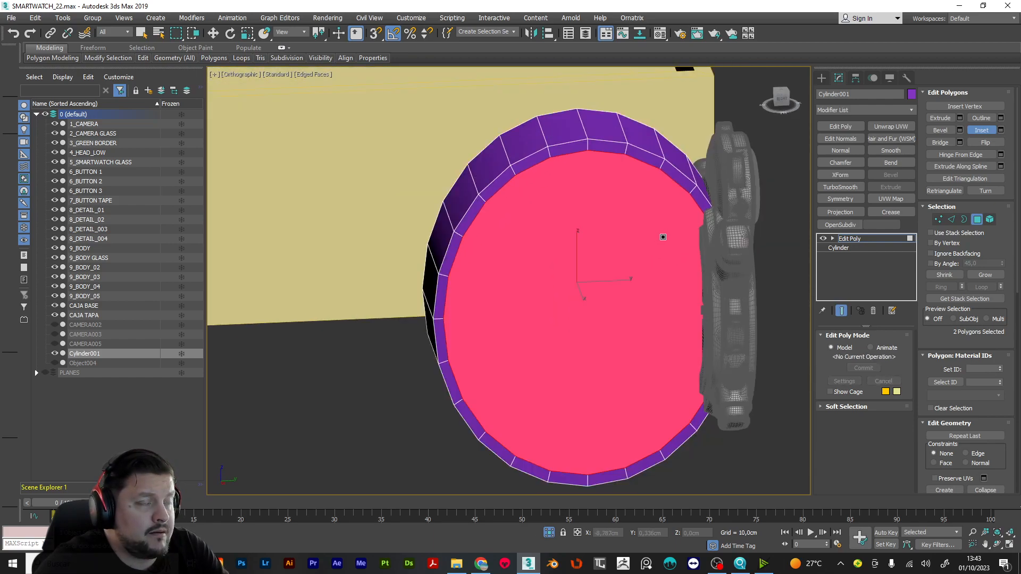
key(Delete)
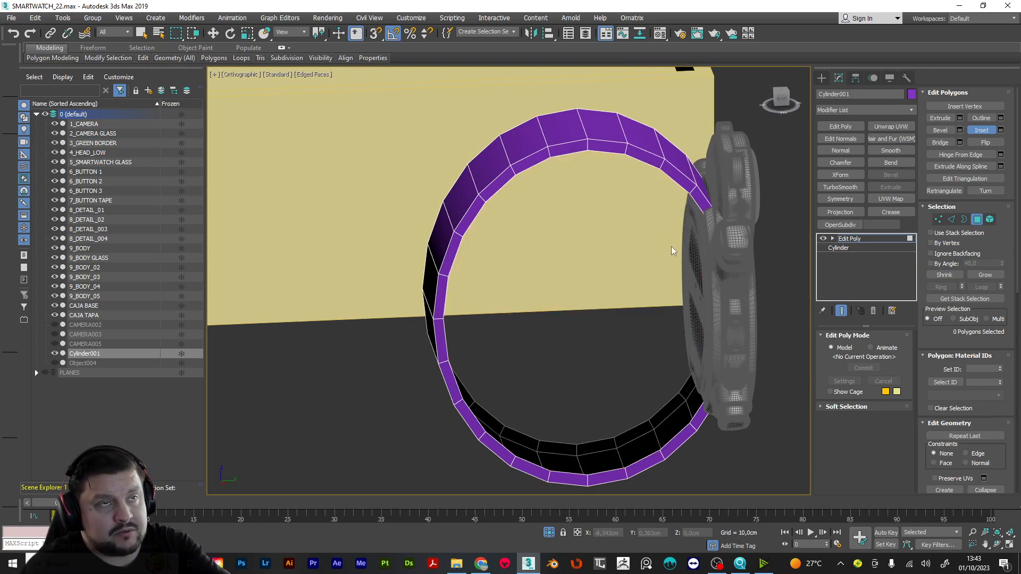
Step: Bridge one pair of opposite inner rim edges across the open cylinder near the watch
alt+middle_drag(629, 289, 686, 388)
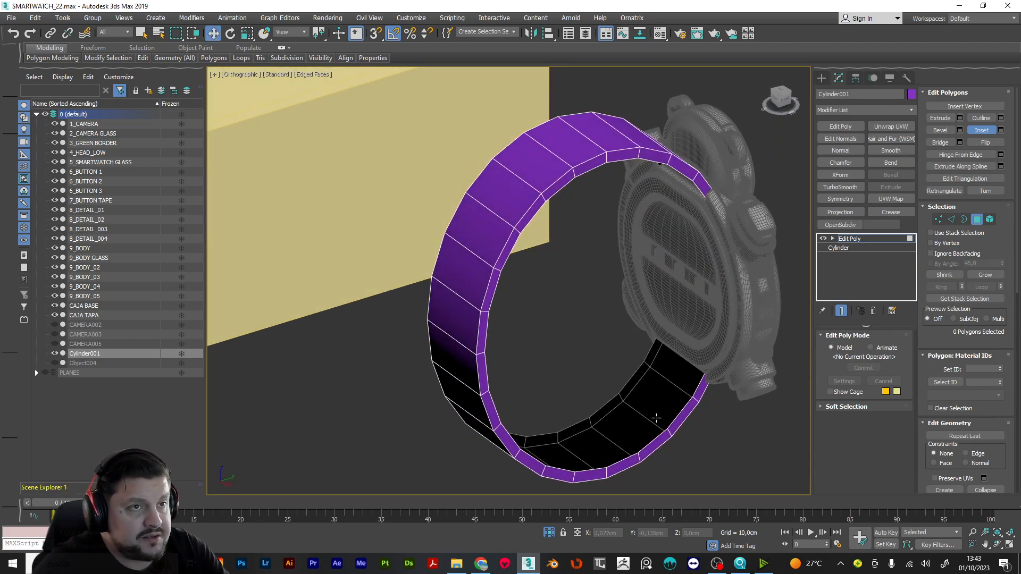
key(2)
click(678, 416)
ctrl+click(632, 377)
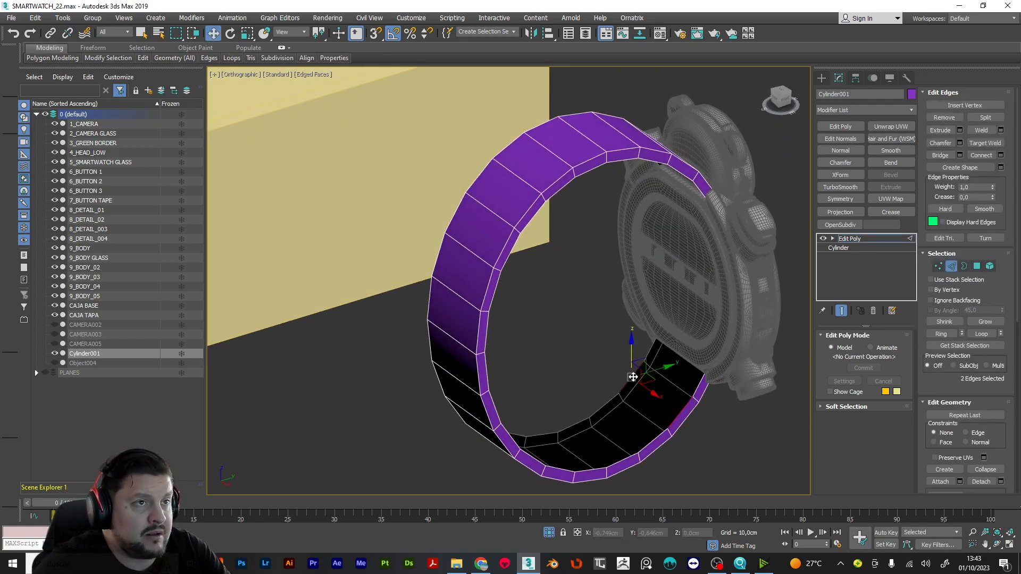
click(940, 156)
Step: Select the remaining inner rim edges on both sides and bridge them to close the ring's inner wall
click(649, 443)
drag(649, 447, 649, 454)
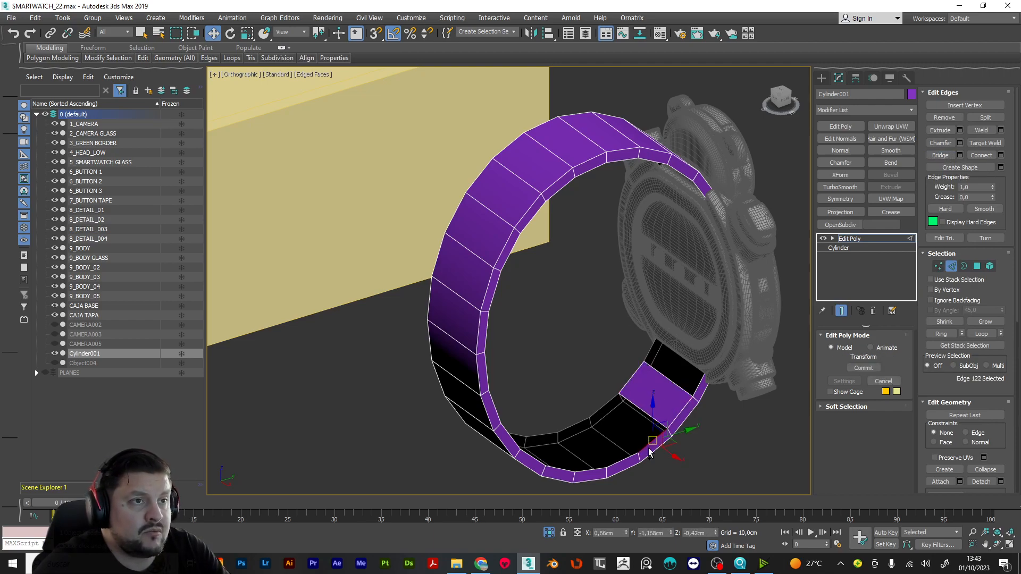
double_click(607, 406)
alt+click(632, 379)
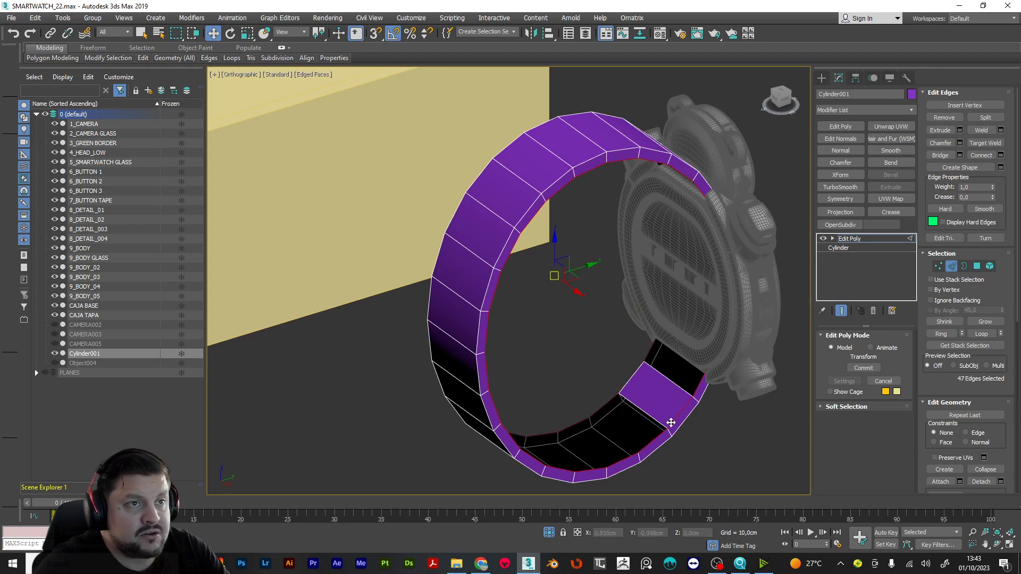
click(947, 156)
alt+middle_drag(695, 263, 483, 254)
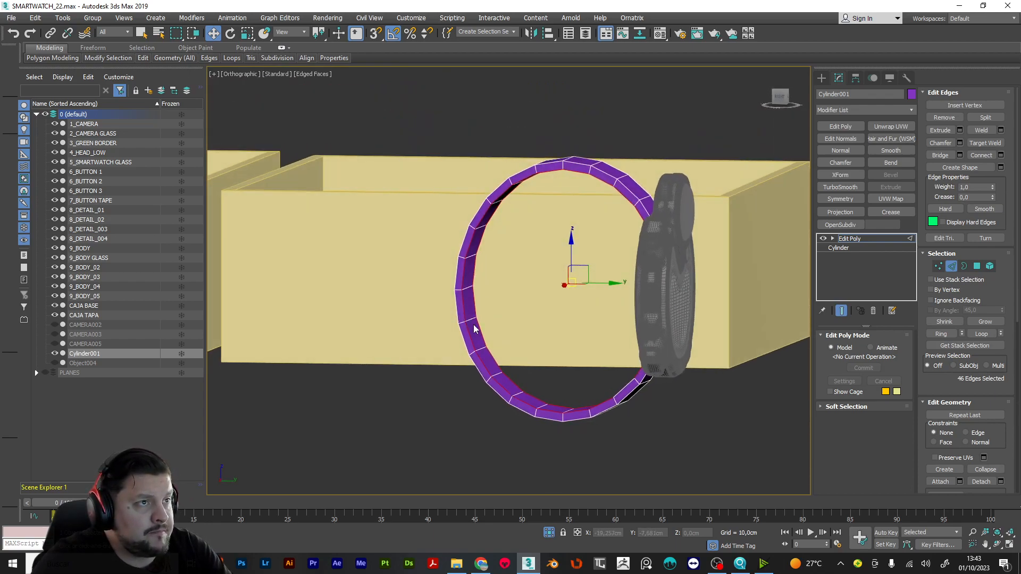
Step: Extrude four adjacent inner-wall polygons on the side of the ring opposite the watch slightly inward
scroll(478, 326, up, 3)
key(4)
click(471, 335)
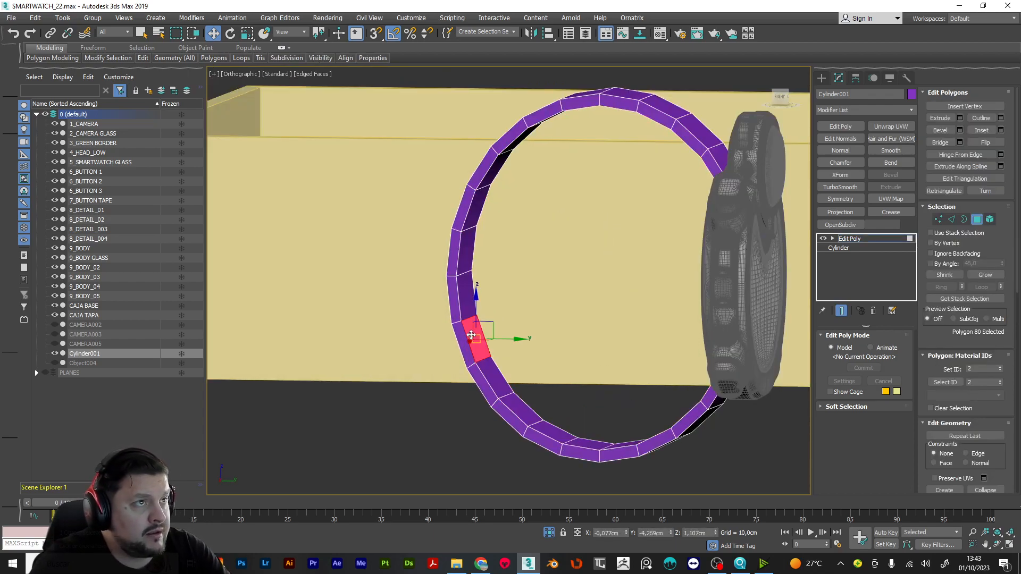
ctrl+click(467, 291)
ctrl+click(466, 270)
ctrl+click(462, 249)
alt+middle_drag(481, 242, 531, 245)
click(941, 118)
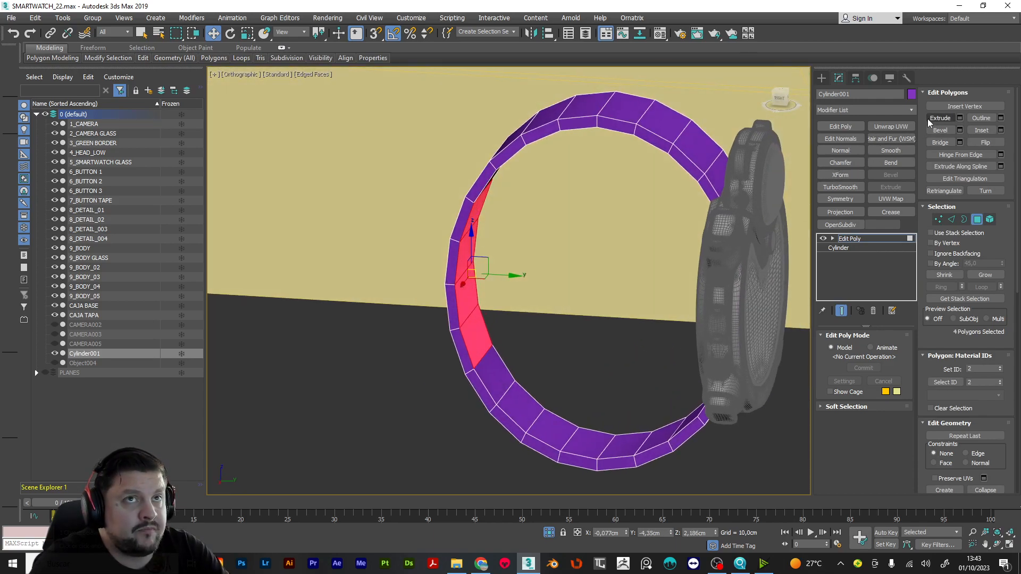
drag(462, 283, 466, 267)
key(e)
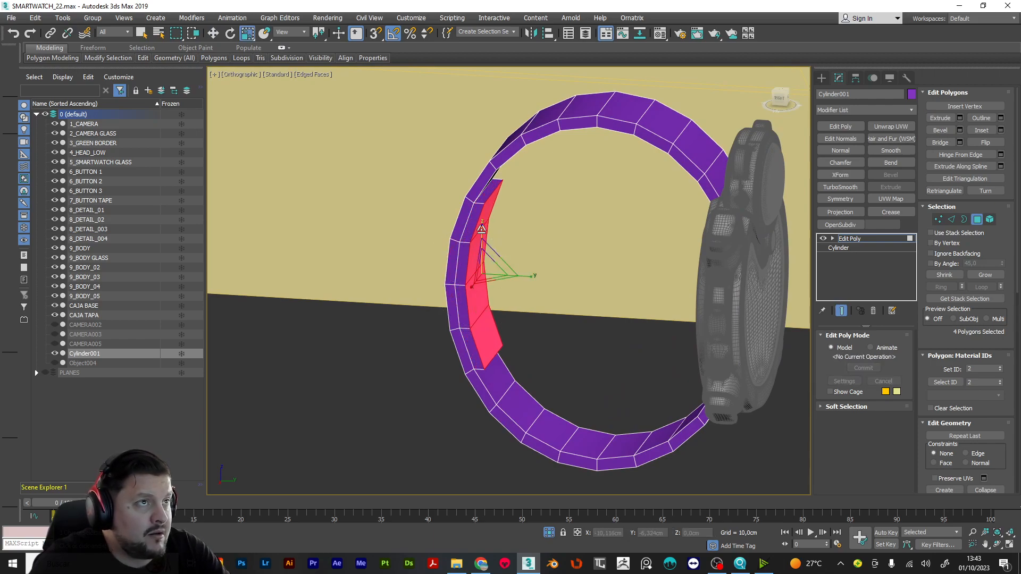
Step: Scale the four extruded inner-wall polygons down slightly in height
drag(481, 228, 482, 232)
alt+middle_drag(578, 325, 609, 302)
key(w)
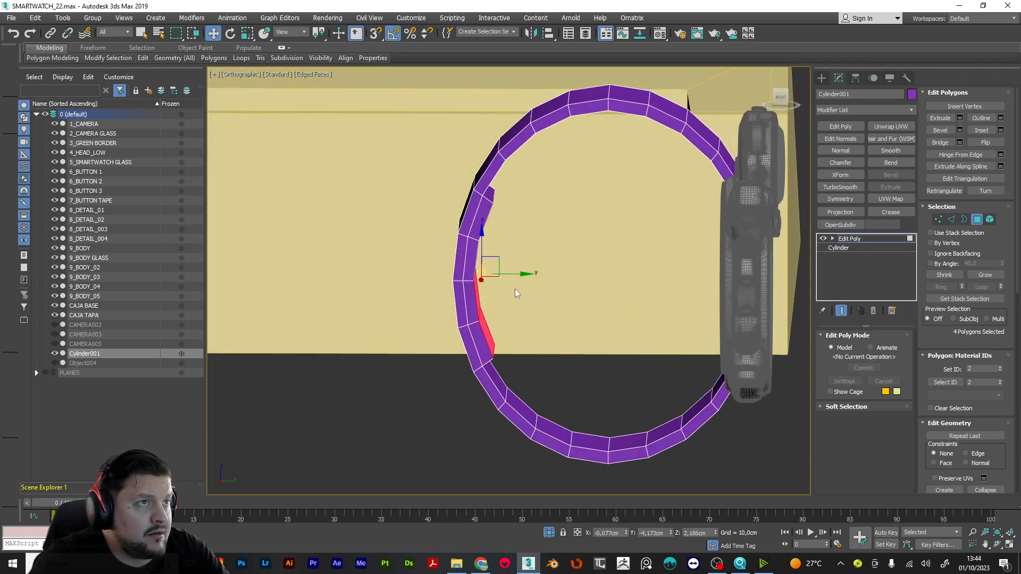
click(526, 272)
key(ctrl+z)
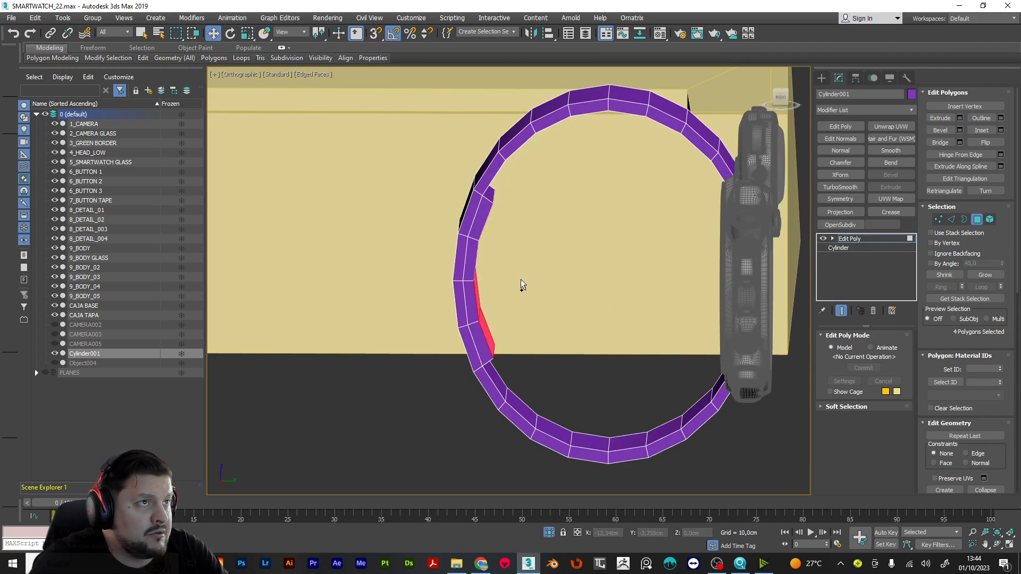
alt+middle_drag(512, 280, 501, 279)
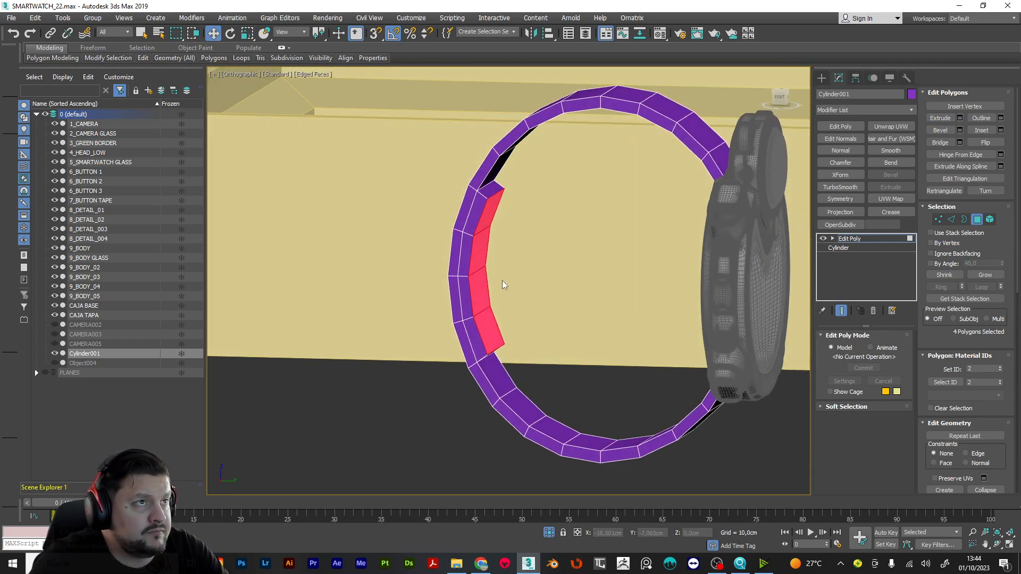
Step: Center the ring's pivot point to the object
scroll(518, 279, down, 5)
scroll(524, 277, down, 4)
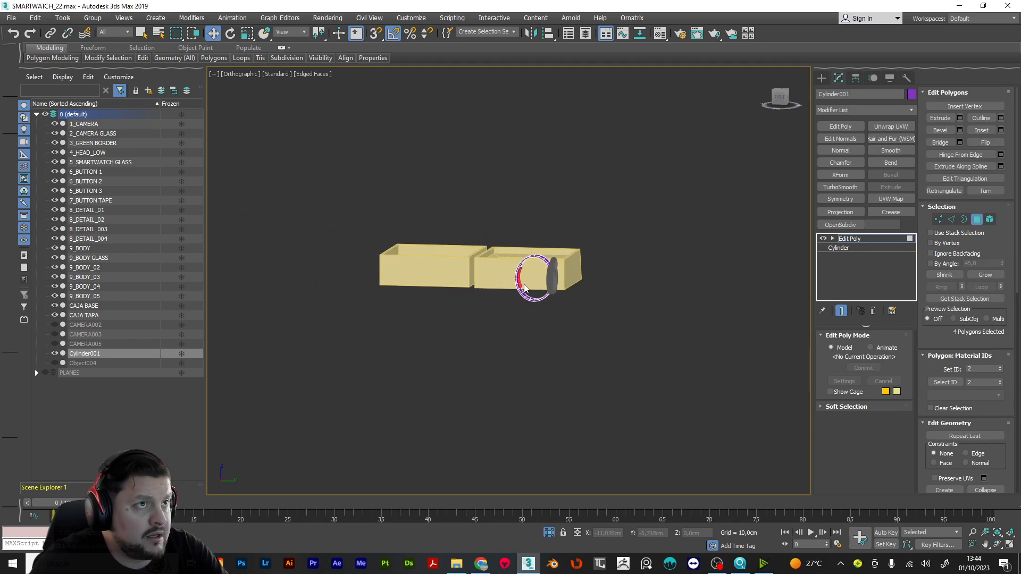
scroll(524, 277, up, 6)
click(856, 79)
click(864, 151)
click(857, 206)
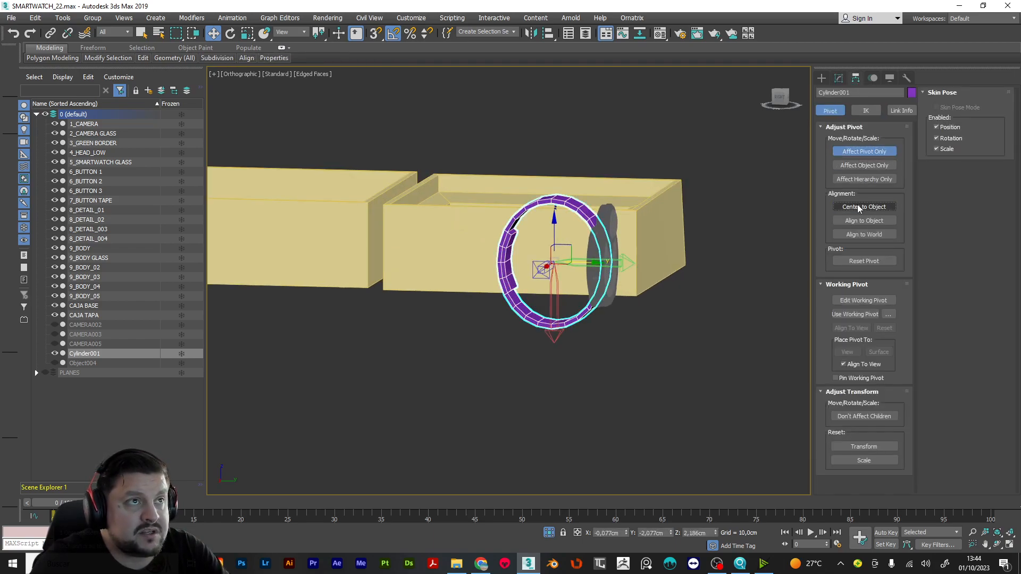
click(864, 151)
scroll(500, 257, up, 3)
scroll(501, 257, up, 4)
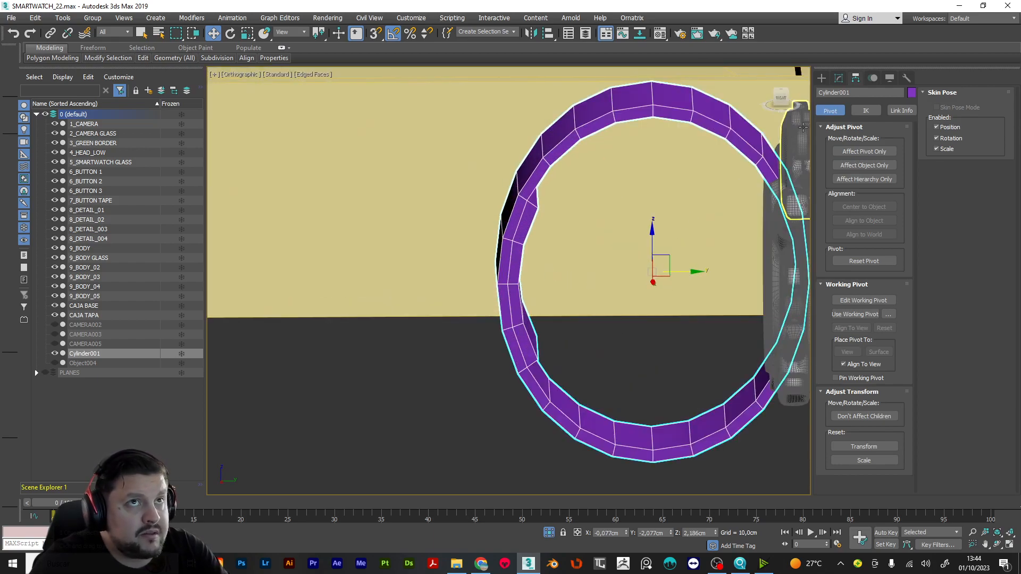
Step: Reselect the four raised inner-wall polygons and move them slightly away from the watch, to about Y -4.227 cm
click(839, 78)
key(3)
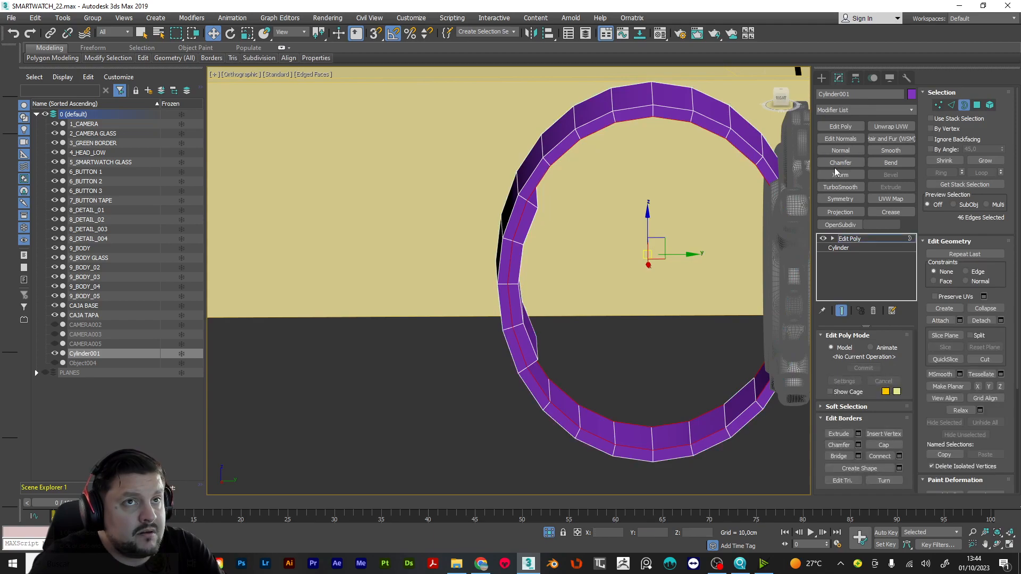
key(4)
alt+middle_drag(619, 273, 629, 277)
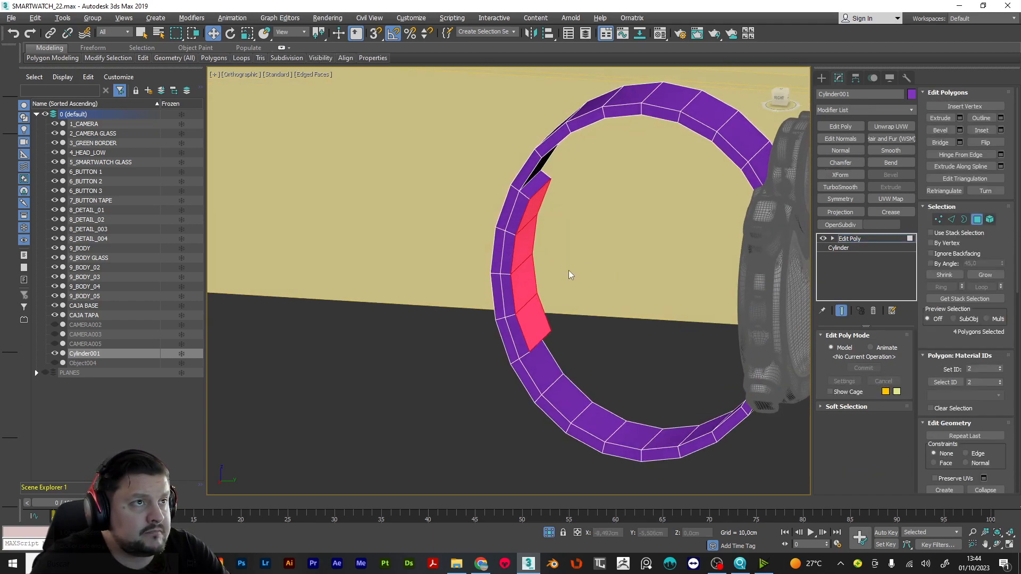
click(531, 295)
ctrl+click(541, 312)
ctrl+click(529, 241)
ctrl+click(531, 207)
drag(564, 267, 557, 265)
Step: Select the ring polygons lying behind the watch and delete them to open the ring on that side
scroll(654, 267, down, 3)
alt+middle_drag(653, 267, 703, 259)
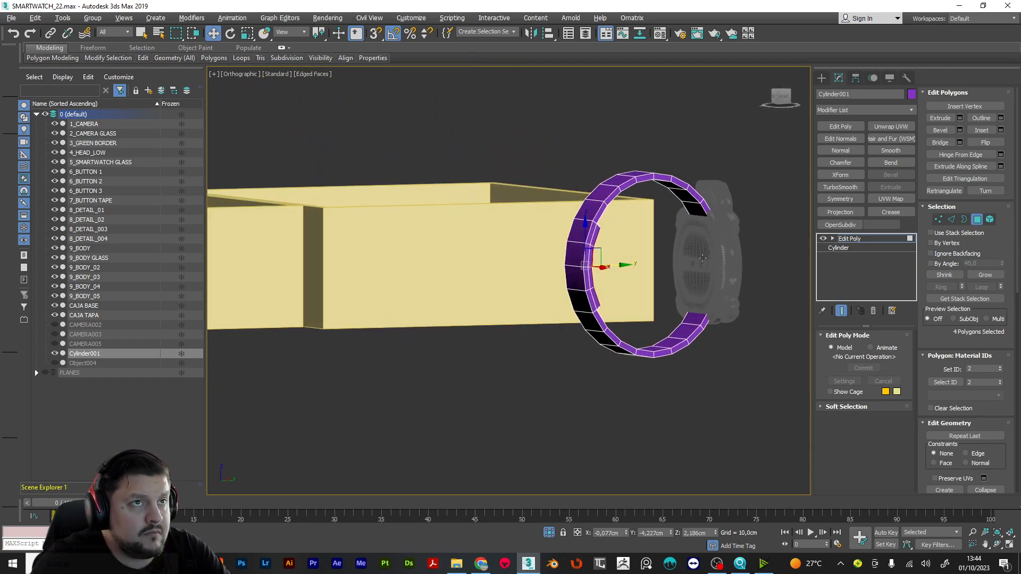
scroll(699, 223, up, 5)
scroll(611, 245, down, 5)
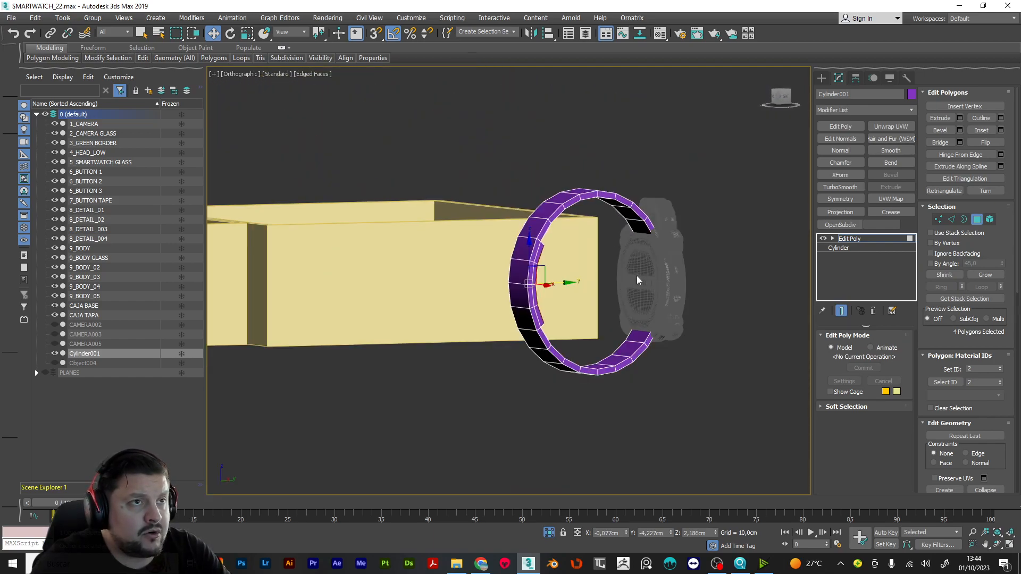
scroll(637, 275, up, 3)
key(4)
key(4)
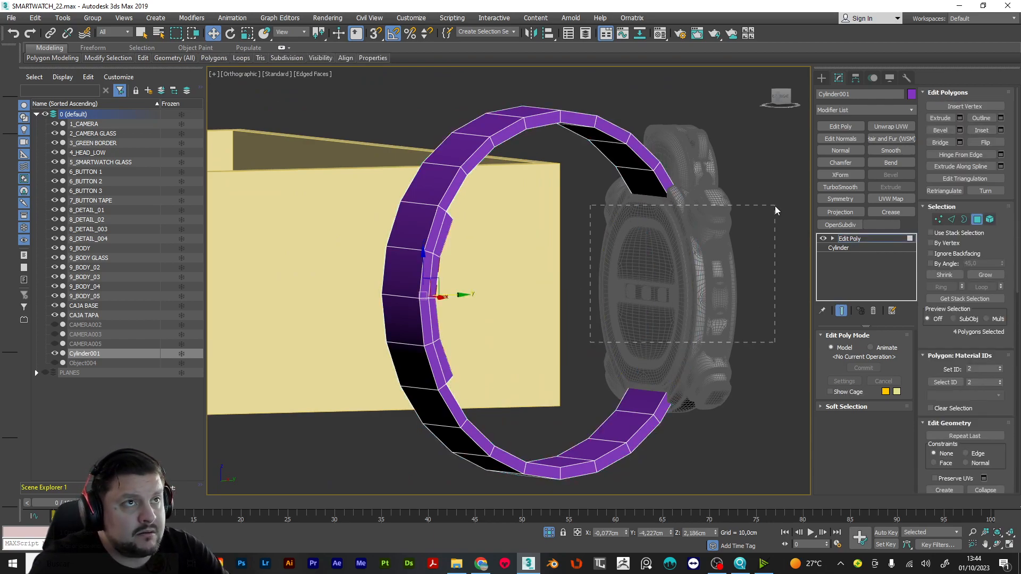
drag(778, 224, 776, 223)
mouse_move(774, 244)
alt+middle_down()
mouse_move(708, 248)
mouse_move(763, 254)
alt+middle_up()
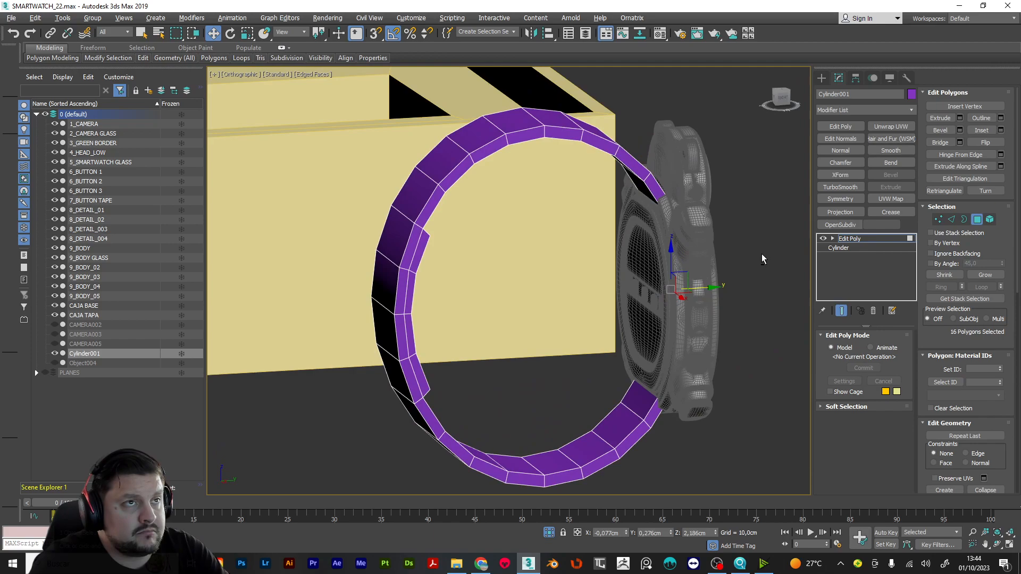
click(760, 255)
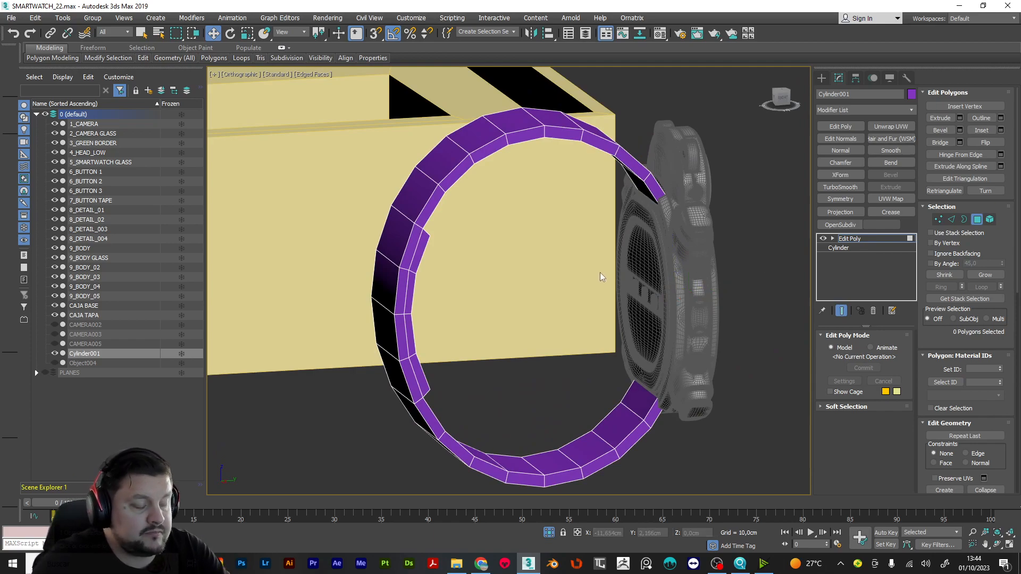
Step: Try to move the whole ring away from the watch along Y
click(909, 241)
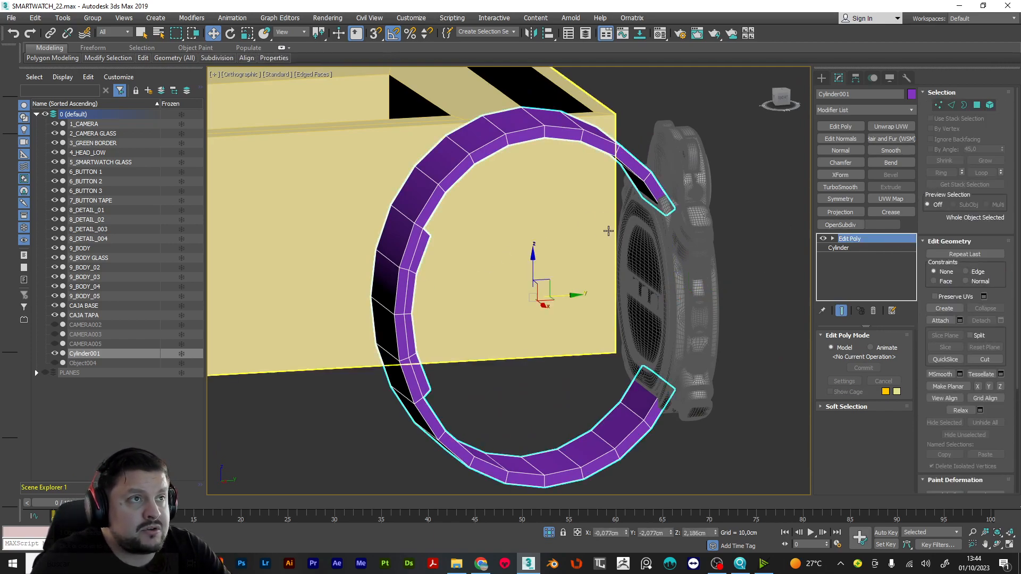
drag(571, 299, 527, 295)
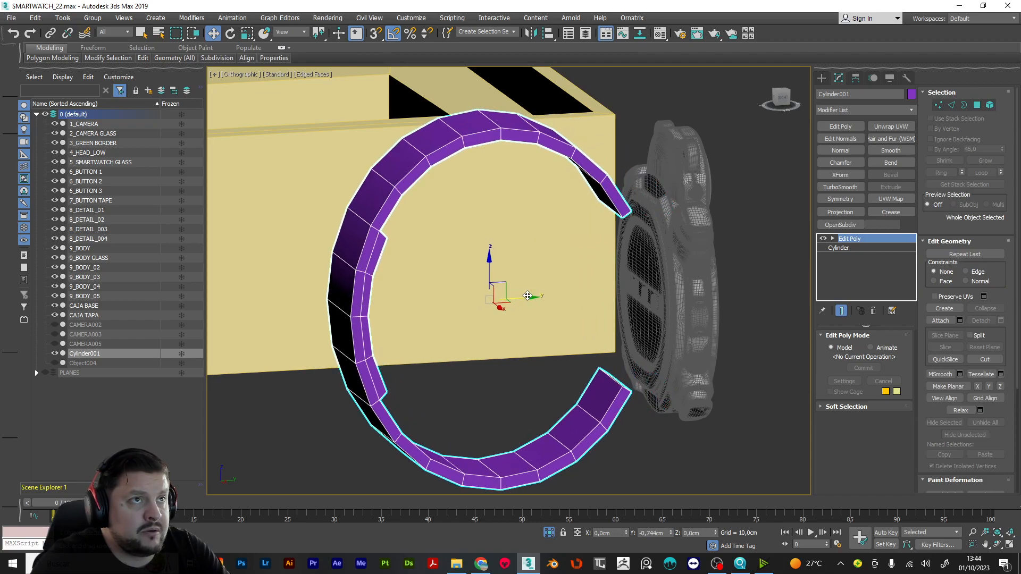
key(ctrl+z)
Step: Move the four vertices at the ring's upper open end slightly up to meet the watch body
alt+middle_drag(533, 333, 619, 300)
scroll(619, 299, up, 6)
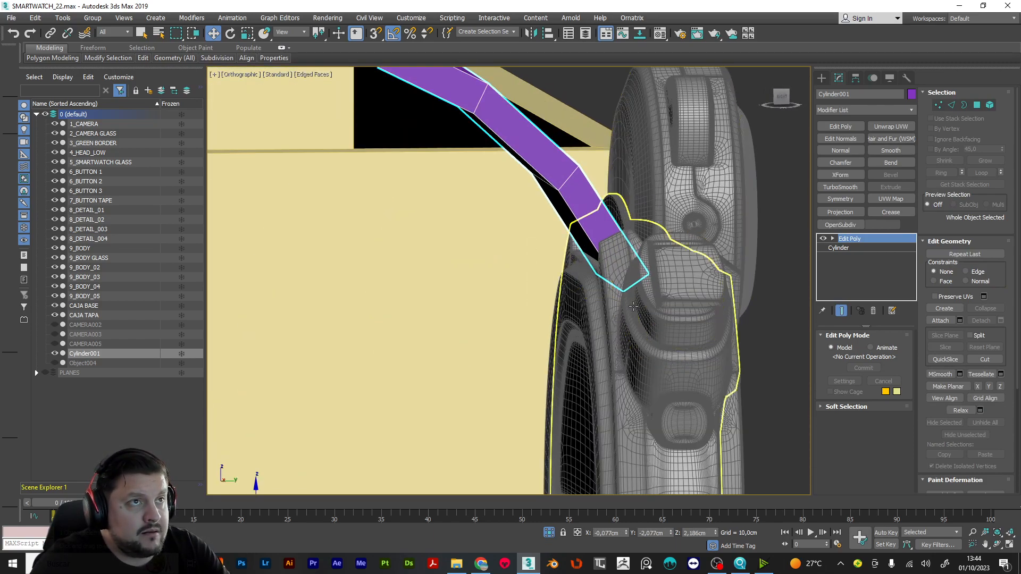
key(1)
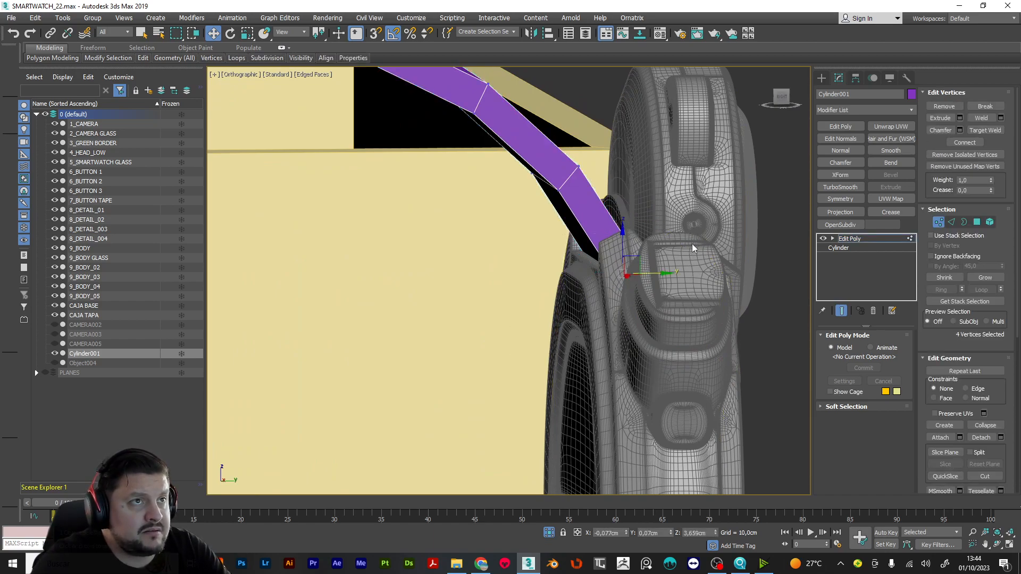
mouse_move(623, 233)
mouse_down()
mouse_move(668, 238)
mouse_move(641, 256)
mouse_move(638, 244)
mouse_up()
Step: Adjust the upper end's vertices against the watch lug, raising the outer pair to about Z 3.869 cm
scroll(638, 243, up, 8)
drag(576, 187, 606, 229)
alt+middle_drag(606, 230, 577, 256)
drag(578, 237, 583, 236)
drag(616, 278, 620, 277)
alt+middle_drag(620, 277, 591, 309)
alt+drag(538, 283, 539, 283)
alt+middle_drag(539, 284, 567, 338)
alt+drag(582, 318, 582, 318)
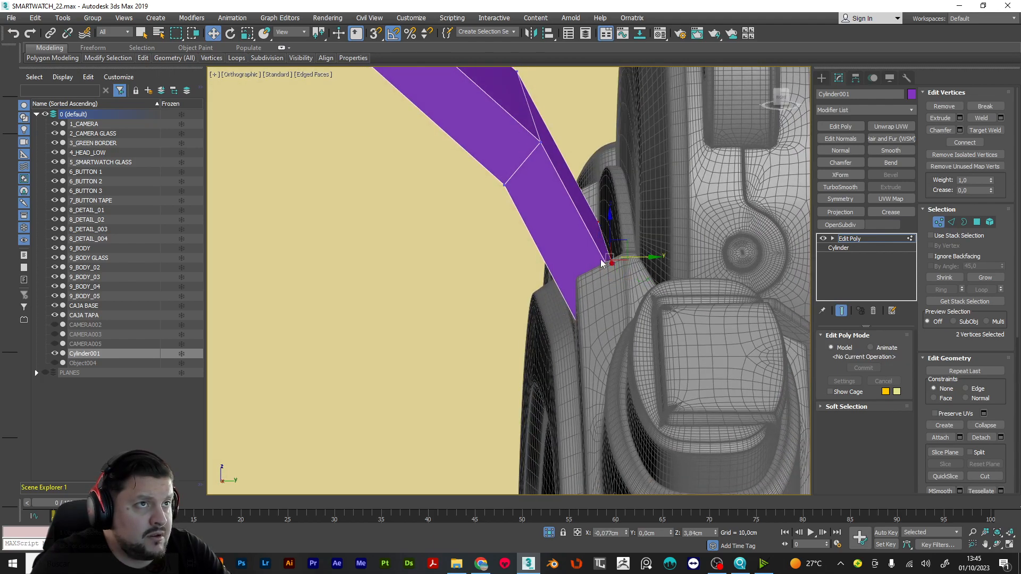
drag(611, 223, 632, 217)
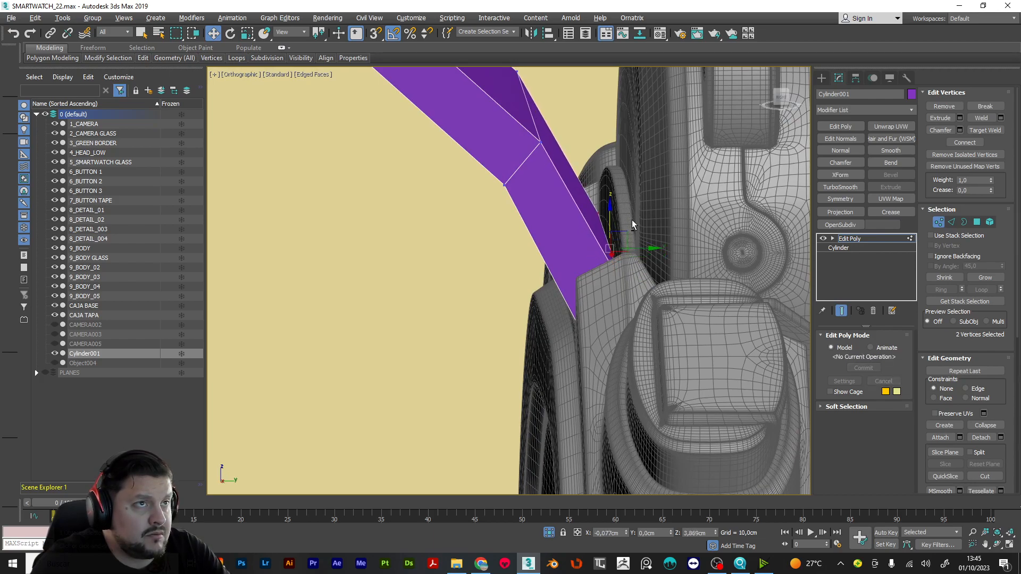
Step: Examine how the open ring fits the watch and how large it is beside the two box parts
scroll(635, 234, up, 5)
scroll(641, 255, down, 10)
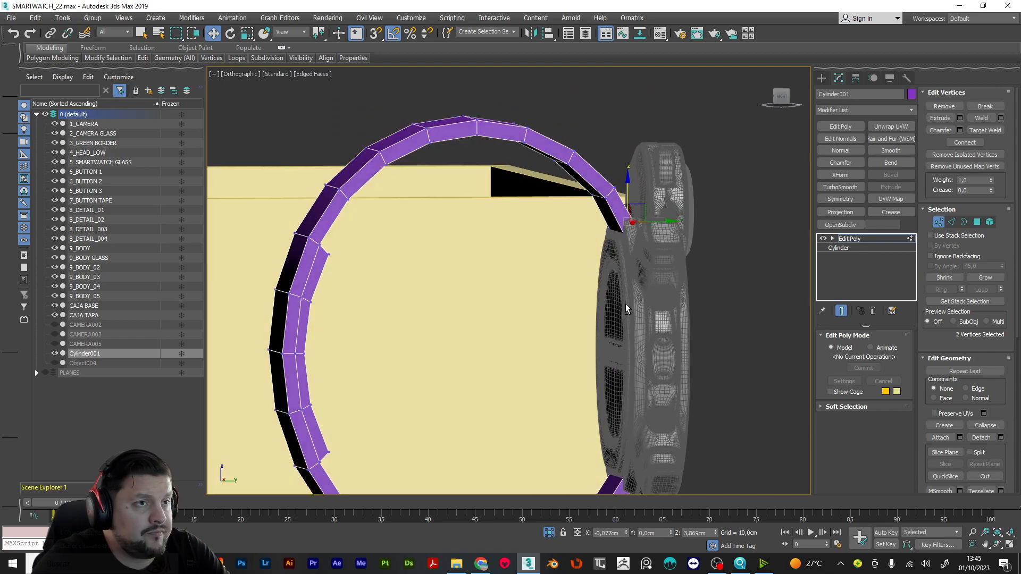
middle_drag(626, 304, 652, 155)
scroll(665, 242, down, 3)
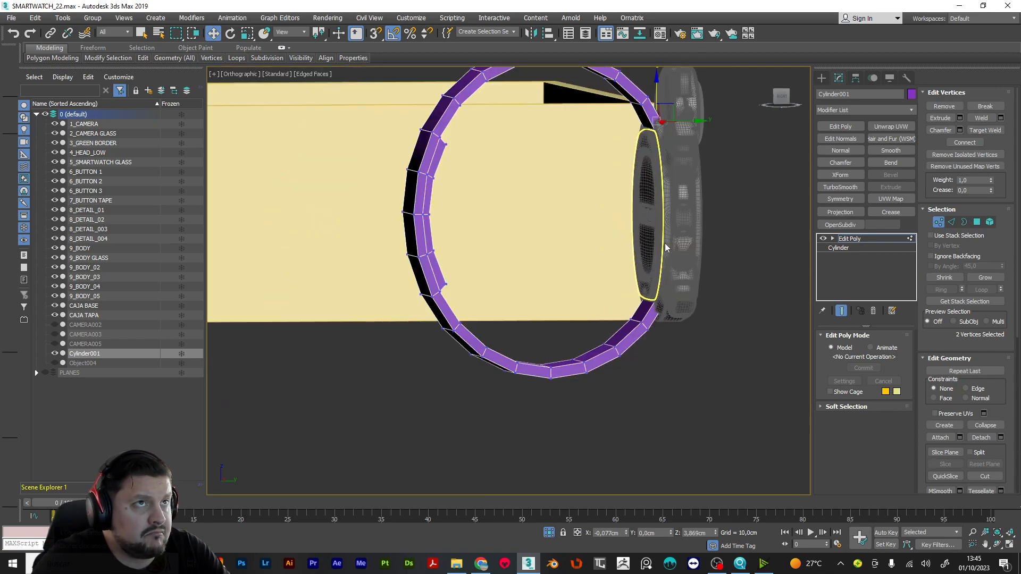
alt+middle_drag(672, 238, 700, 235)
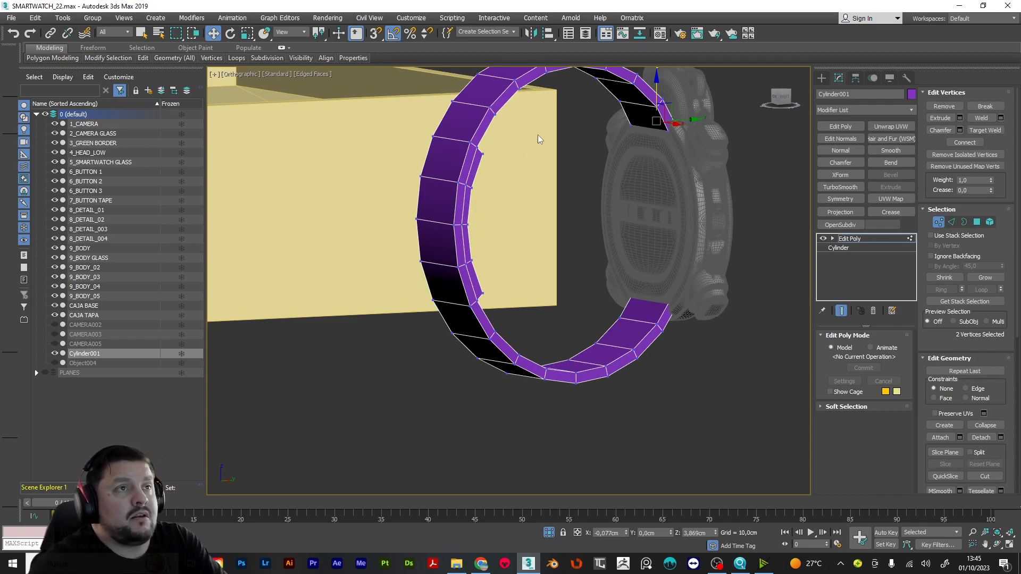
scroll(533, 139, down, 3)
alt+middle_drag(544, 161, 639, 169)
scroll(570, 181, down, 2)
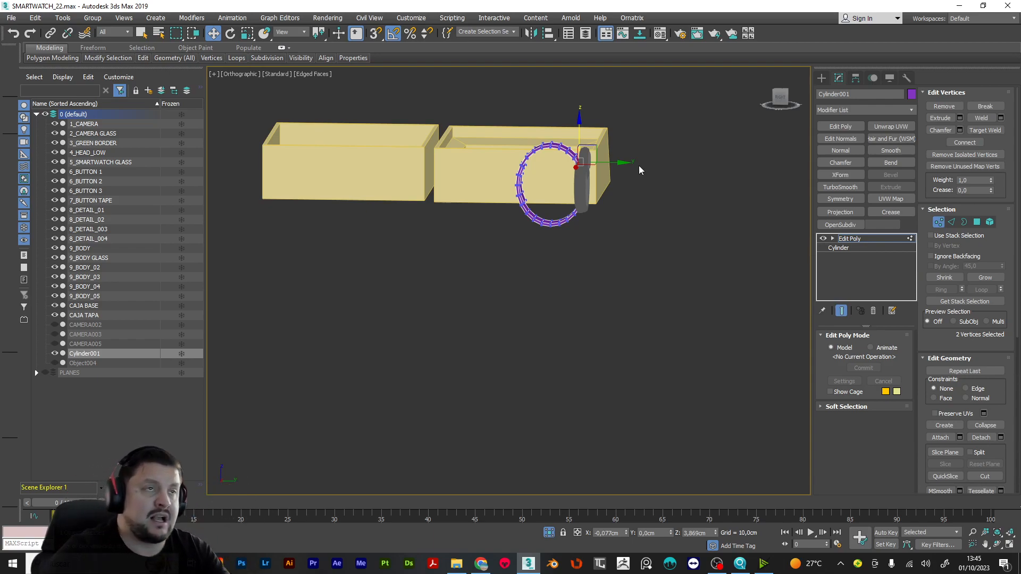
alt+middle_drag(388, 208, 459, 340)
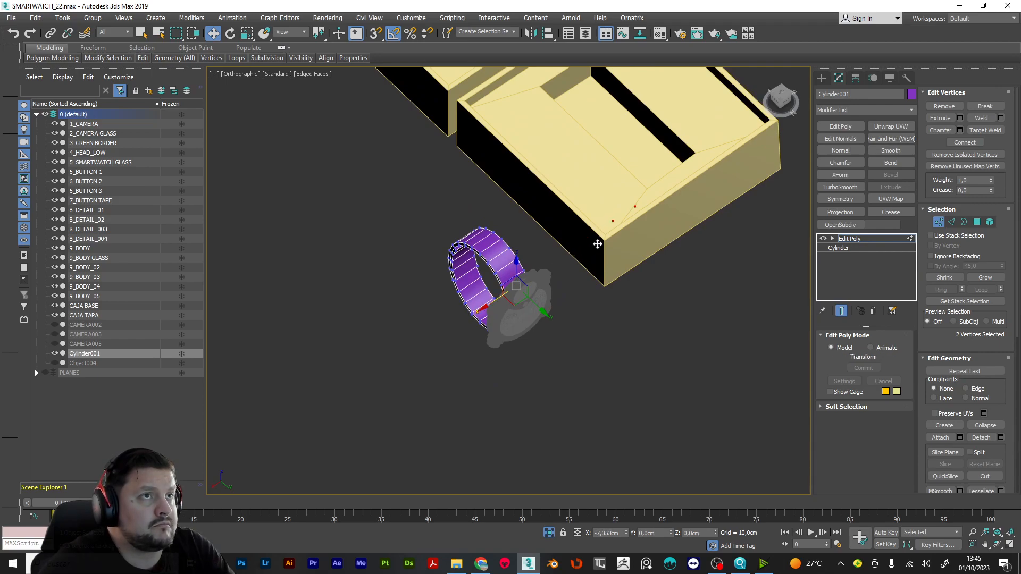
shift+drag(620, 229, 623, 226)
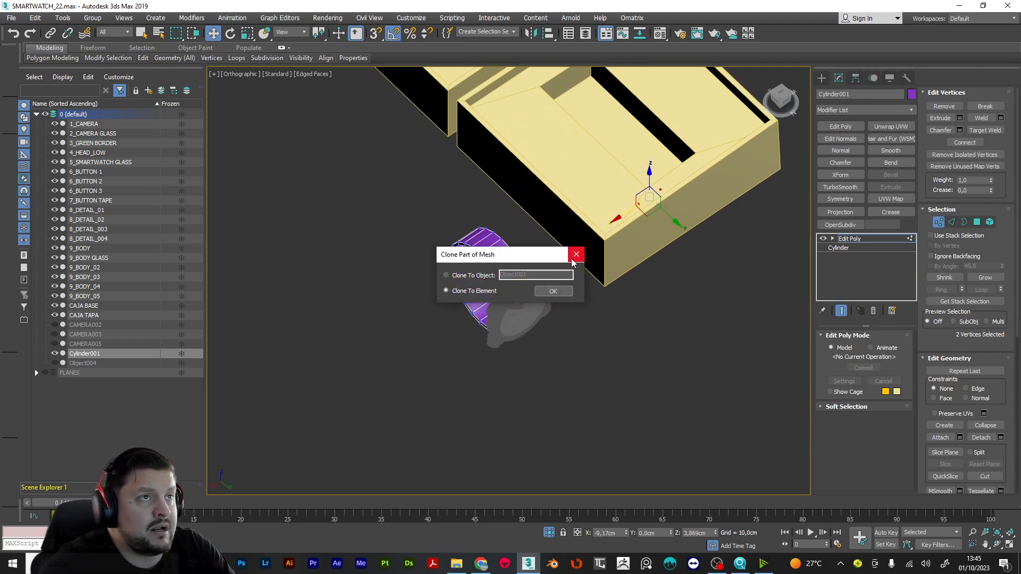
click(573, 261)
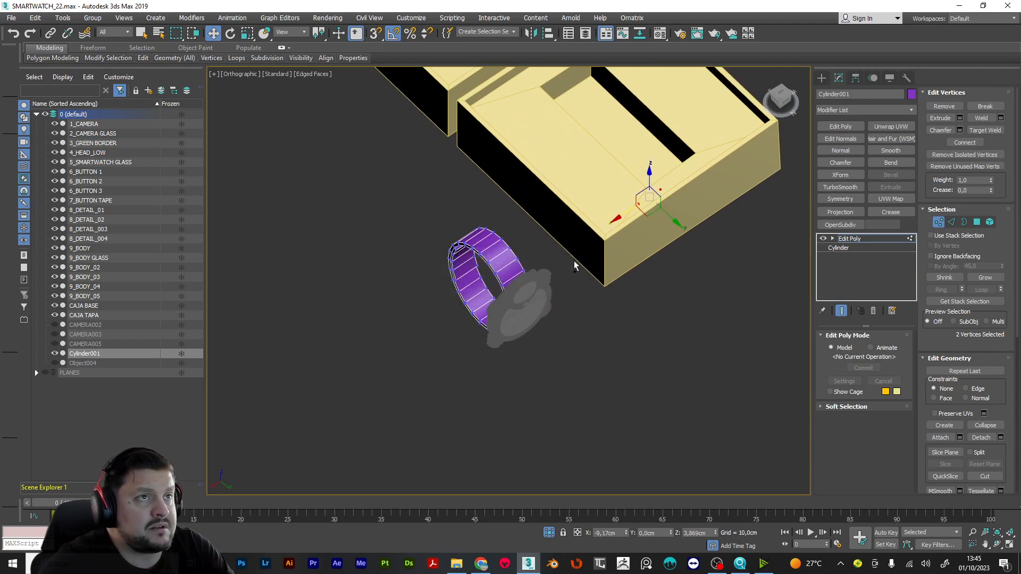
Step: Clone the whole ring along X over the nearby box part, to about X -11.729 cm
click(911, 240)
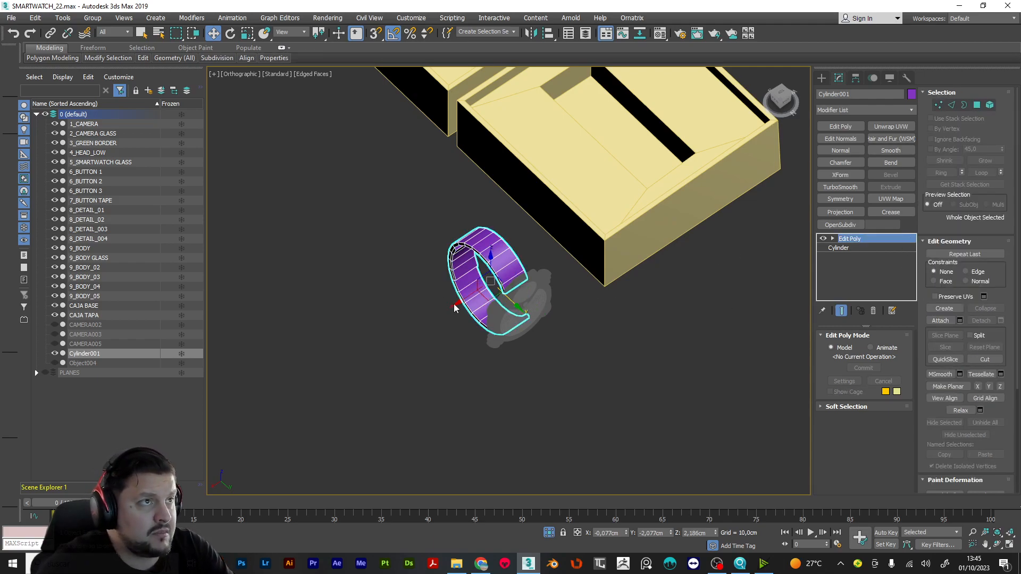
shift+drag(457, 304, 626, 186)
click(527, 324)
Step: Try to rotate the ring copy about X and move it along Y, and undo both changes
alt+middle_drag(637, 156, 662, 159)
middle_drag(662, 159, 690, 241)
key(e)
scroll(688, 249, up, 3)
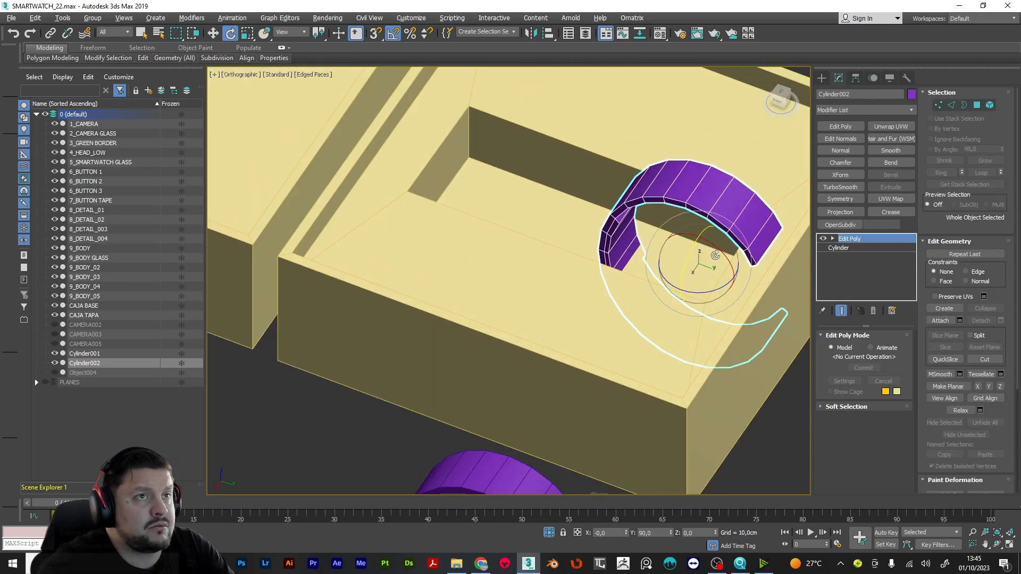
drag(720, 256, 691, 230)
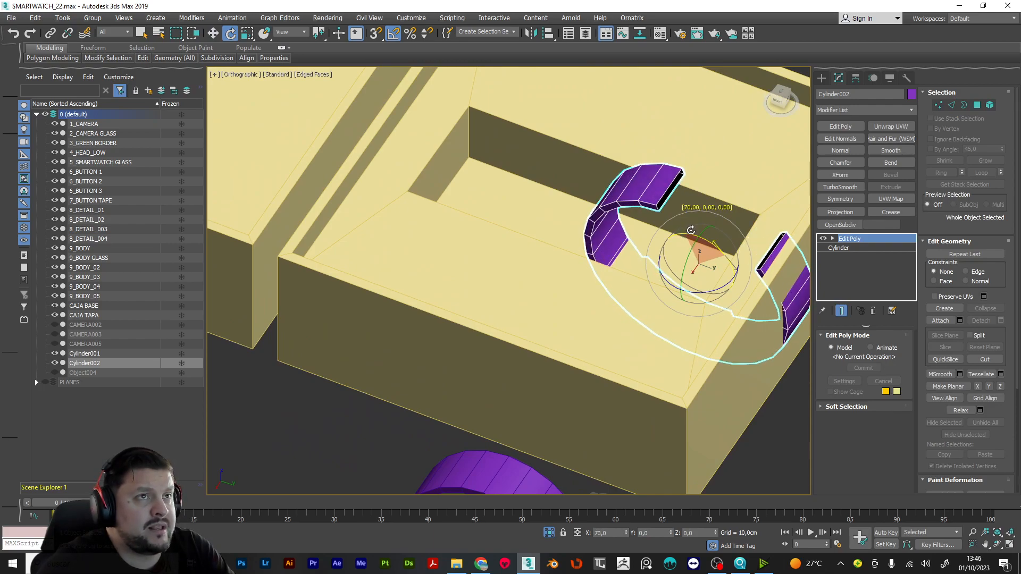
key(w)
drag(737, 277, 647, 221)
alt+middle_drag(647, 222, 669, 220)
key(ctrl+z)
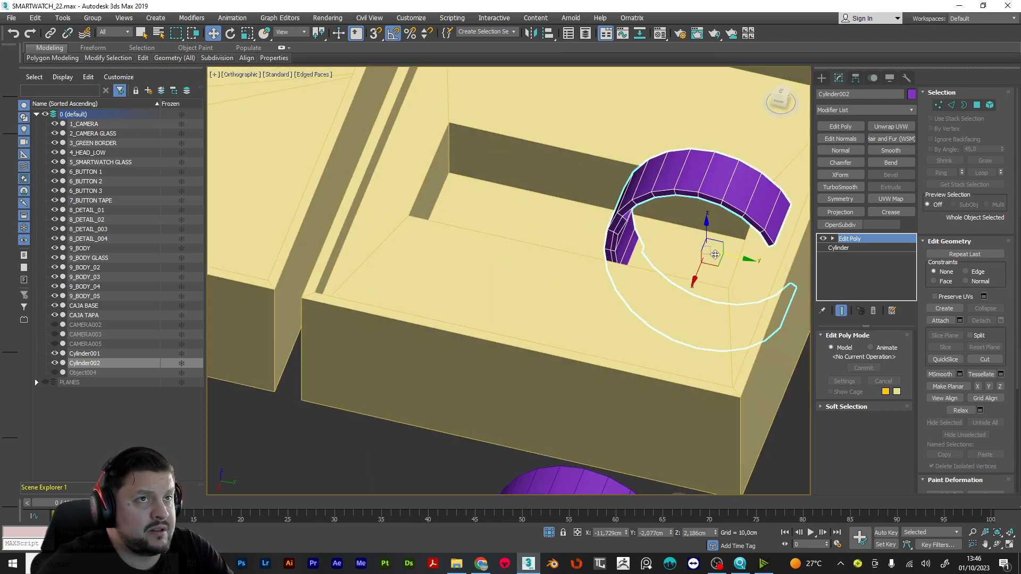
Step: Clone the ring copy while rotating it so its open side faces up, and delete the unrotated copy
key(e)
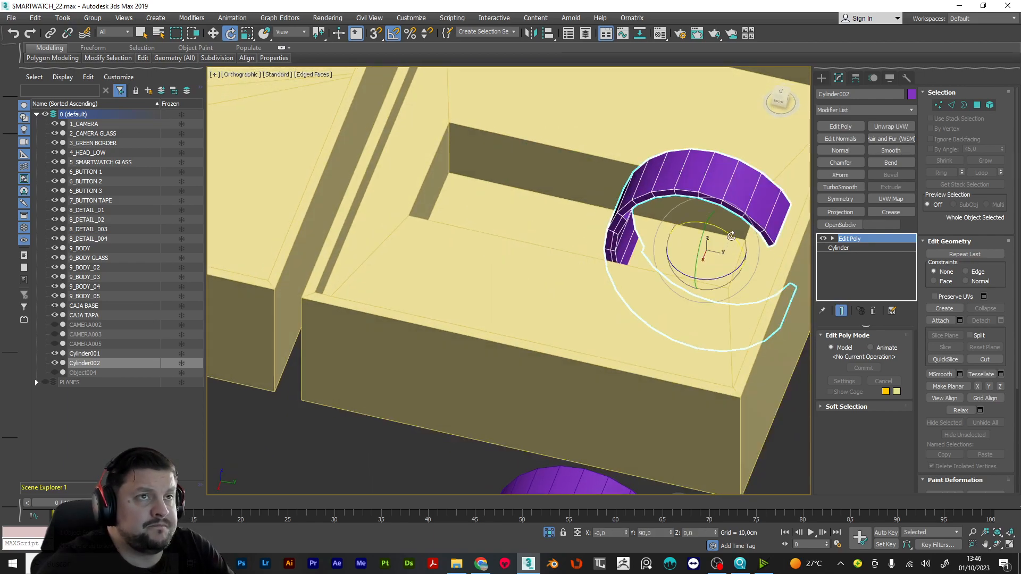
drag(708, 226, 684, 223)
click(541, 322)
key(w)
alt+middle_drag(738, 279, 746, 261)
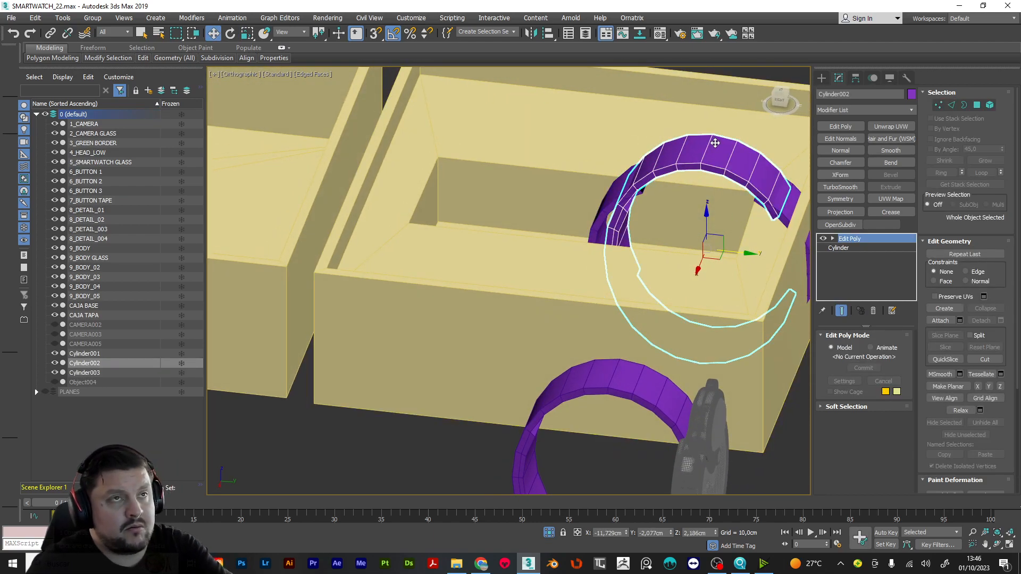
key(Delete)
key(ctrl+z)
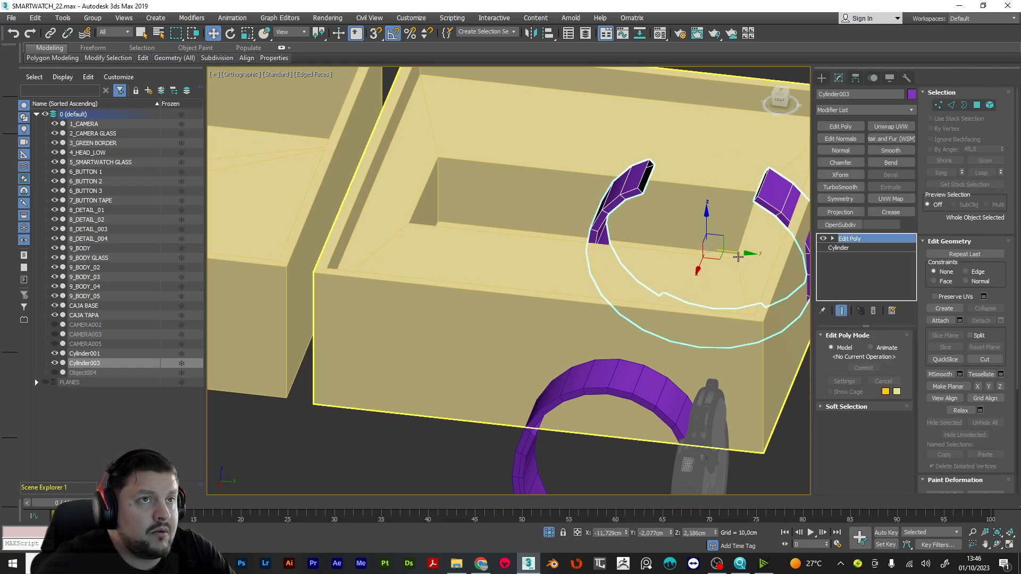
Step: Move the upward-facing ring over the box's recess, to about X -11.491 cm and Y -5.15 cm
drag(743, 254, 628, 241)
alt+middle_drag(631, 197, 549, 259)
click(781, 96)
drag(548, 241, 538, 237)
alt+middle_drag(538, 237, 583, 204)
Step: Raise the upward-facing ring in the recess to about Z 2.977 cm
drag(582, 203, 583, 182)
alt+middle_drag(605, 205, 598, 166)
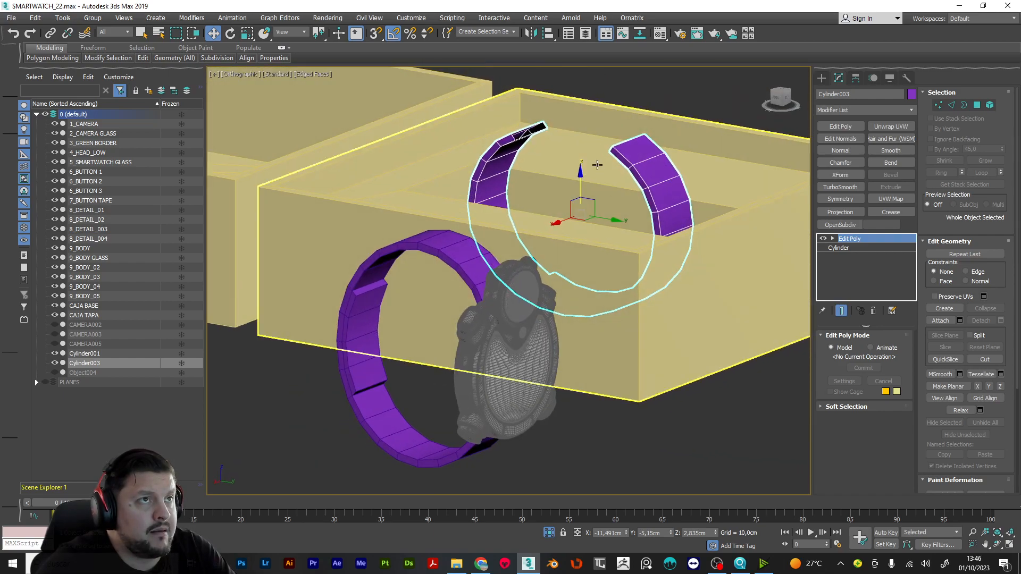
drag(580, 174, 580, 167)
alt+middle_drag(580, 167, 618, 296)
middle_drag(618, 295, 709, 303)
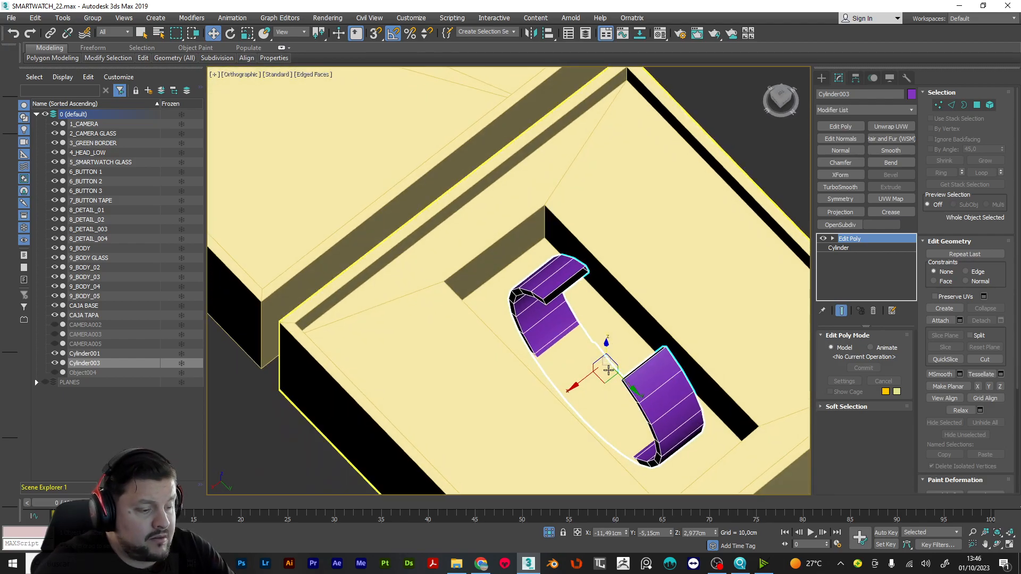
Step: Select the recess floor polygon of CAJA BASE and lower it by about 0.515 cm
click(722, 289)
click(629, 356)
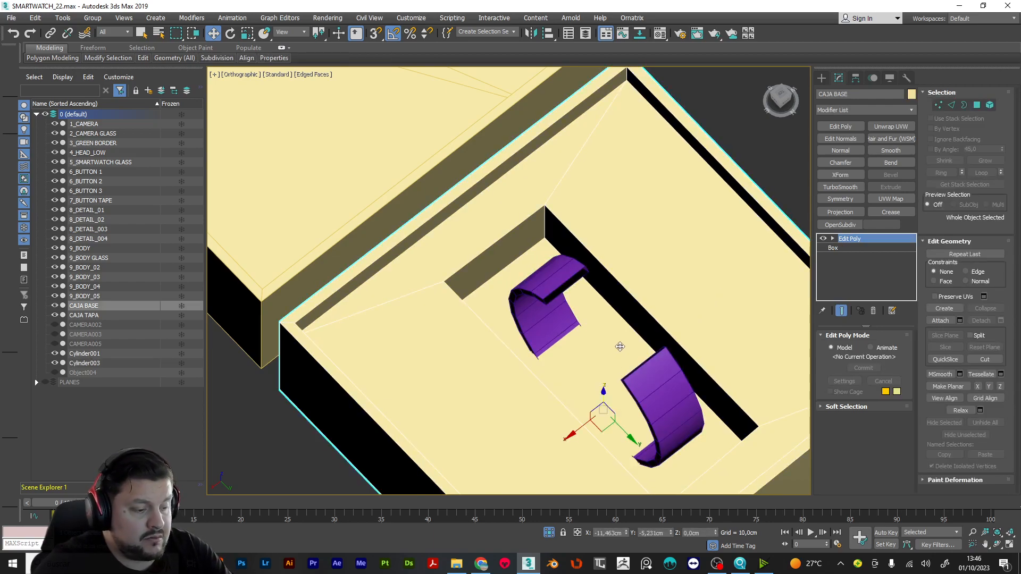
key(4)
click(628, 345)
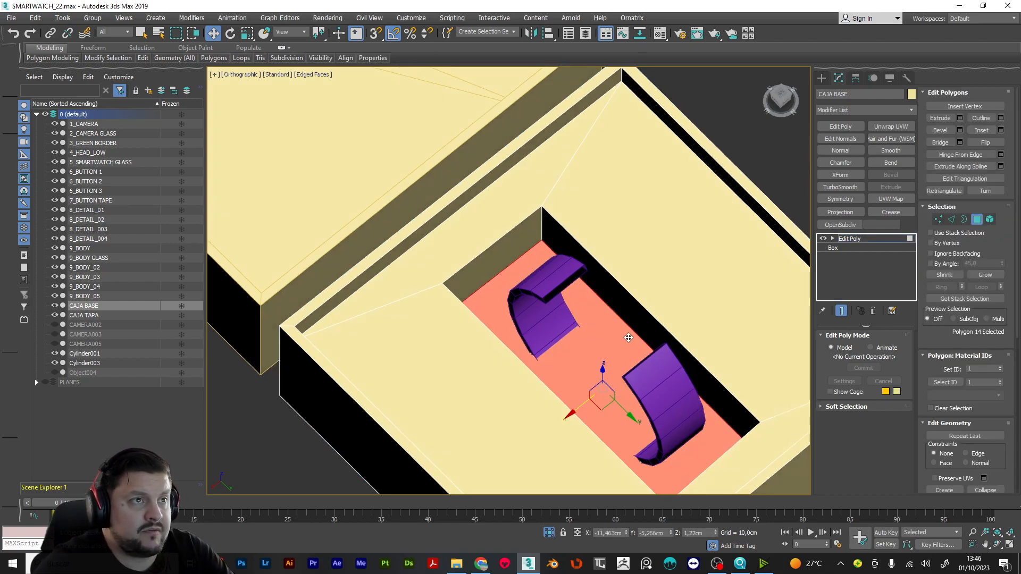
alt+middle_drag(630, 344, 614, 353)
drag(603, 356, 608, 368)
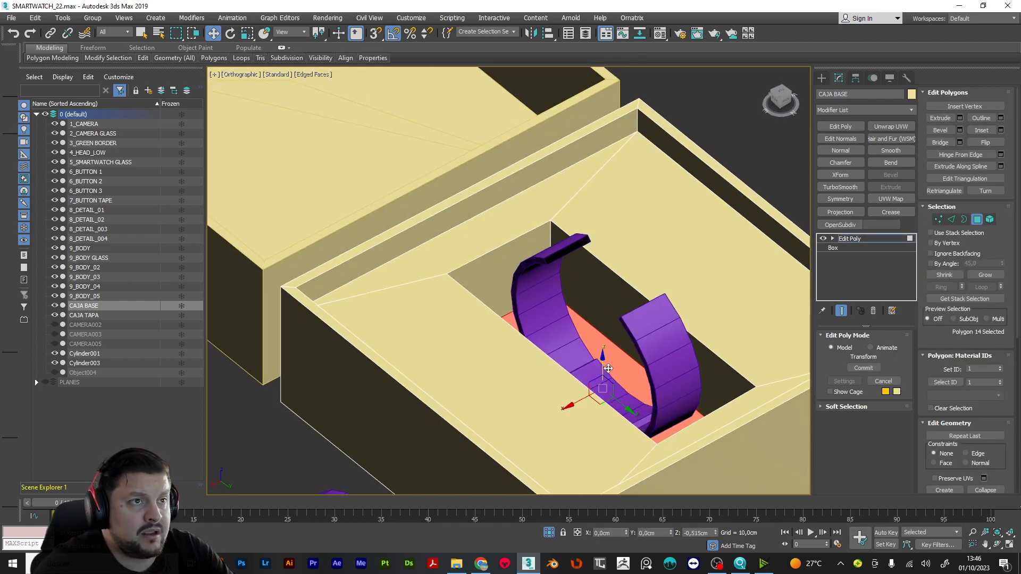
Step: Move both end walls of the recess inward to fit the ring, the second to about Y -8.44 cm
alt+middle_drag(611, 368, 720, 205)
click(720, 205)
drag(735, 173, 702, 193)
alt+middle_drag(386, 381, 469, 174)
click(470, 175)
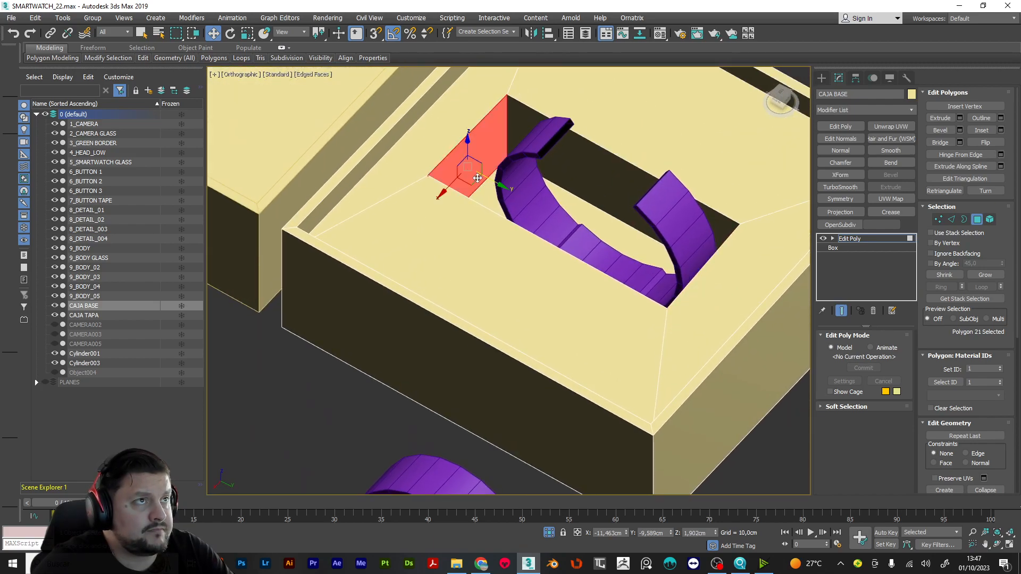
drag(497, 185, 531, 201)
alt+middle_drag(532, 201, 526, 267)
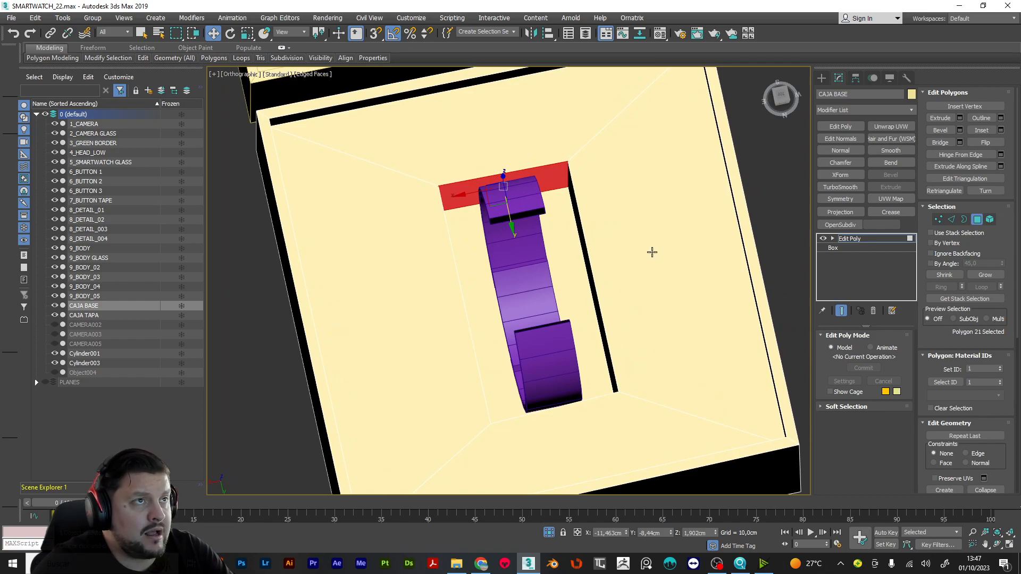
alt+middle_drag(555, 273, 468, 241)
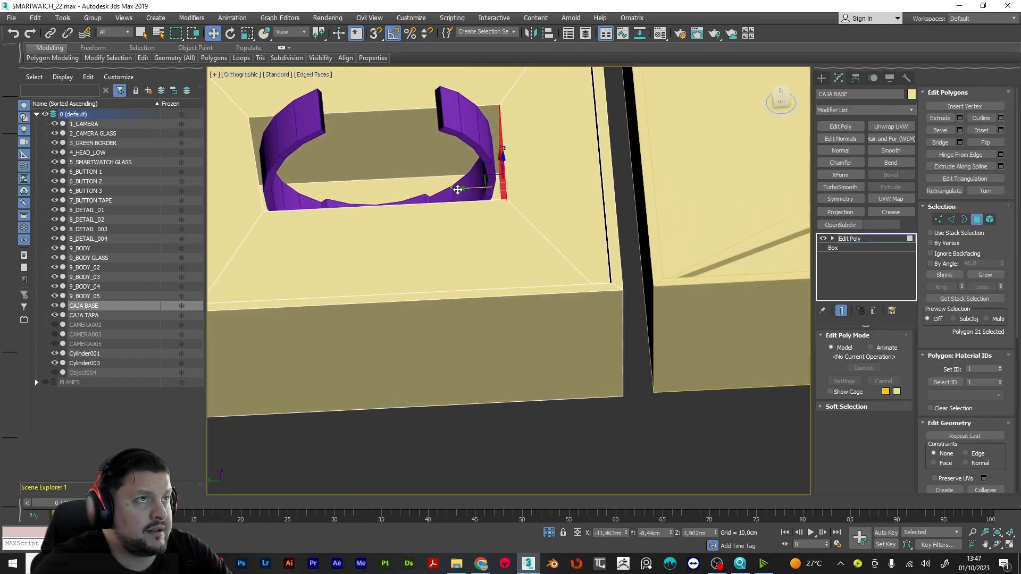
Step: Leave the box base's polygon editing and raise the ring clear of the recess, to about Z 9.619 cm
alt+middle_drag(458, 190, 600, 177)
scroll(588, 226, up, 5)
click(621, 123)
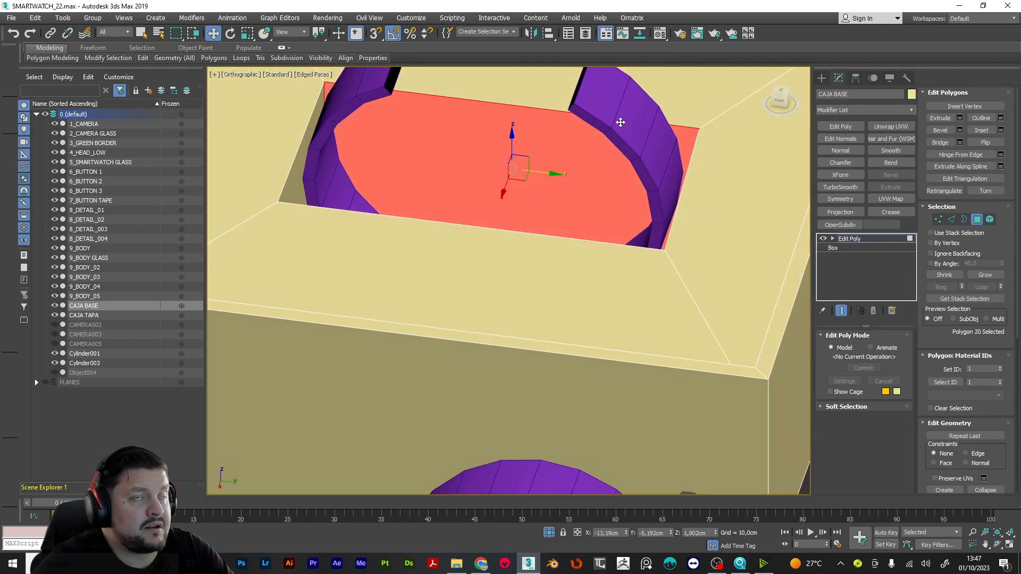
click(911, 240)
click(623, 146)
scroll(593, 184, down, 6)
middle_drag(590, 198, 577, 303)
drag(555, 266, 556, 193)
Step: Delete the ten narrow polygons that form the side walls of the raised pad inside the ring
alt+middle_drag(558, 194, 596, 213)
key(1)
scroll(582, 235, up, 5)
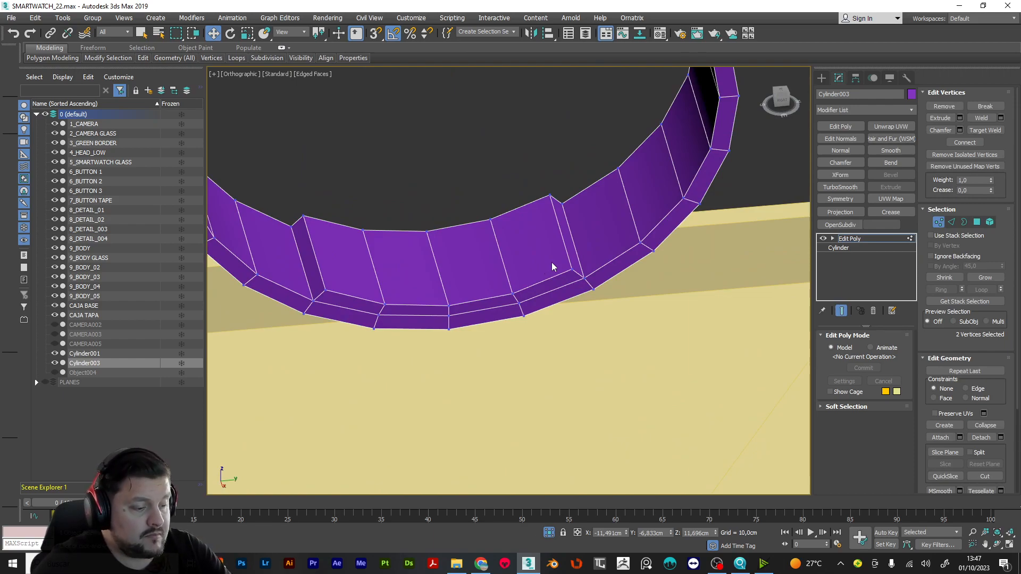
key(4)
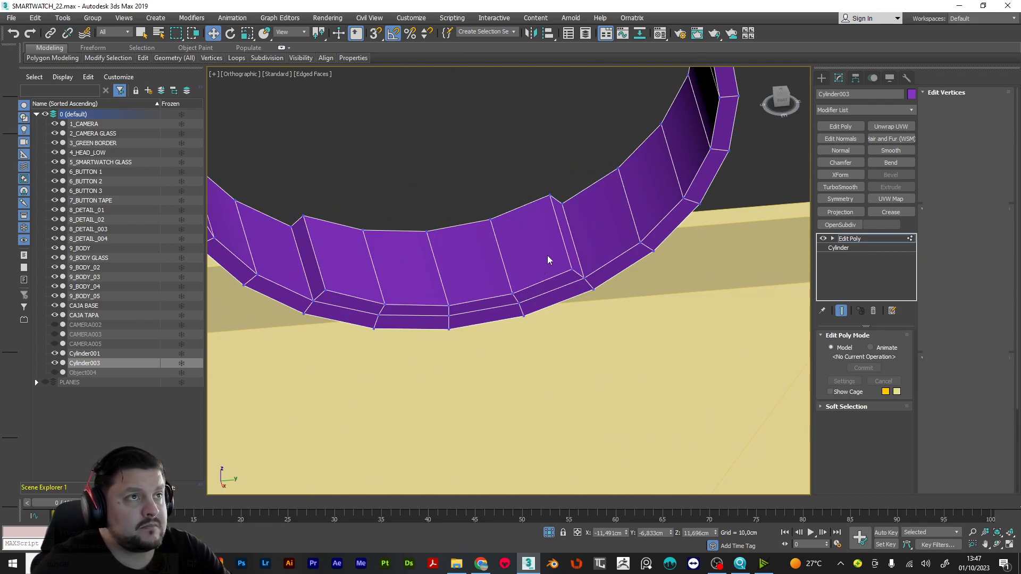
click(547, 255)
click(575, 277)
shift+click(574, 266)
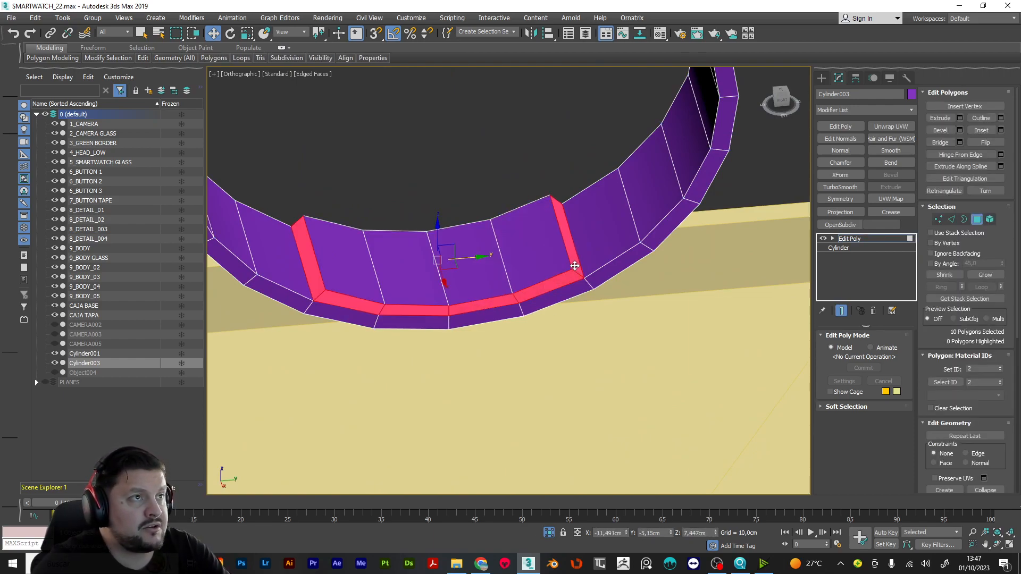
key(Delete)
Step: Delete the four top polygons of the raised pad inside the ring
click(542, 264)
ctrl+click(471, 258)
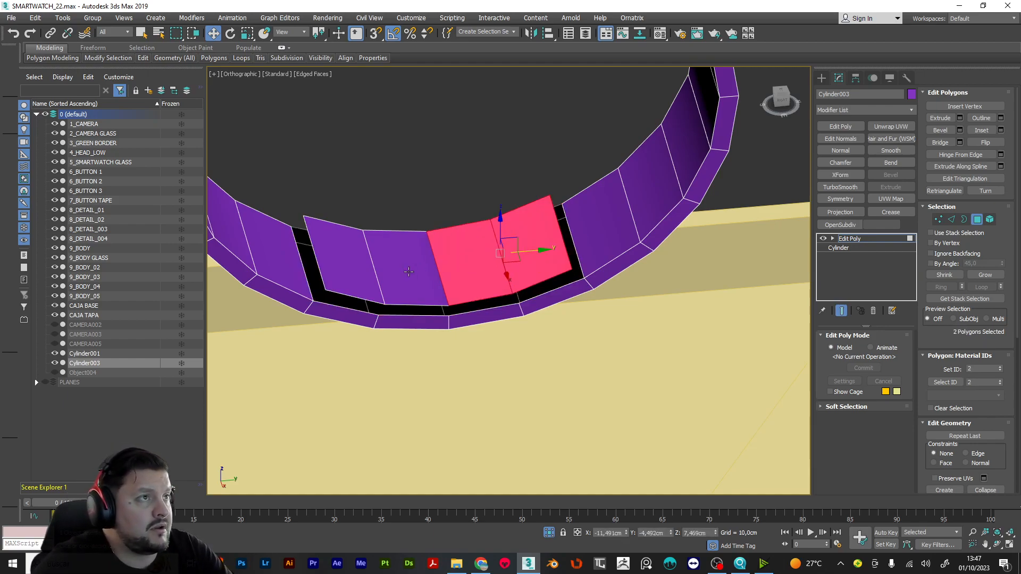
ctrl+click(404, 264)
ctrl+click(341, 268)
key(Delete)
Step: Bridge the opposite edges of the opening in the ring's inner surface to close it with four flush faces
key(2)
click(536, 296)
ctrl+click(527, 218)
ctrl+click(482, 312)
ctrl+click(466, 237)
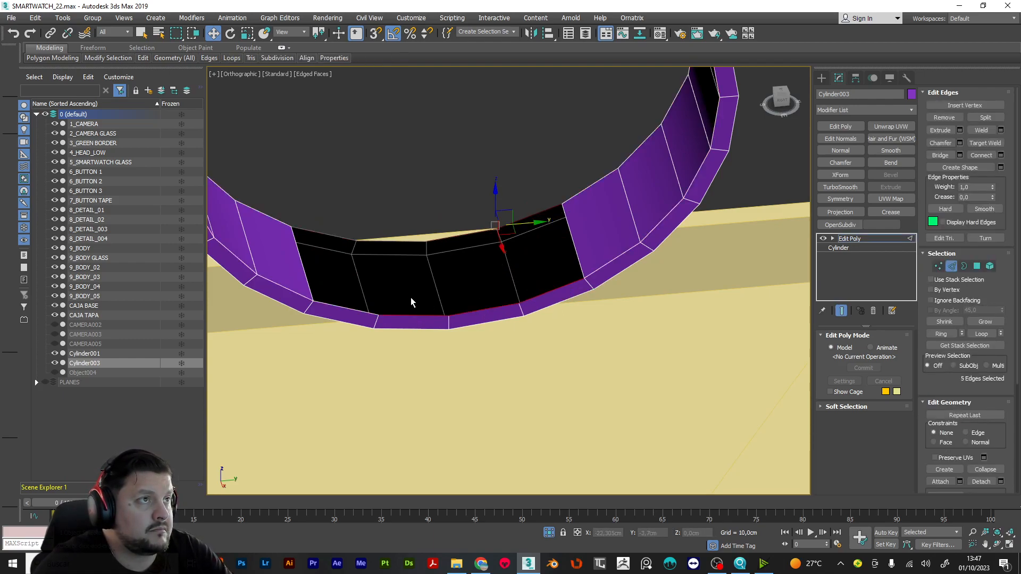
ctrl+click(397, 243)
ctrl+click(321, 231)
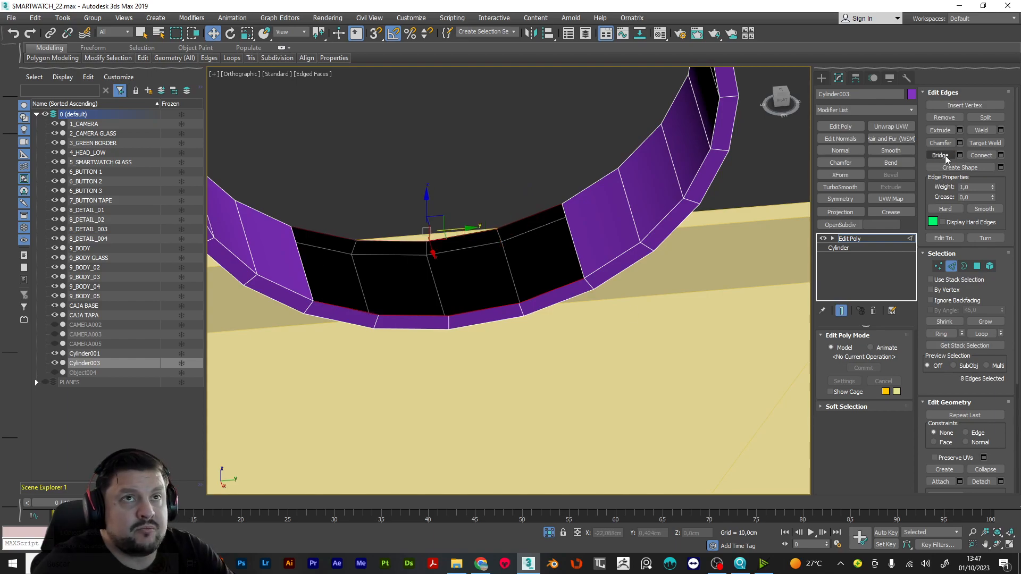
scroll(490, 289, down, 6)
alt+middle_drag(516, 271, 486, 268)
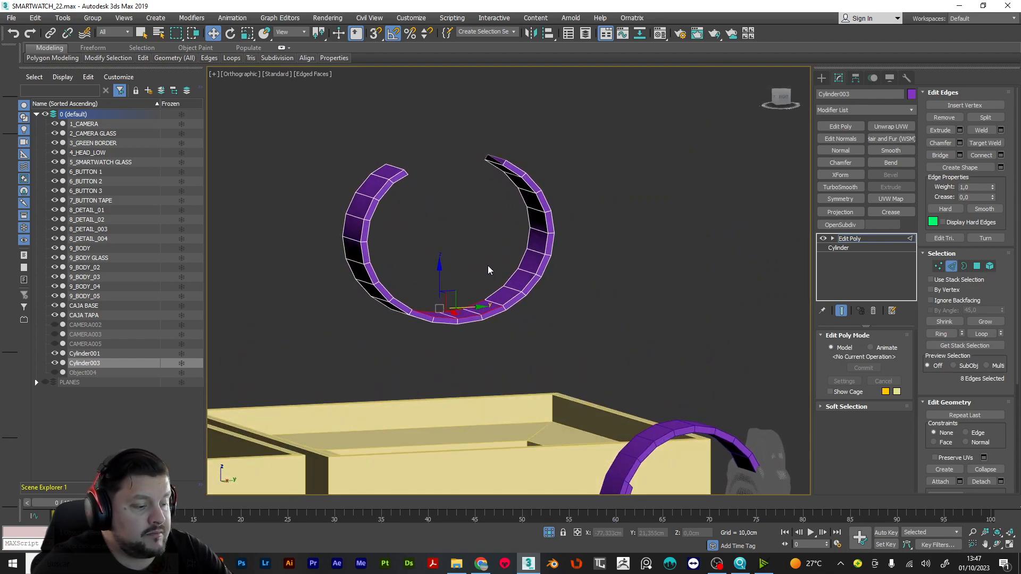
Step: Delete the loop of rim polygons along one side of the ring
key(4)
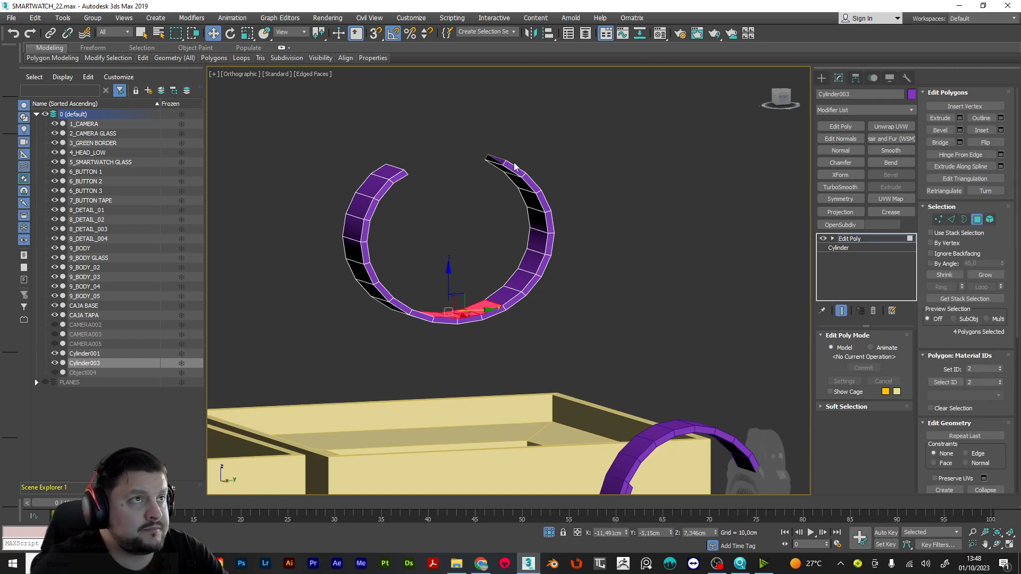
click(515, 168)
shift+click(532, 186)
key(Delete)
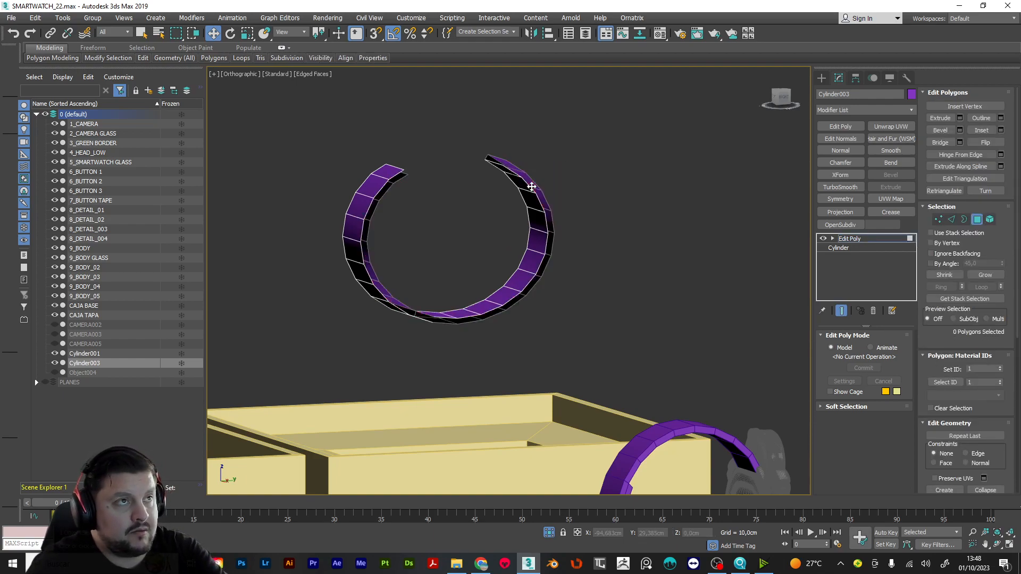
Step: Delete the loop of polygons forming the ring's outer surface
click(535, 195)
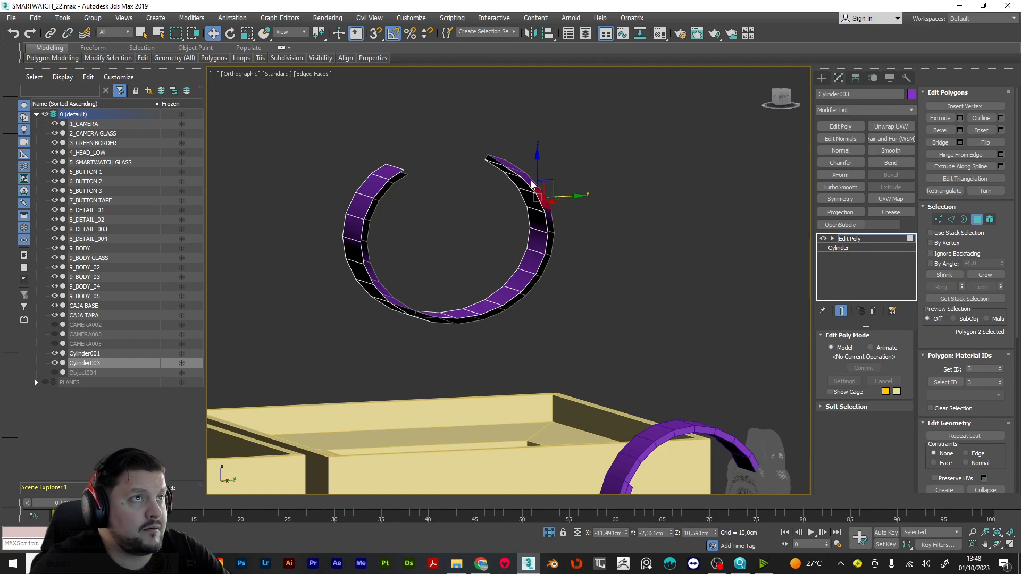
alt+middle_drag(535, 191, 479, 196)
click(513, 157)
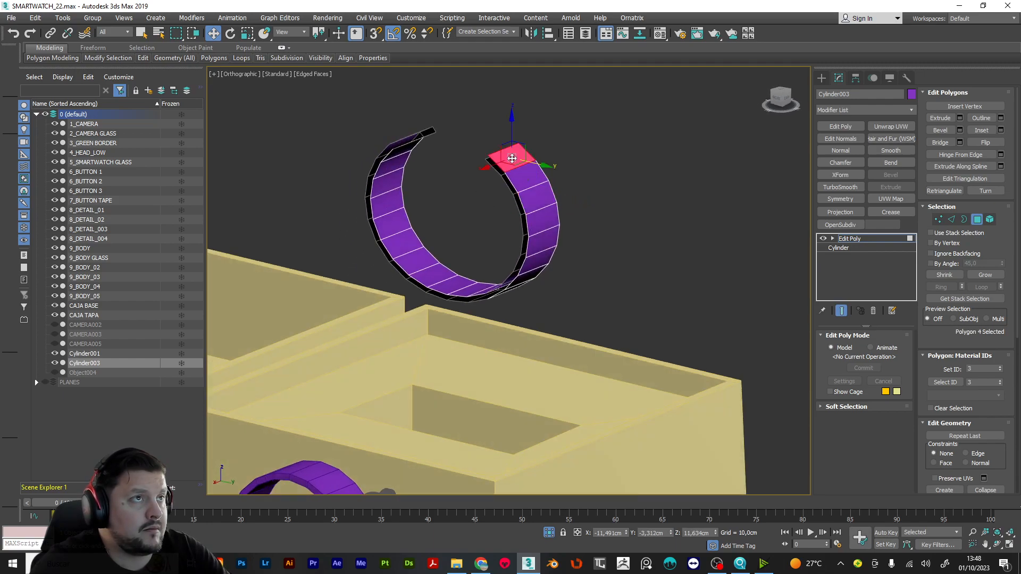
shift+click(537, 185)
key(Delete)
Step: Delete the rim polygons along the ring's other side, leaving only the inner strip
alt+middle_drag(561, 217, 477, 230)
scroll(425, 177, up, 4)
click(428, 178)
shift+click(406, 208)
key(Delete)
Step: Select all 20 polygons of the remaining strip and flip their normals to face outward
alt+middle_drag(510, 205, 624, 196)
key(4)
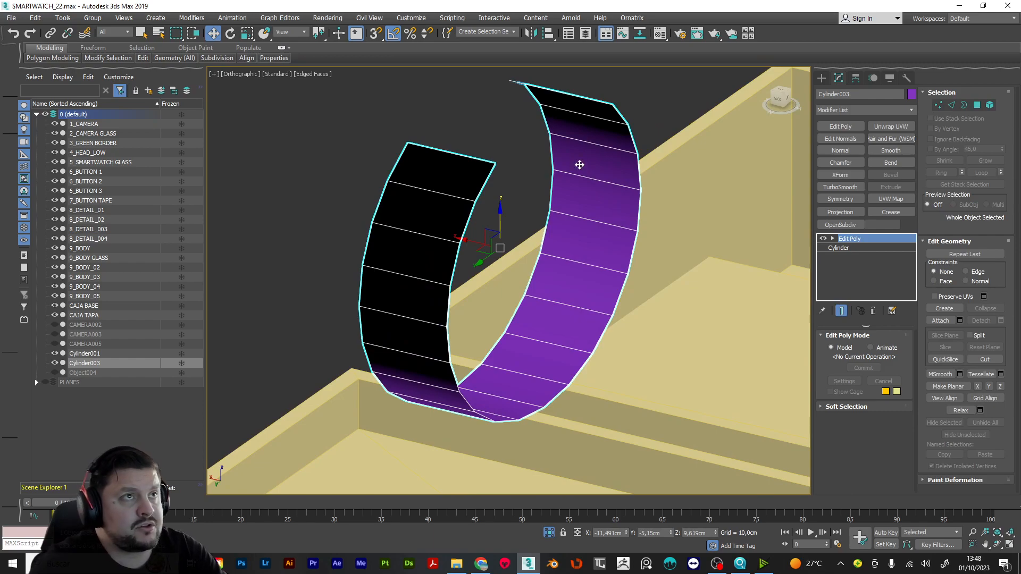
mouse_move(599, 159)
alt+middle_down()
mouse_move(588, 142)
mouse_move(591, 155)
alt+middle_up()
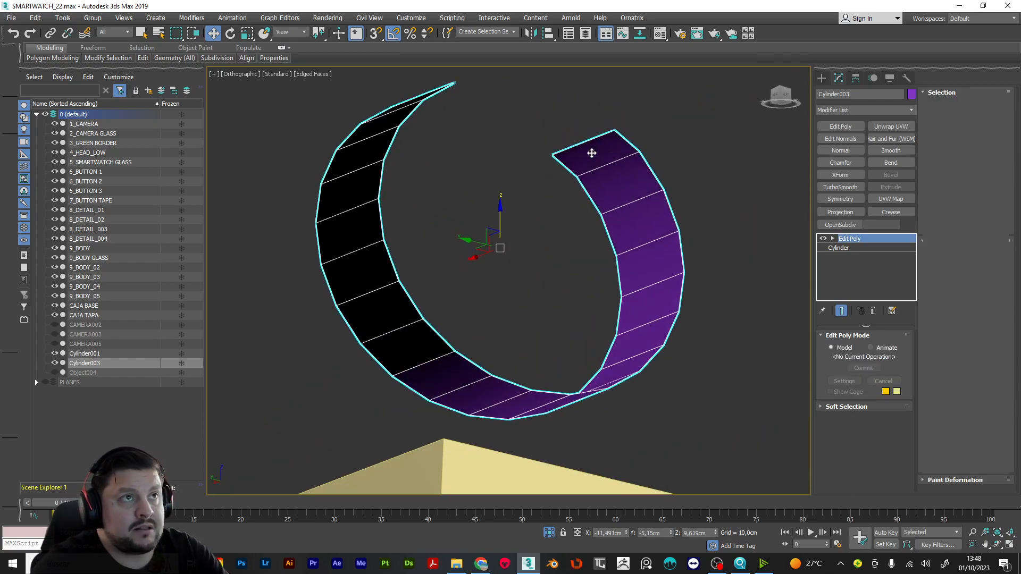
key(4)
click(592, 154)
shift+click(604, 169)
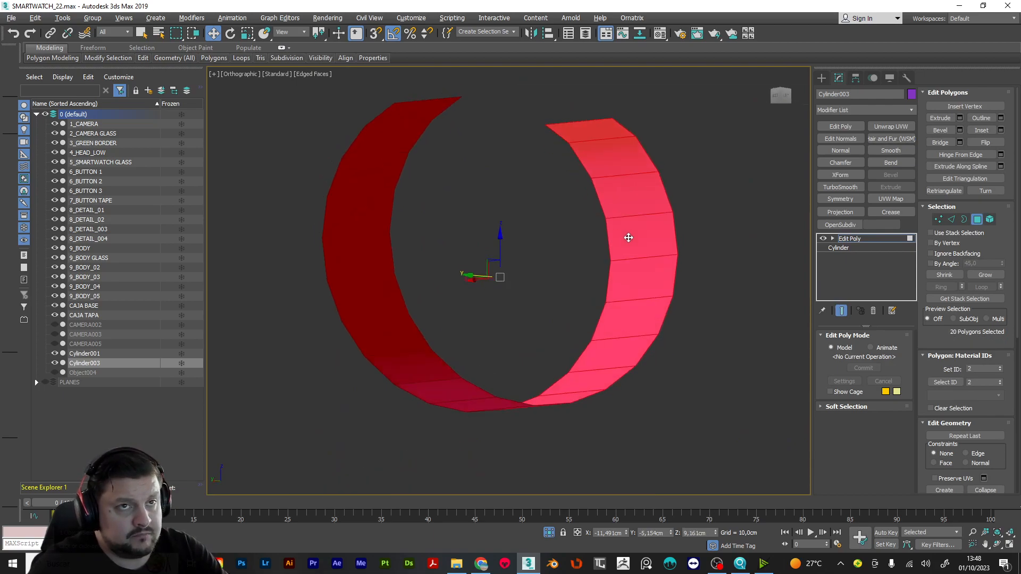
alt+middle_drag(627, 228, 878, 289)
click(986, 143)
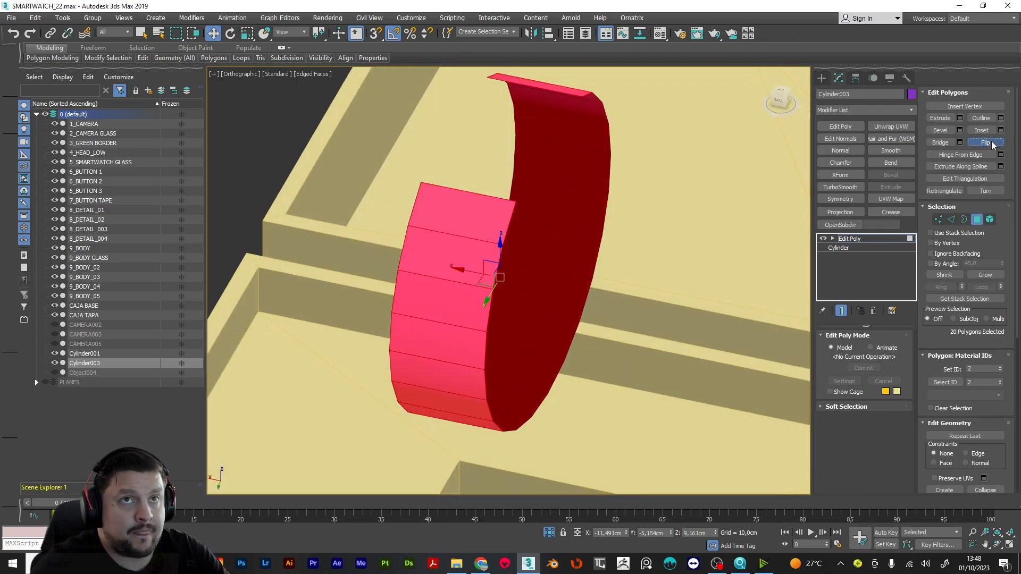
mouse_move(461, 263)
alt+middle_down()
mouse_move(569, 258)
mouse_move(550, 253)
alt+middle_up()
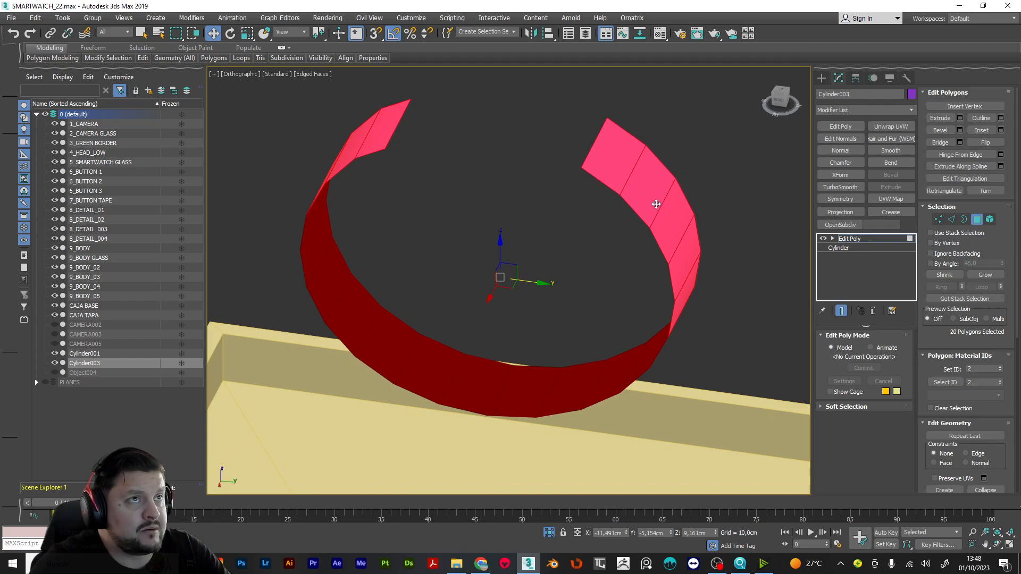
Step: Lower the strip into the box's recess and scale it wider along X to fit the recess's width
alt+middle_drag(689, 314, 533, 331)
scroll(541, 320, up, 2)
key(w)
drag(528, 277, 548, 339)
key(r)
drag(487, 363, 442, 362)
Step: Bridge the two end edges of the strip to close the ring's open gap
alt+middle_drag(442, 361, 665, 304)
scroll(546, 337, up, 5)
alt+middle_drag(554, 337, 551, 334)
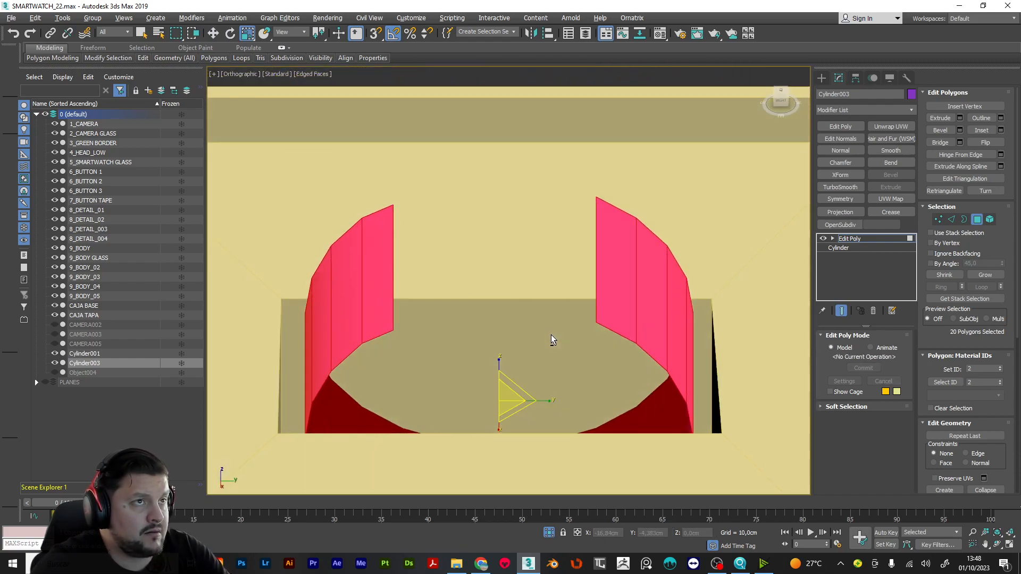
key(2)
click(596, 290)
click(393, 290)
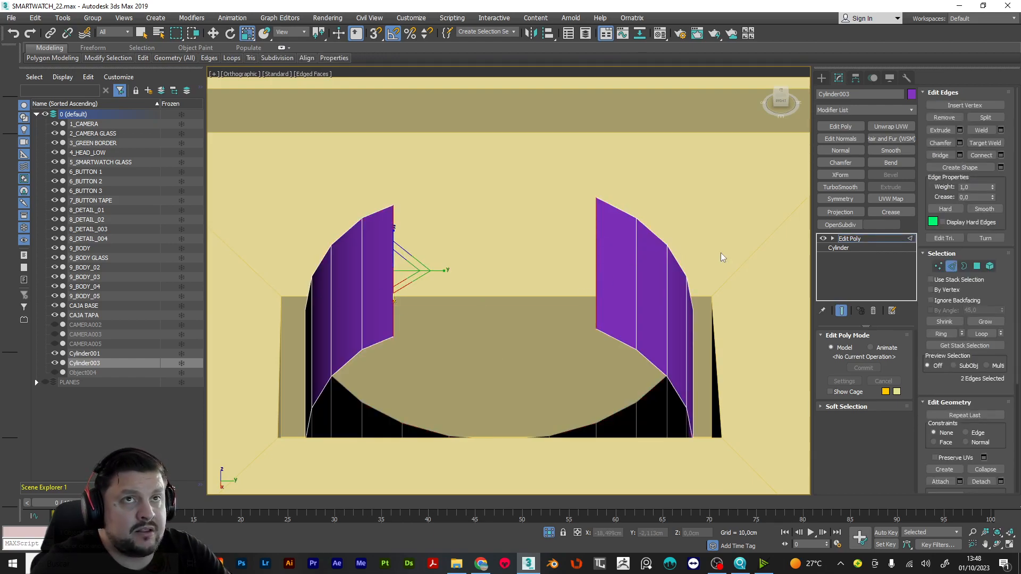
alt+middle_drag(800, 257, 473, 311)
click(939, 155)
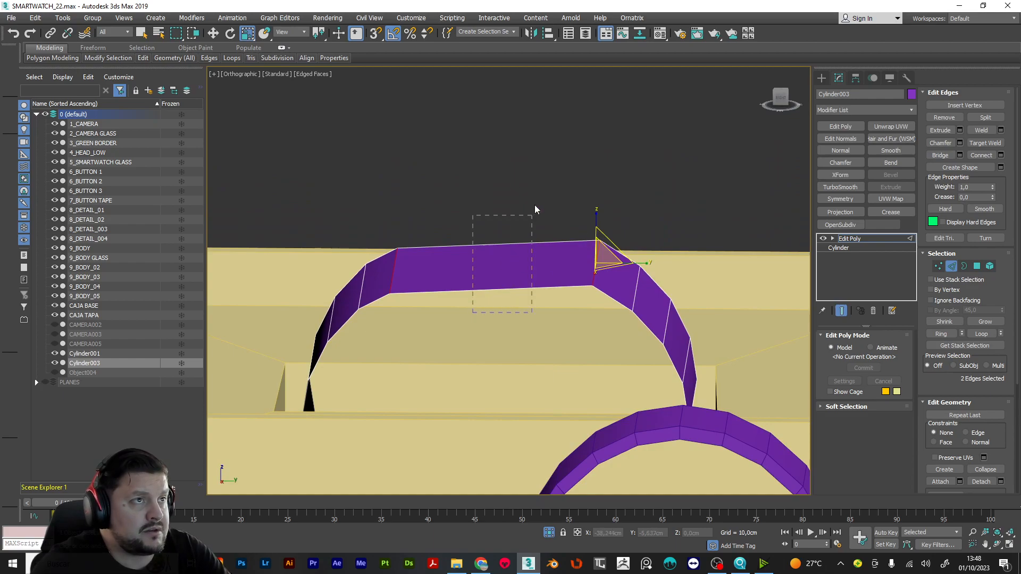
Step: Connect the long edges of the bridged face twice to divide it into four segments
drag(535, 212, 536, 213)
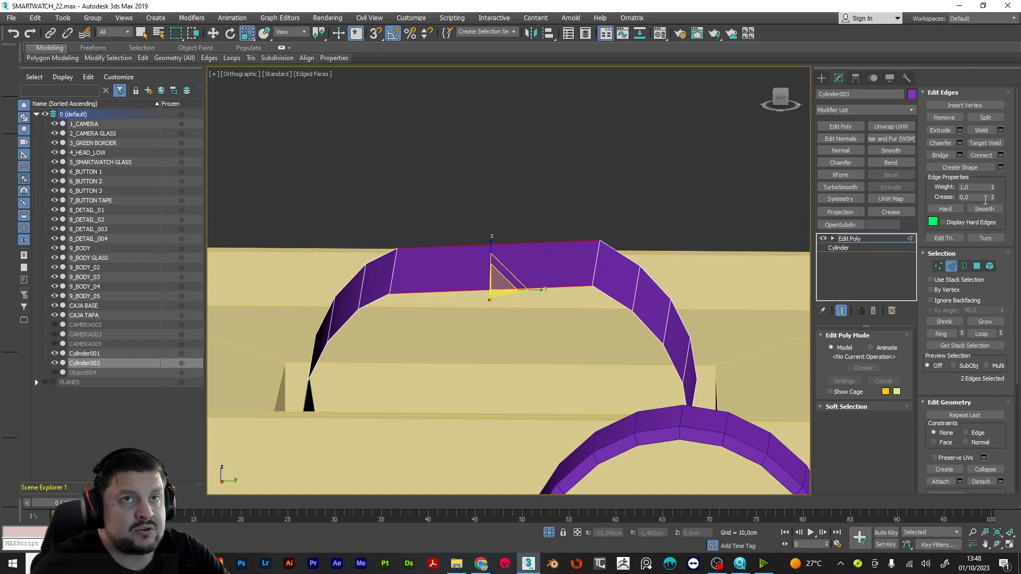
click(989, 155)
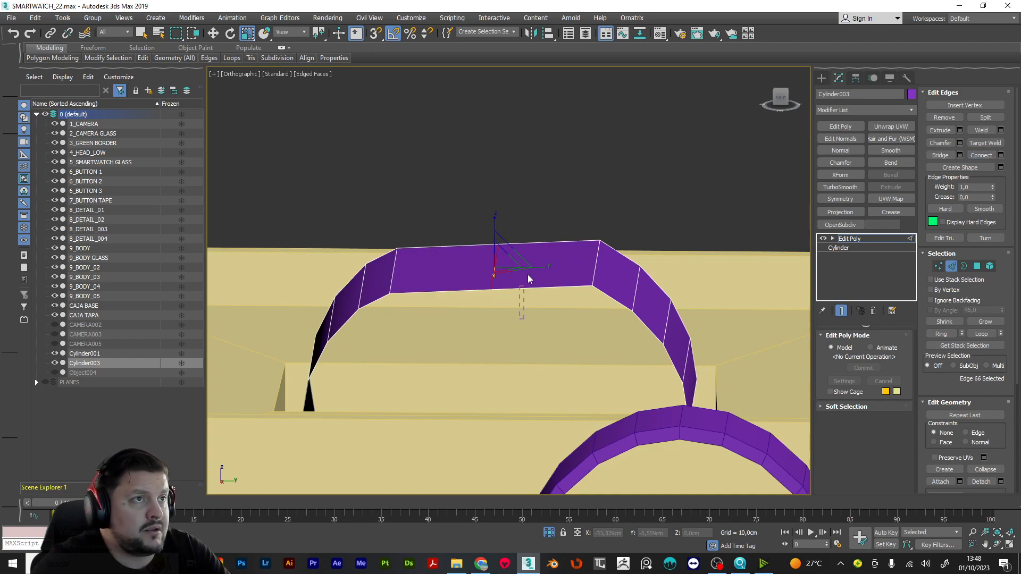
drag(526, 295, 501, 236)
ctrl+drag(438, 323, 477, 233)
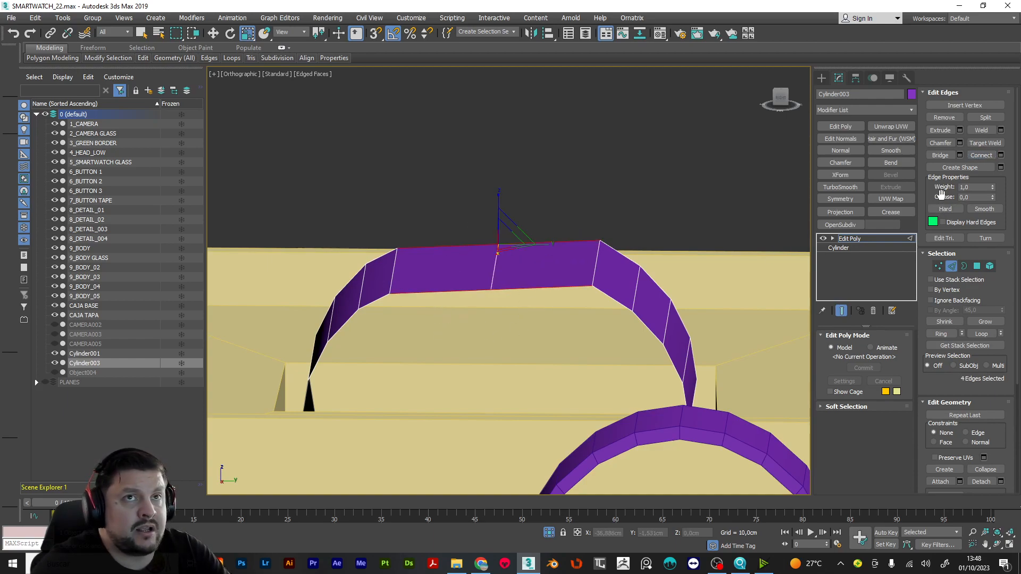
click(977, 159)
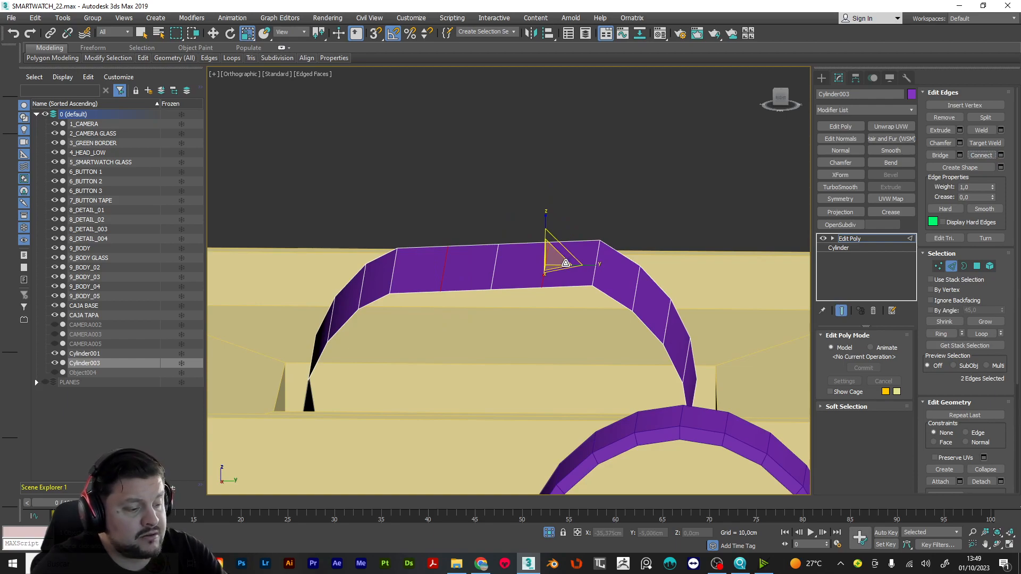
Step: Raise the two middle polygons of the bridged section slightly to round the ring's top
key(4)
click(523, 265)
ctrl+click(450, 270)
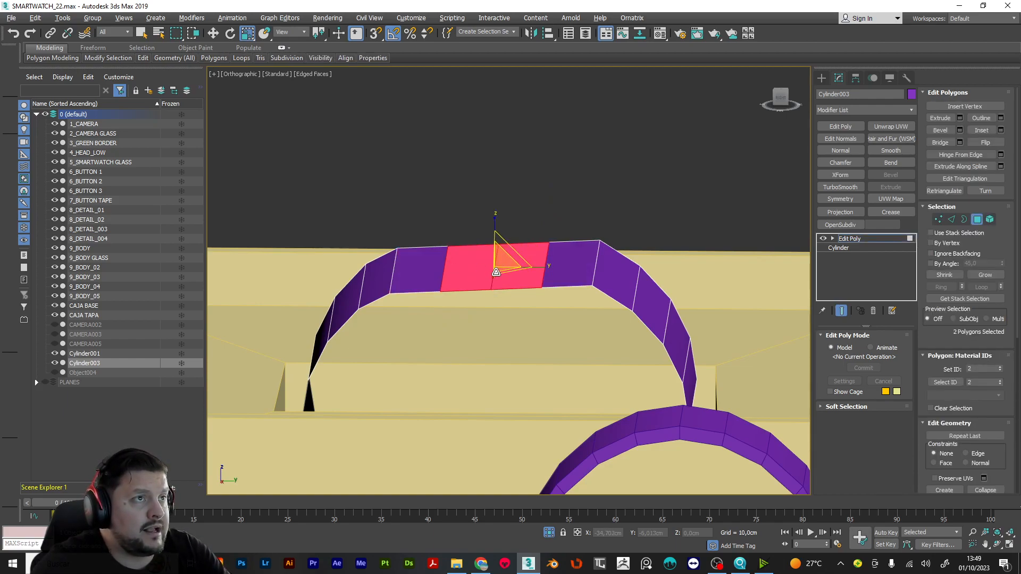
alt+middle_drag(495, 272, 508, 253)
key(w)
drag(496, 234, 496, 221)
Step: Lower the two cross edges at the ends of the bridged section slightly to smooth the curve
mouse_move(505, 232)
alt+middle_down()
mouse_move(509, 251)
mouse_move(517, 242)
alt+middle_up()
key(2)
click(595, 263)
click(396, 267)
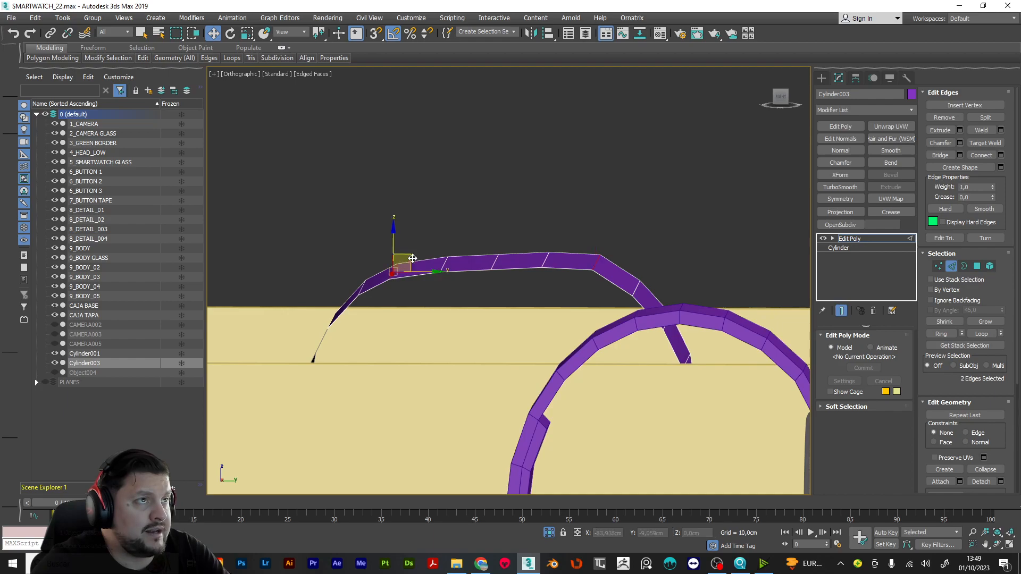
drag(394, 235, 399, 243)
Step: Isolate the closed band holder ring from the rest of the scene
alt+middle_drag(400, 242, 365, 299)
right_click(419, 314)
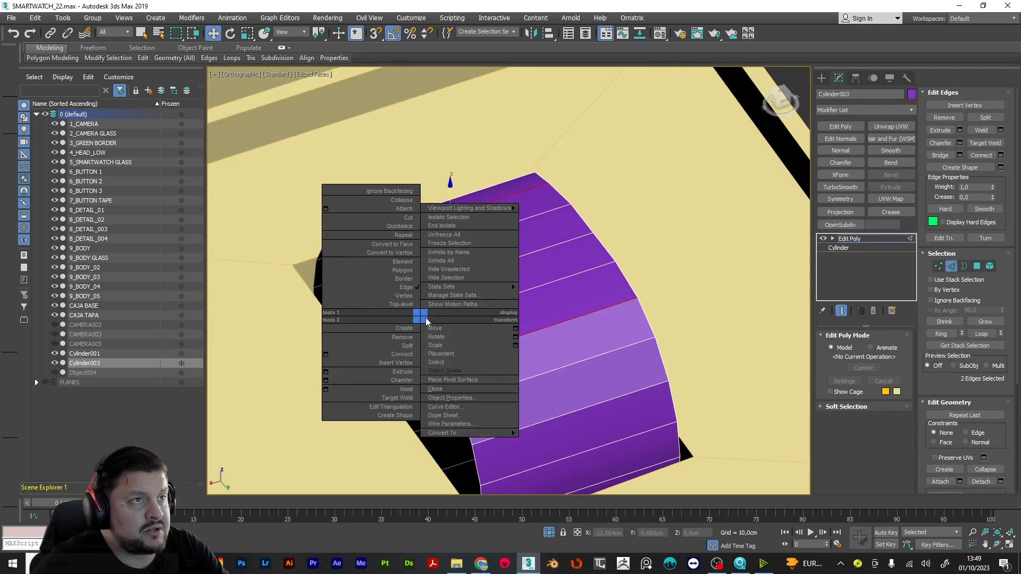
click(458, 219)
scroll(527, 299, down, 4)
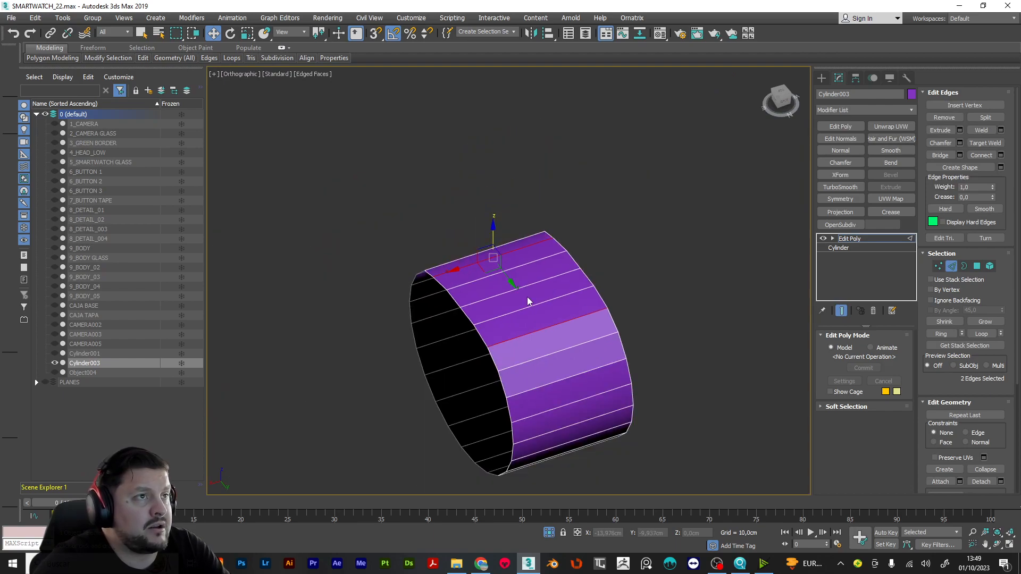
Step: Select the open borders on both sides of the ring and cap them to close the band holder
alt+middle_drag(528, 297, 570, 278)
key(3)
click(541, 326)
alt+middle_drag(547, 324, 565, 381)
ctrl+click(576, 385)
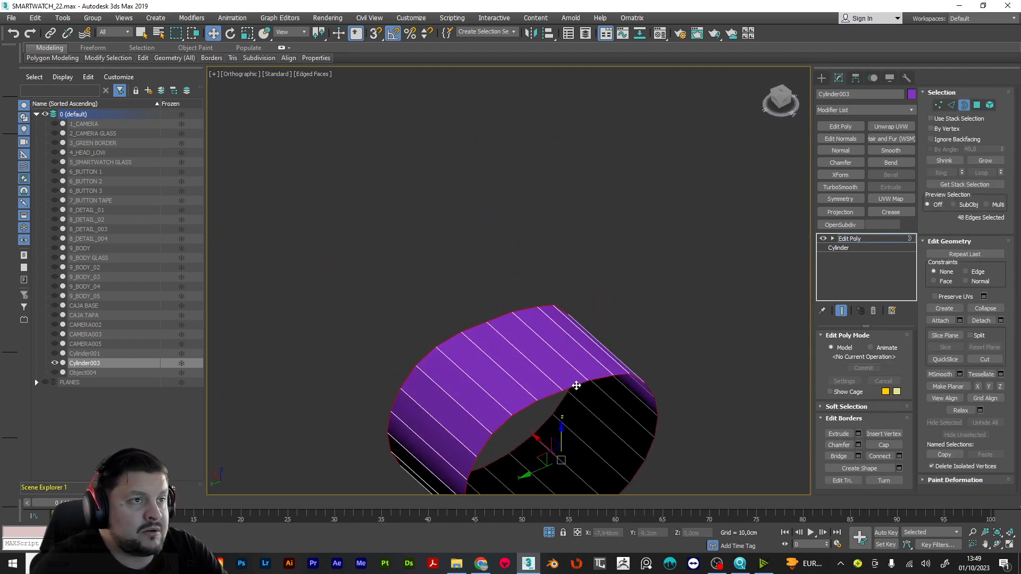
click(884, 445)
alt+middle_drag(497, 262, 613, 202)
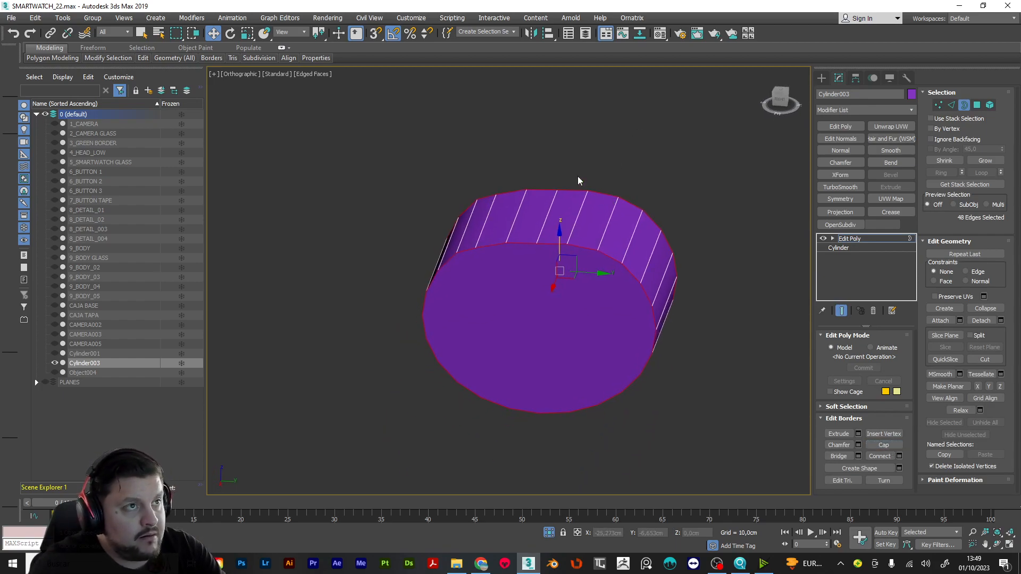
Step: Inset the two cap polygons together to form a narrow rim of faces around each end
key(4)
click(588, 285)
alt+middle_drag(588, 285, 620, 382)
ctrl+click(621, 382)
click(981, 131)
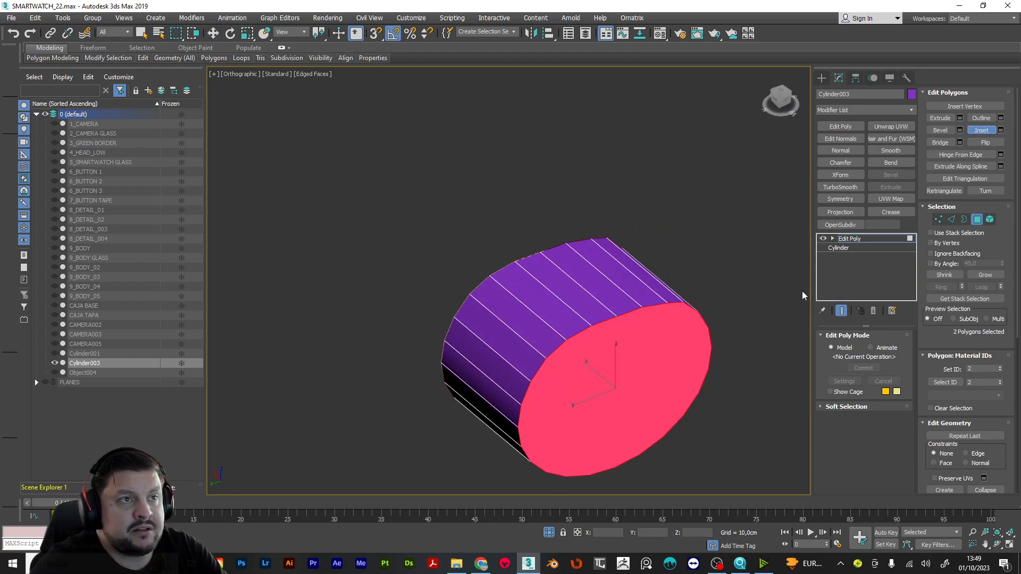
drag(642, 338, 649, 357)
alt+middle_drag(650, 358, 648, 316)
Step: Cut vertical edges between opposite inner-rim vertices of the first end cap, from its centre across one half
key(1)
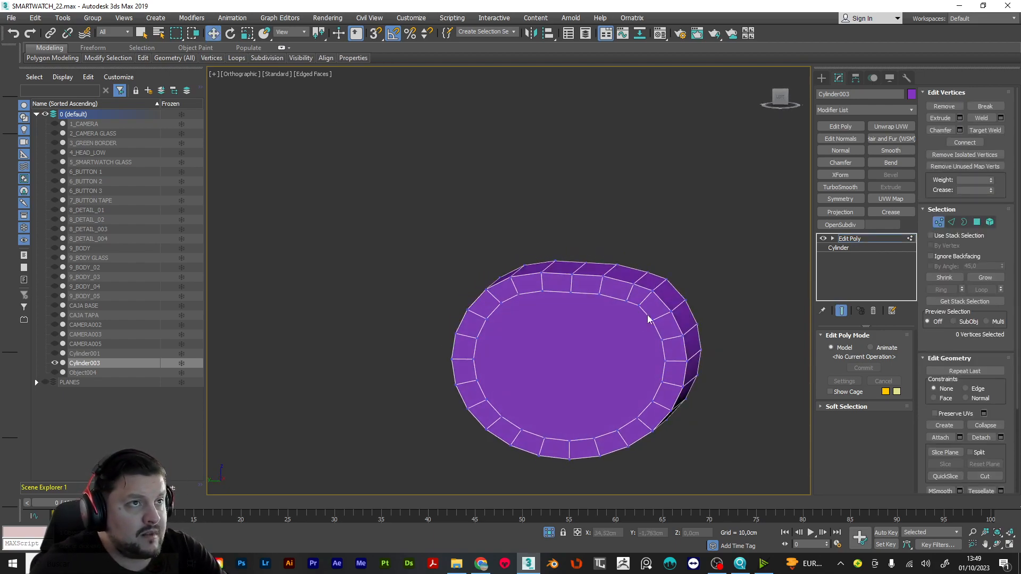
scroll(974, 375, down, 5)
click(985, 368)
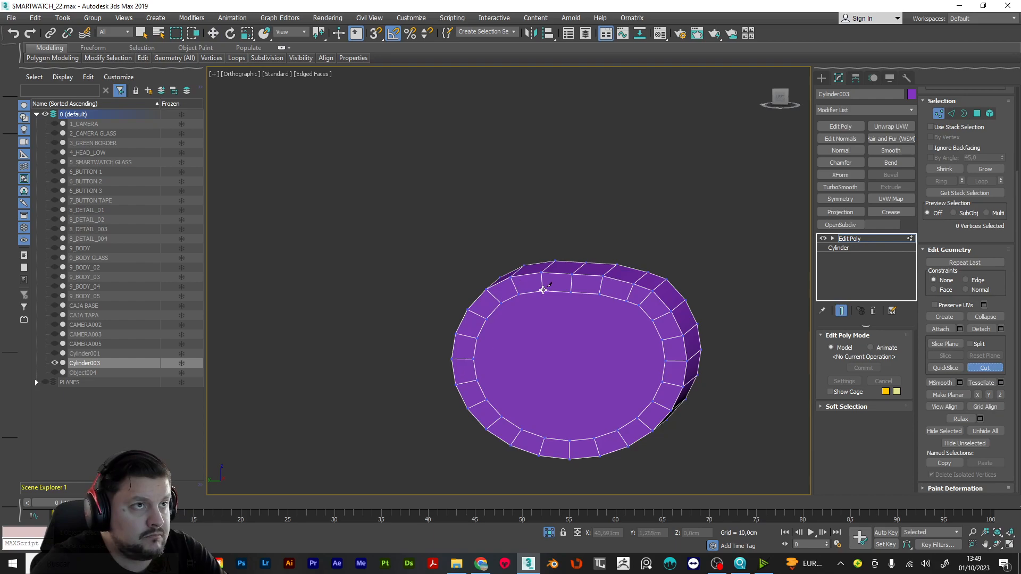
click(570, 439)
click(599, 295)
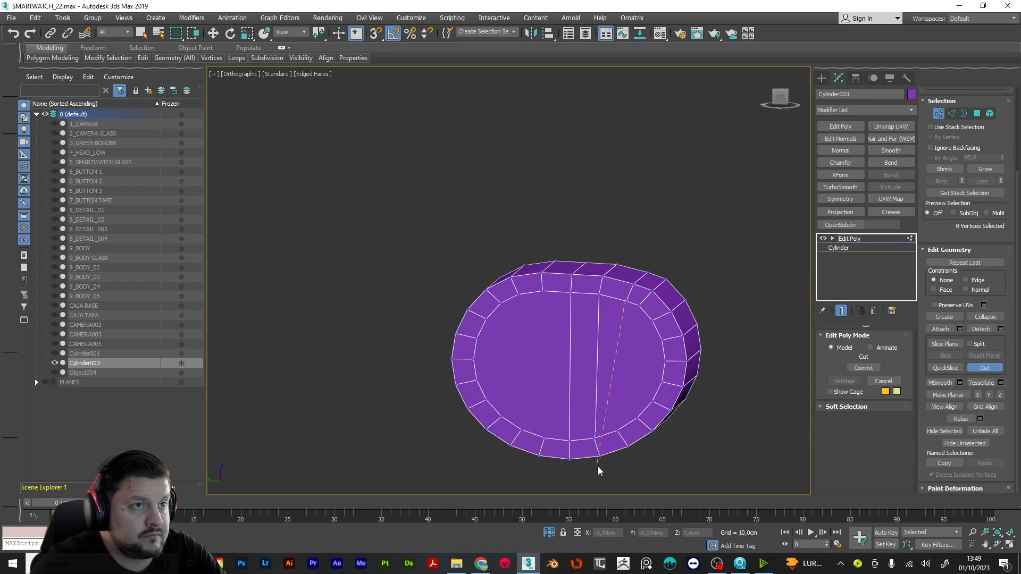
click(618, 428)
click(637, 309)
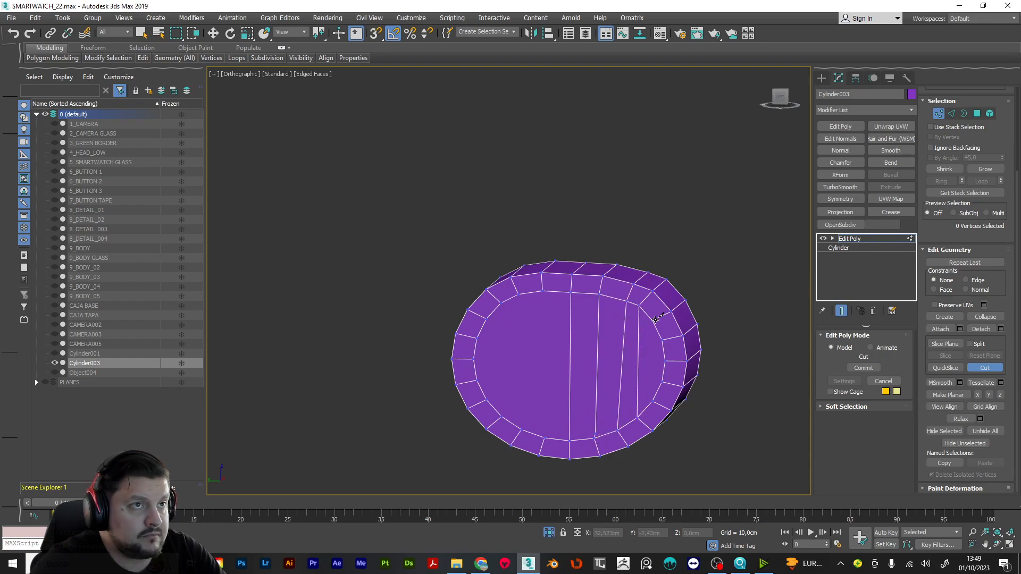
click(651, 395)
Step: Cut a horizontal edge across the middle of the first cap and vertical edges joining opposite vertices on its remaining half
click(470, 360)
click(485, 318)
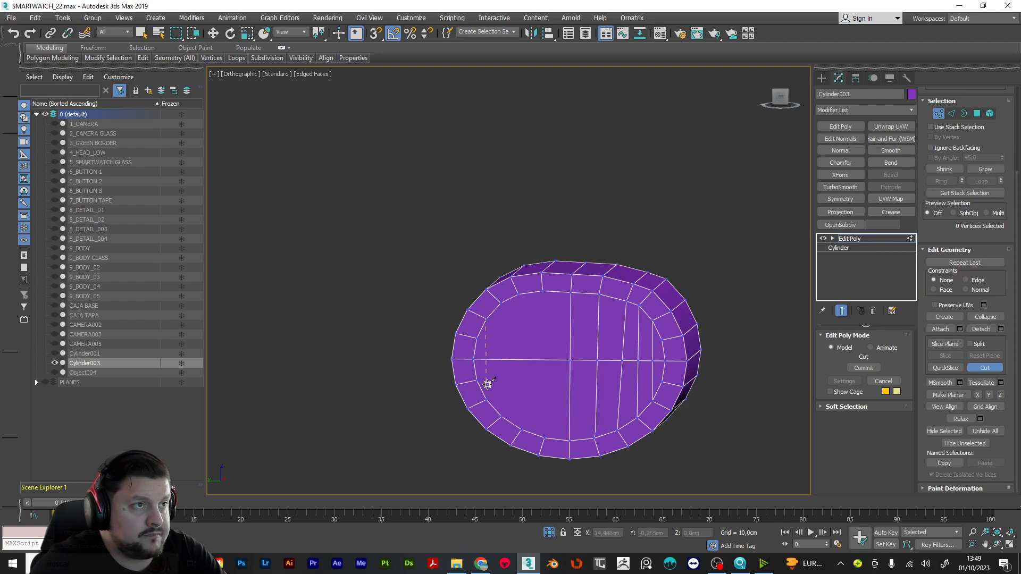
click(501, 303)
click(500, 411)
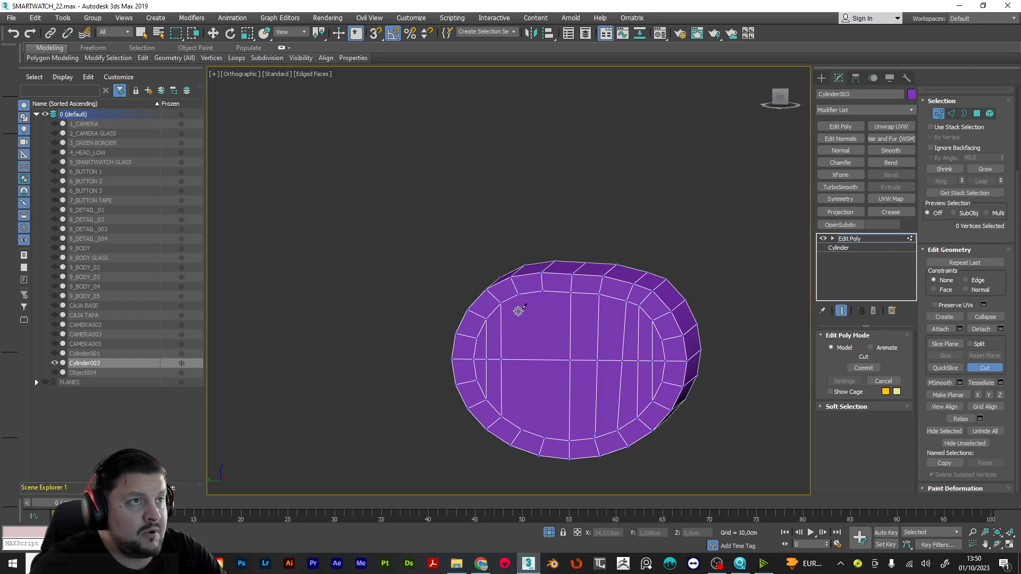
click(521, 427)
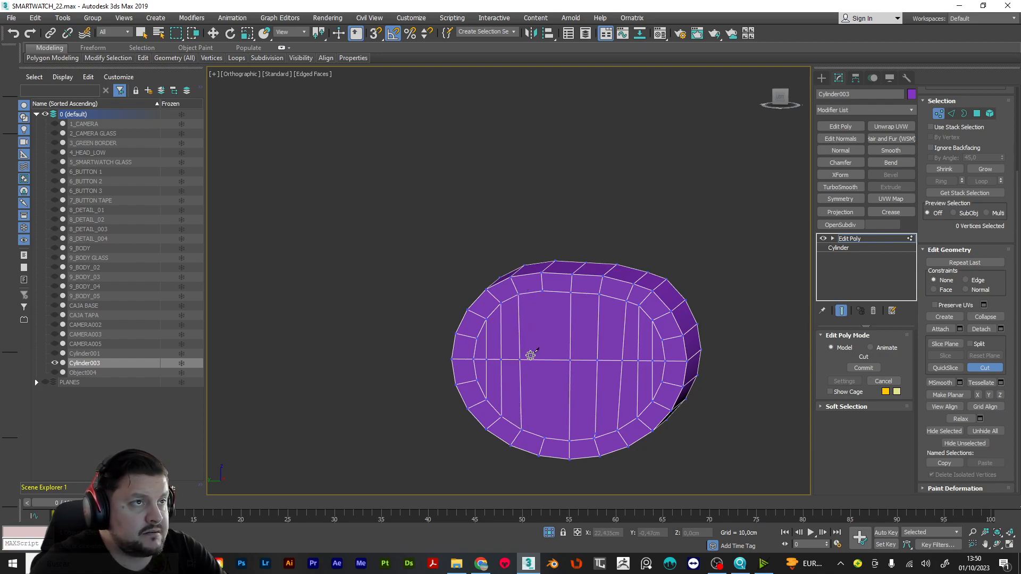
click(545, 435)
Step: Cut a vertical and a horizontal edge through the centre of the opposite end cap
alt+middle_drag(549, 347, 740, 336)
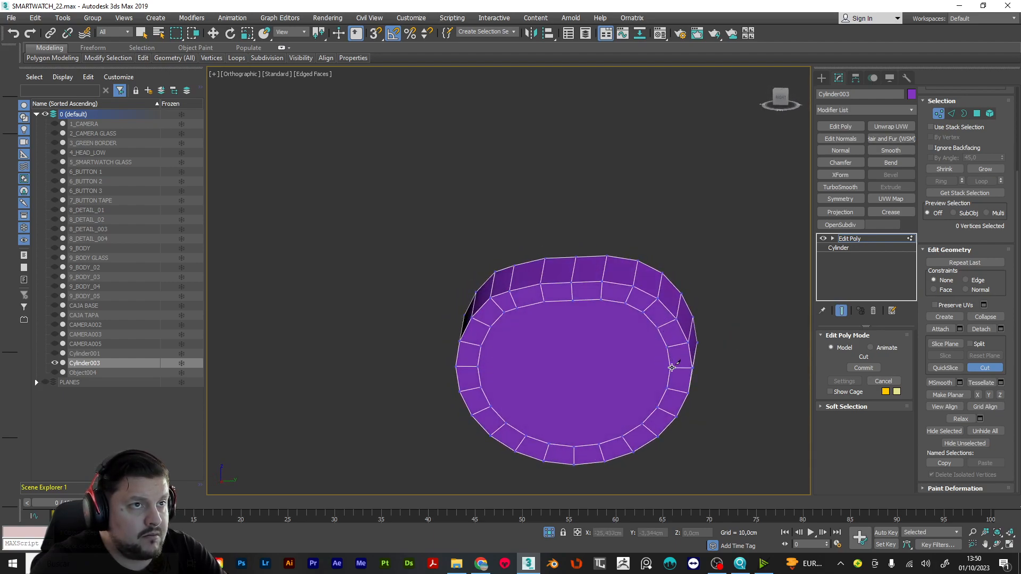
click(575, 444)
click(669, 367)
click(480, 367)
Step: Cut vertical edges between opposite inner-rim vertices on one half of the second cap
click(490, 327)
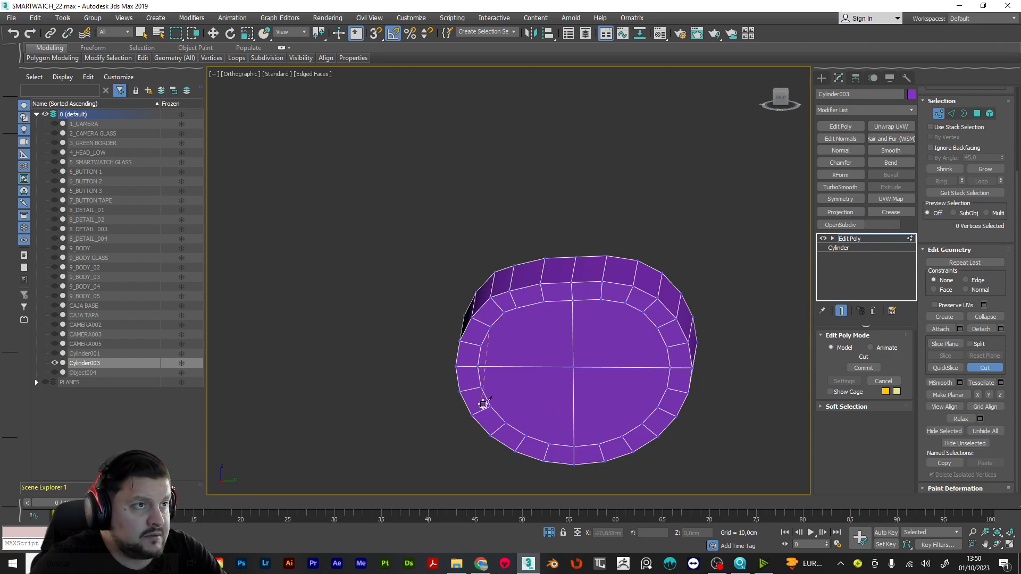
click(506, 425)
click(517, 308)
click(526, 435)
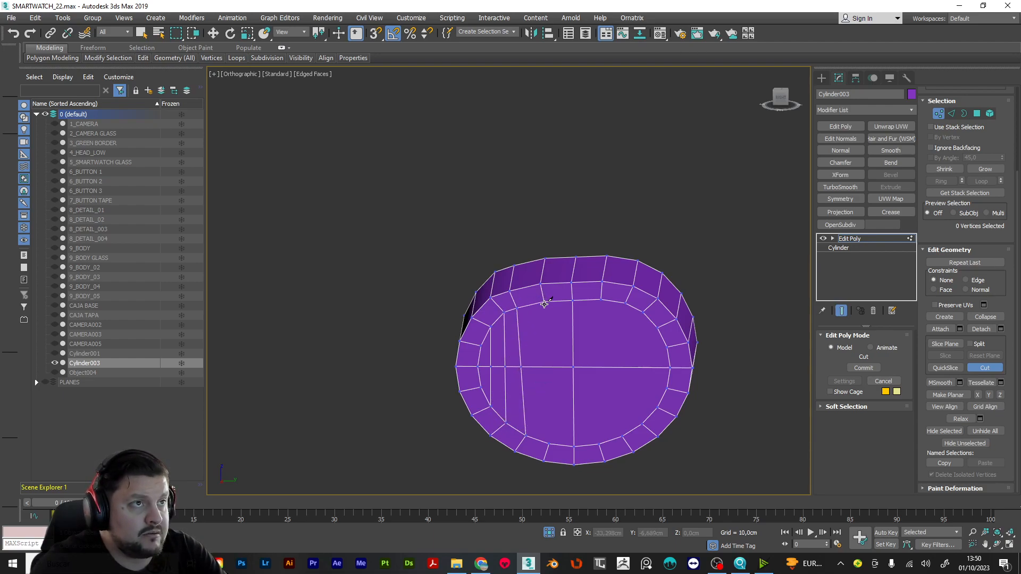
click(544, 448)
Step: Cut matching vertical edges across the other half of the second cap and finish cutting
click(603, 300)
click(599, 445)
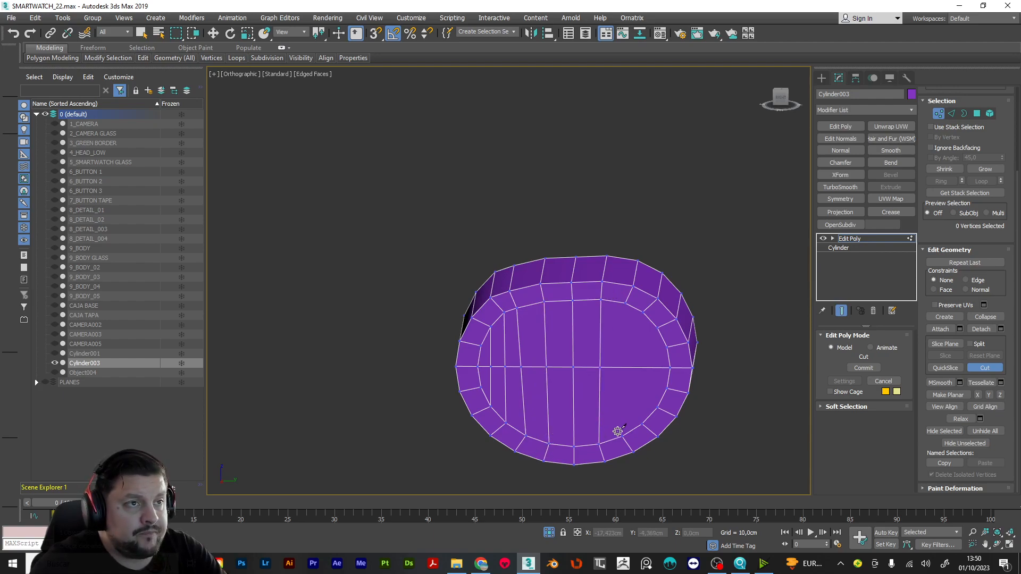
click(624, 307)
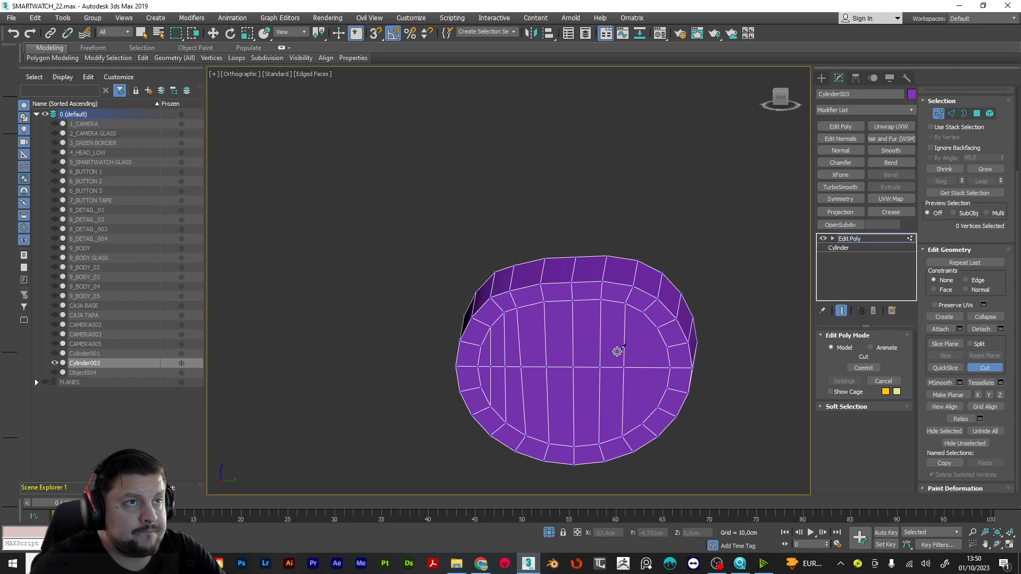
click(642, 423)
click(656, 409)
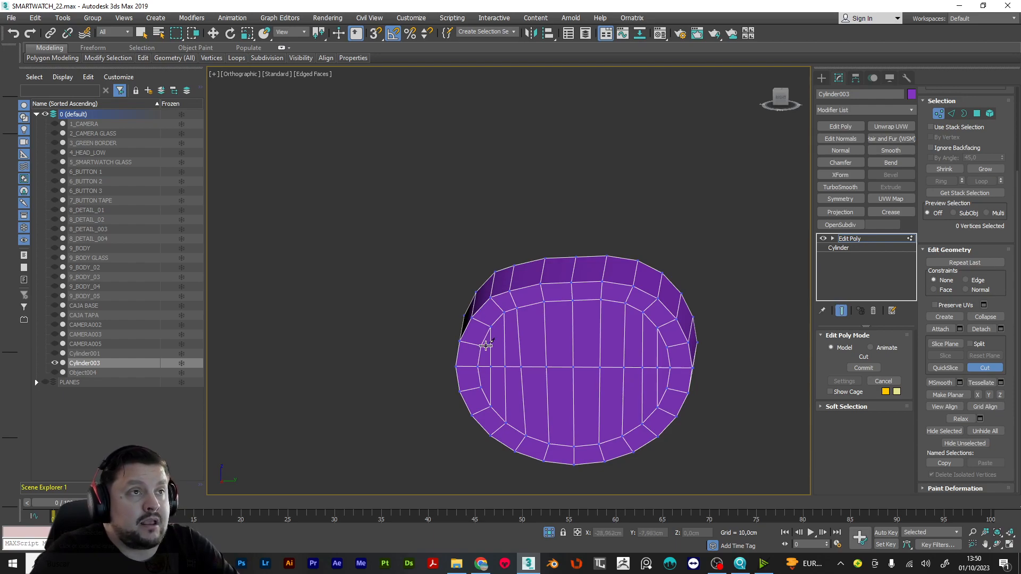
scroll(456, 257, down, 2)
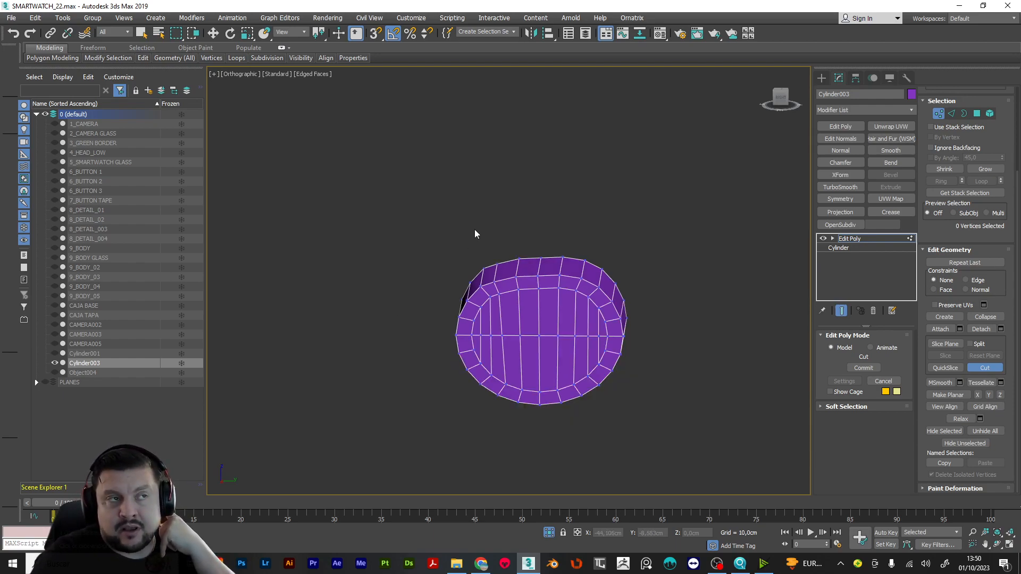
key(w)
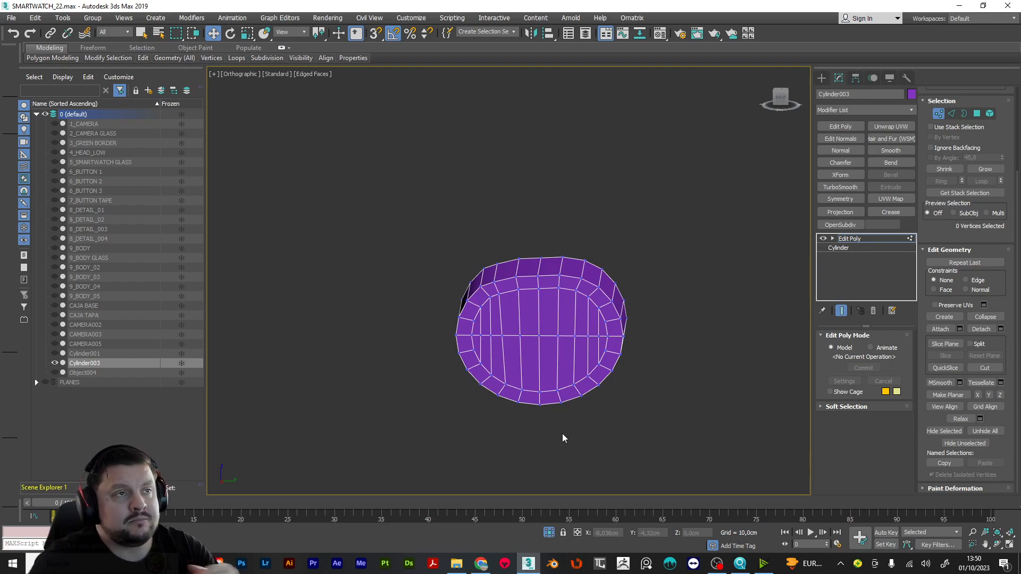
mouse_move(574, 296)
alt+middle_down()
mouse_move(586, 301)
mouse_move(574, 293)
alt+middle_up()
alt+middle_drag(578, 338, 553, 280)
alt+middle_drag(624, 357, 613, 317)
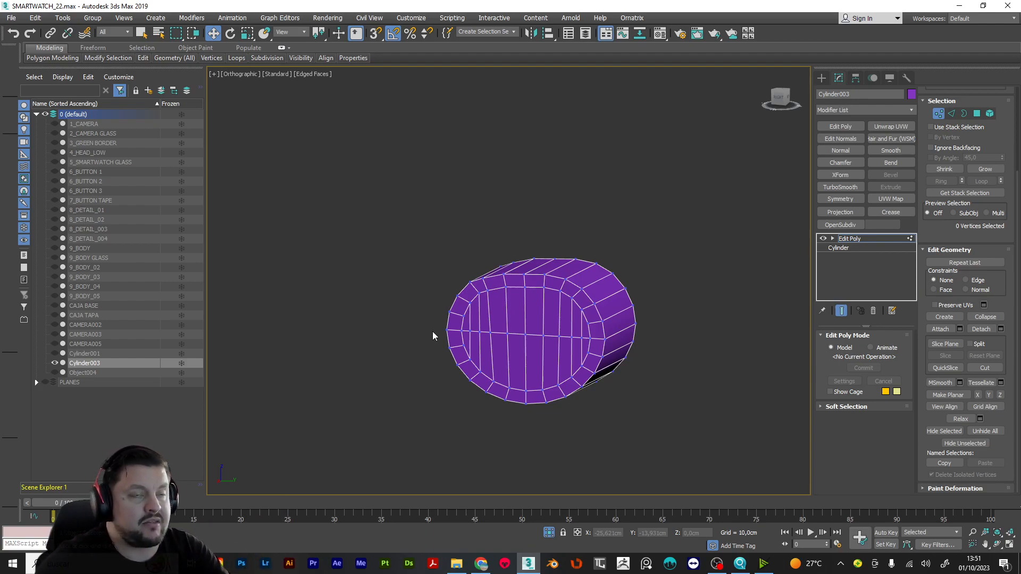
Step: Leave vertex editing, end the holder's isolation, and save the scene as SMARTWATCH_23
alt+middle_drag(516, 235, 862, 289)
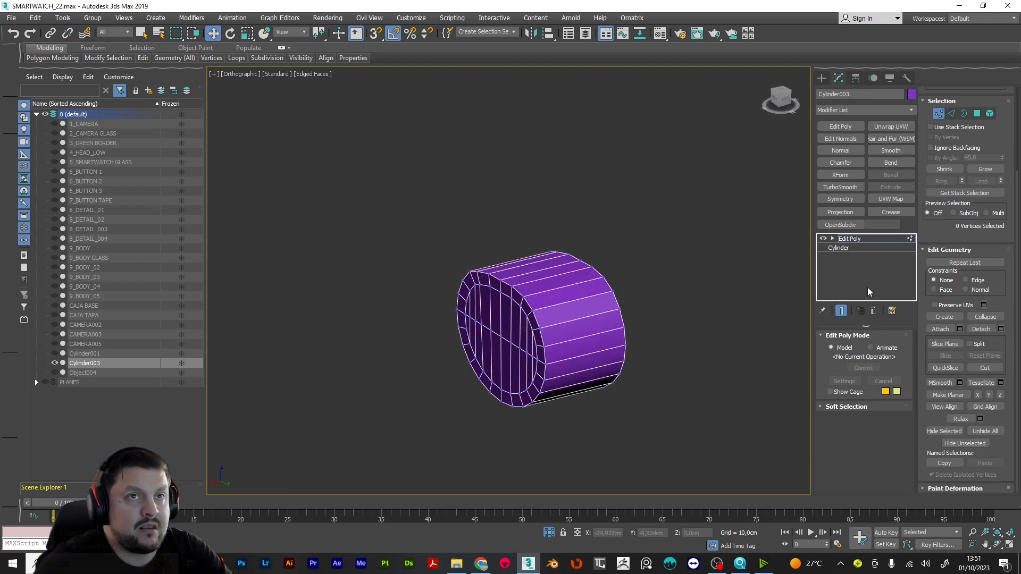
click(913, 237)
right_click(579, 212)
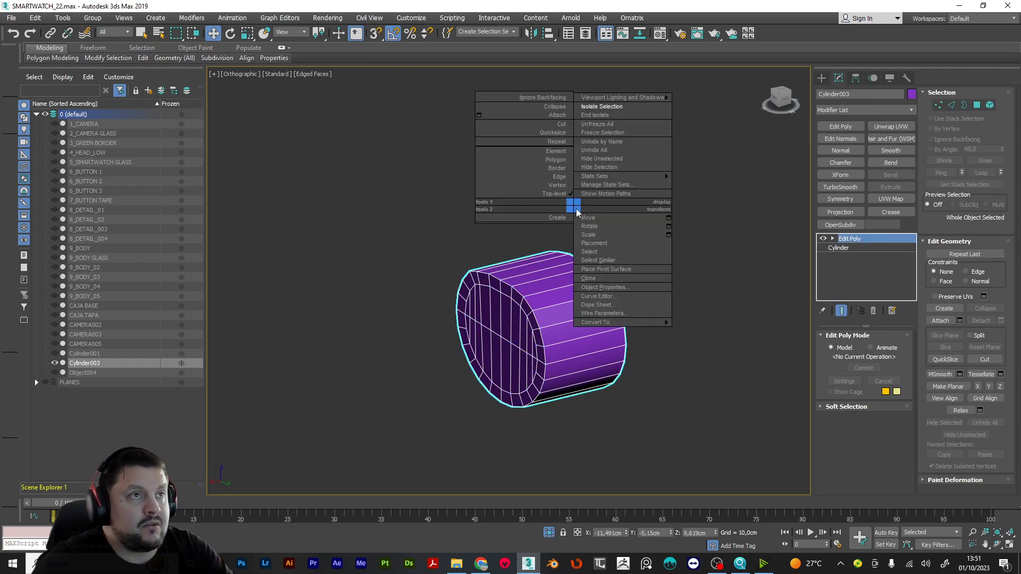
click(623, 114)
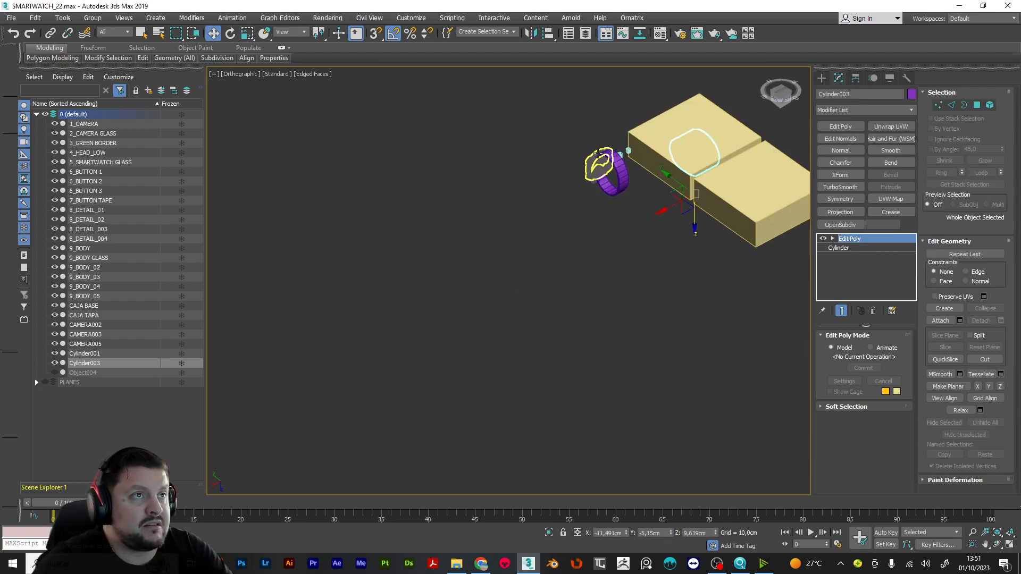
alt+middle_drag(731, 173, 582, 239)
key(ctrl+s)
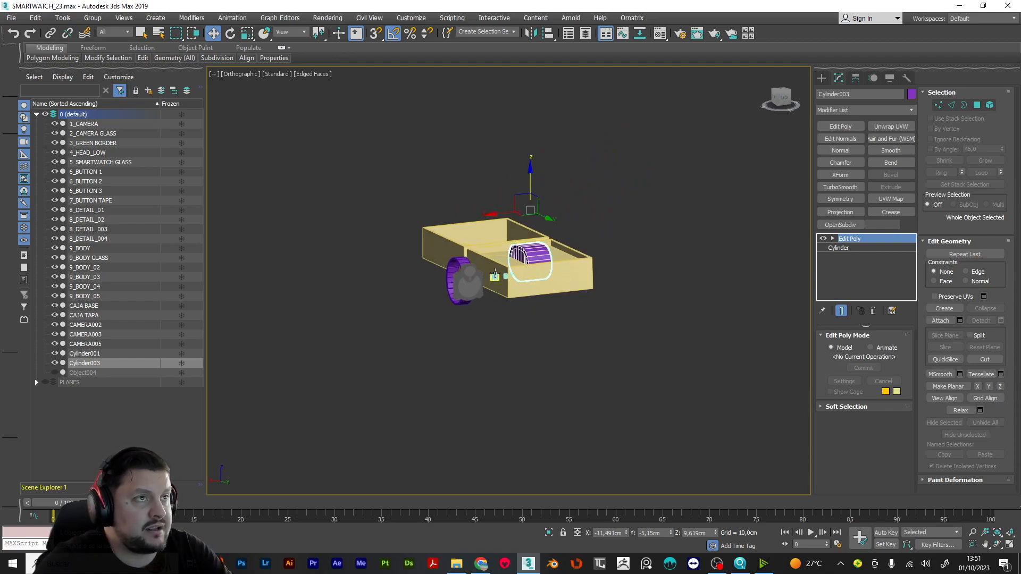
Step: Select the band holder, box base and lid together and move them sideways, farther from the watch
scroll(495, 273, up, 10)
scroll(502, 285, up, 3)
scroll(502, 290, down, 9)
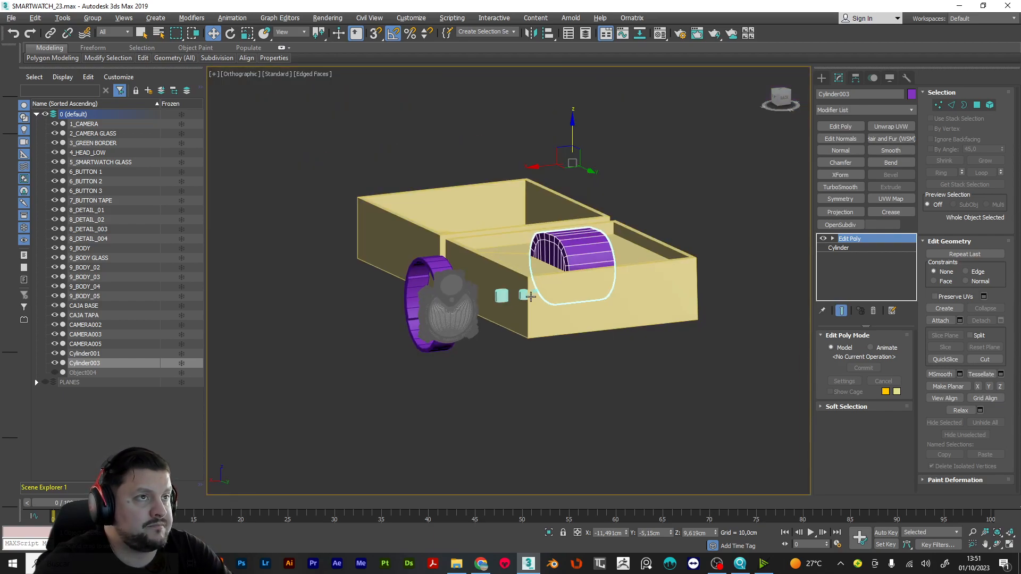
alt+middle_drag(529, 298, 516, 338)
ctrl+click(516, 339)
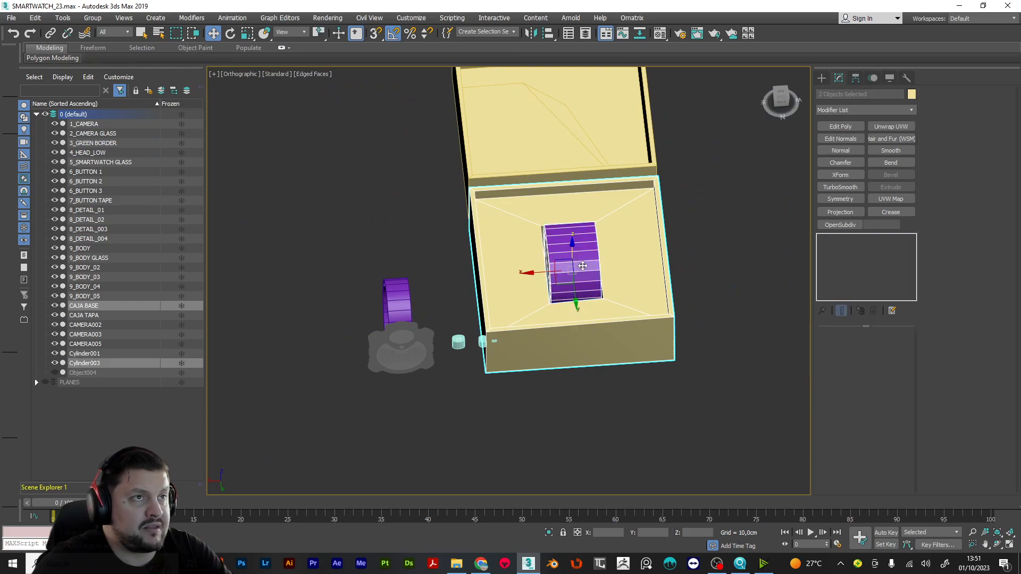
ctrl+click(583, 152)
drag(531, 222, 584, 222)
Step: Examine the opened box and its fitted band holder from several angles and up close
alt+middle_drag(560, 330, 597, 316)
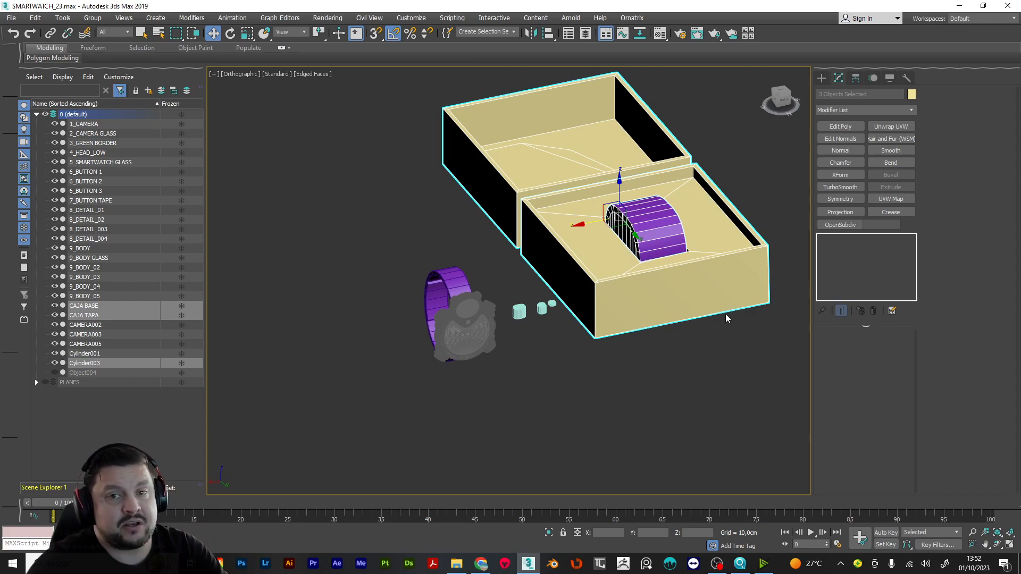
alt+middle_drag(725, 314, 520, 148)
alt+middle_drag(624, 233, 581, 170)
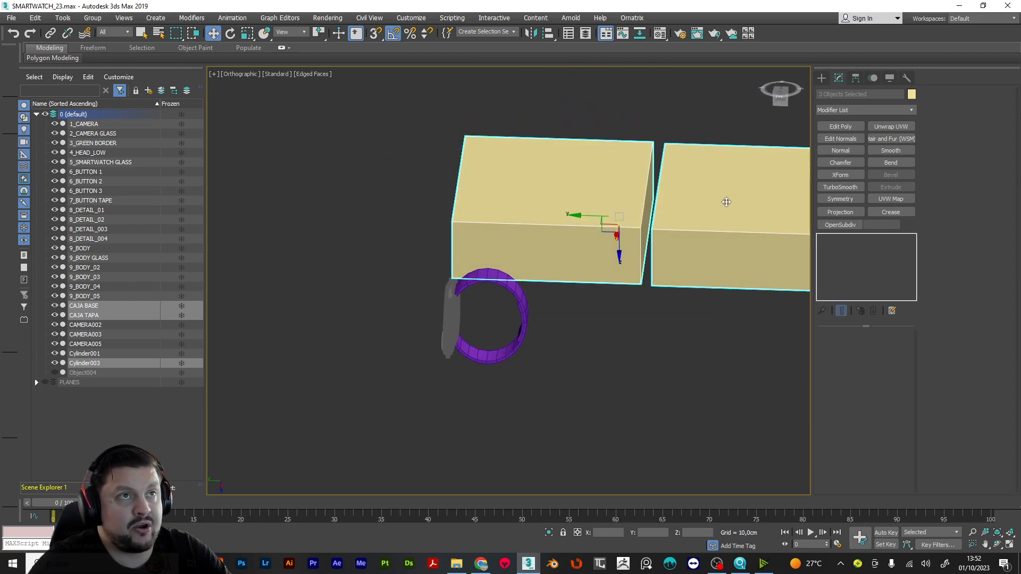
alt+middle_drag(733, 197, 716, 337)
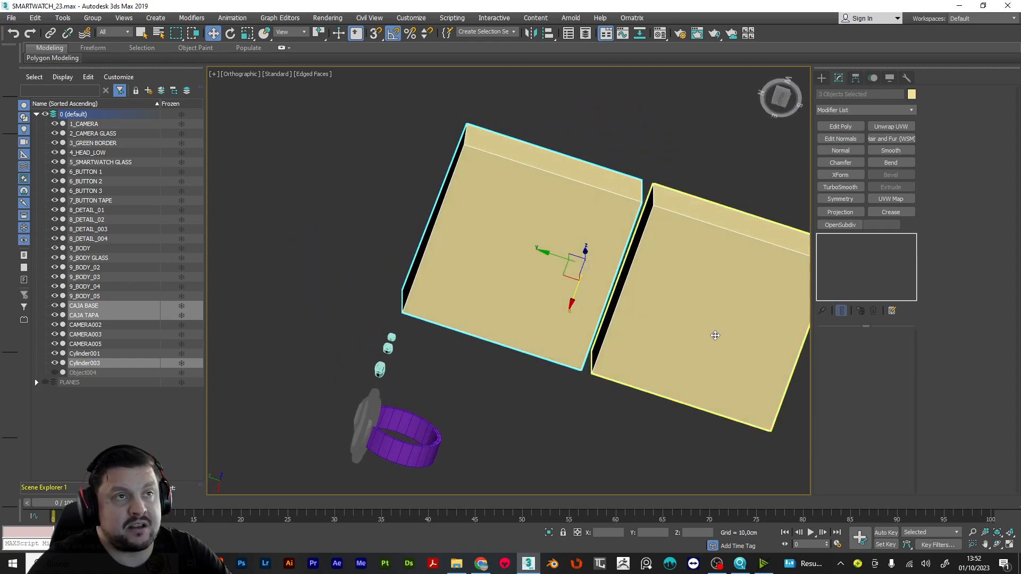
alt+middle_drag(711, 299, 691, 317)
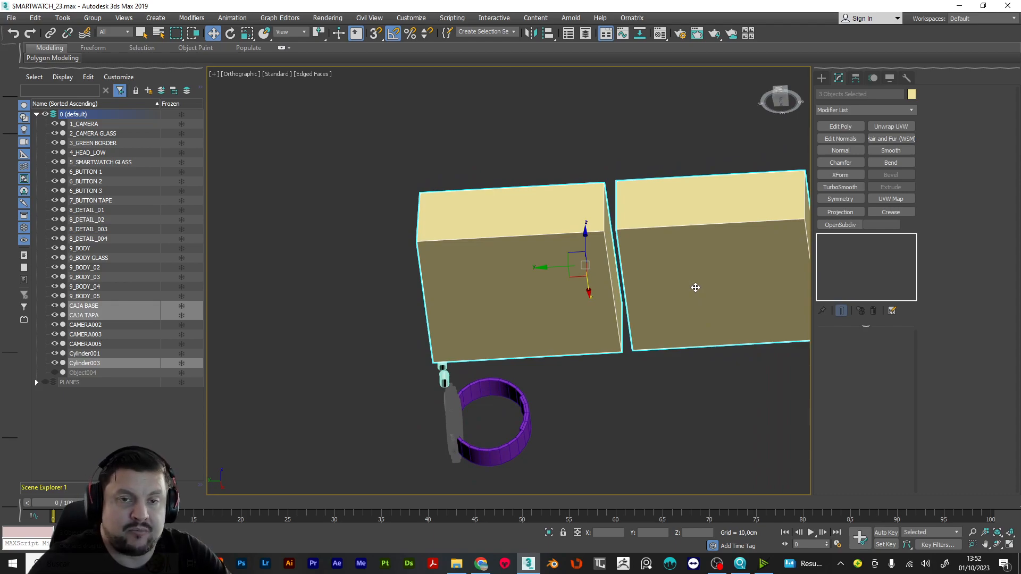
alt+middle_drag(613, 223, 708, 301)
alt+middle_drag(607, 291, 686, 280)
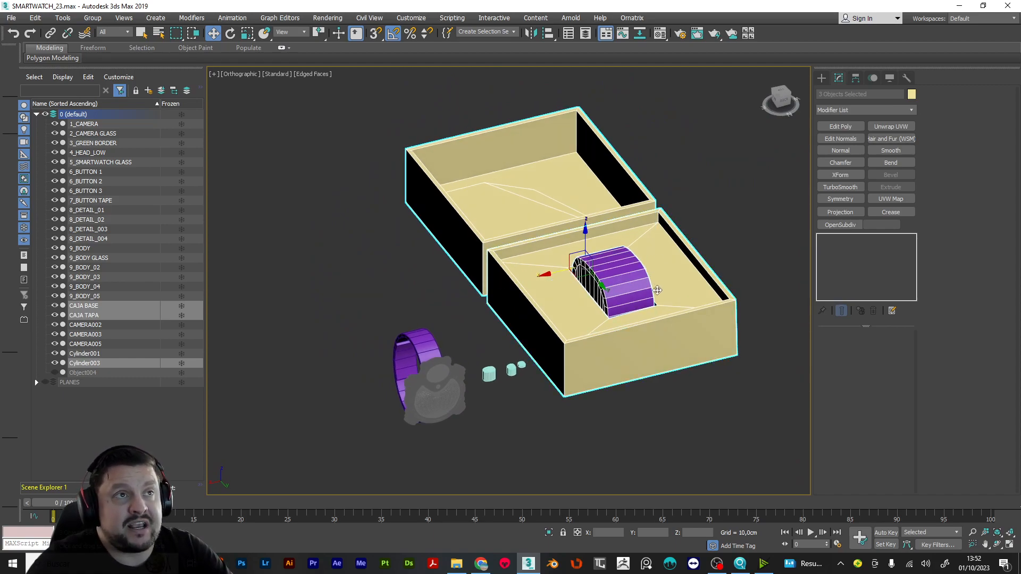
scroll(658, 290, up, 5)
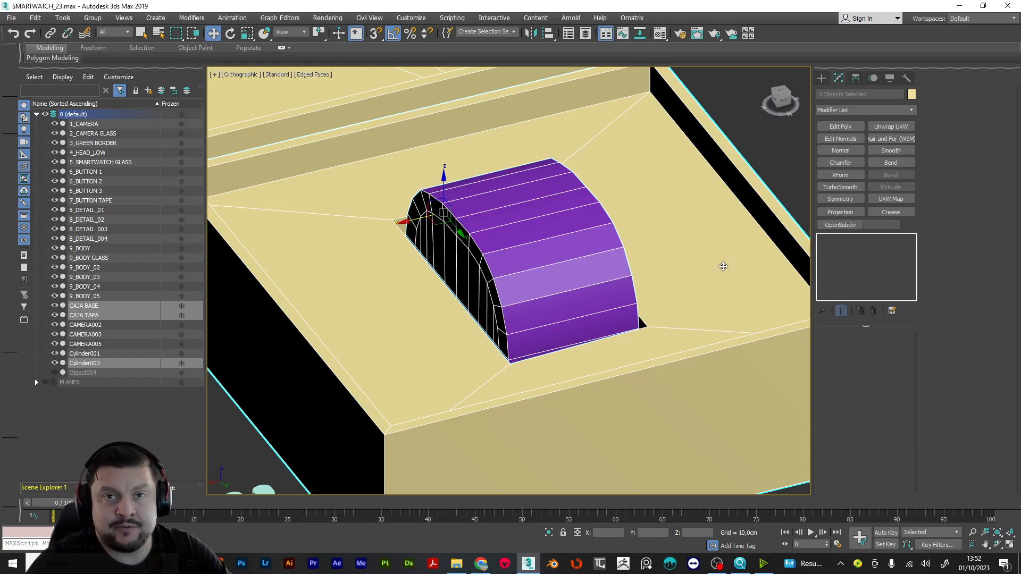
scroll(628, 254, down, 5)
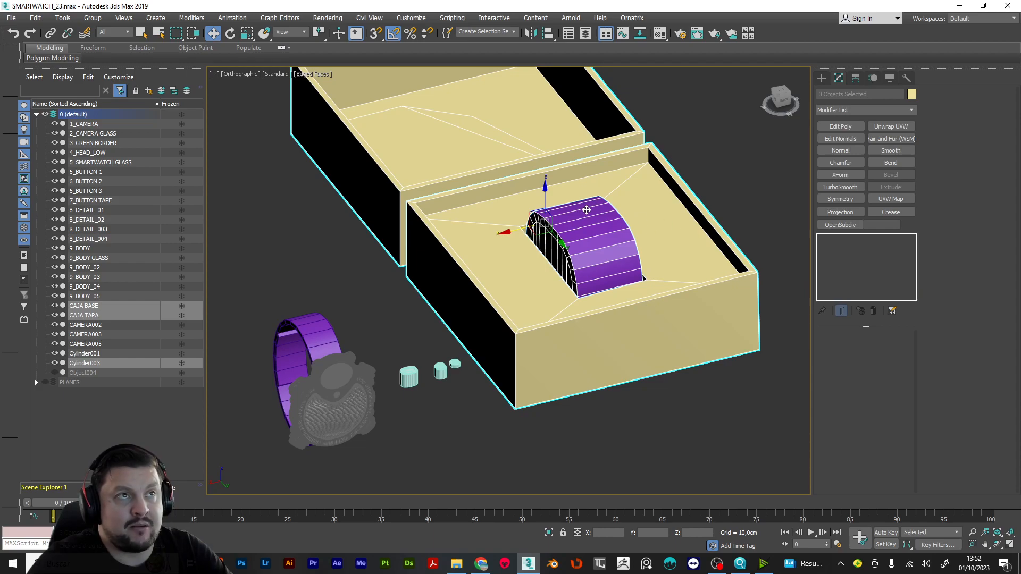
middle_drag(620, 210, 642, 264)
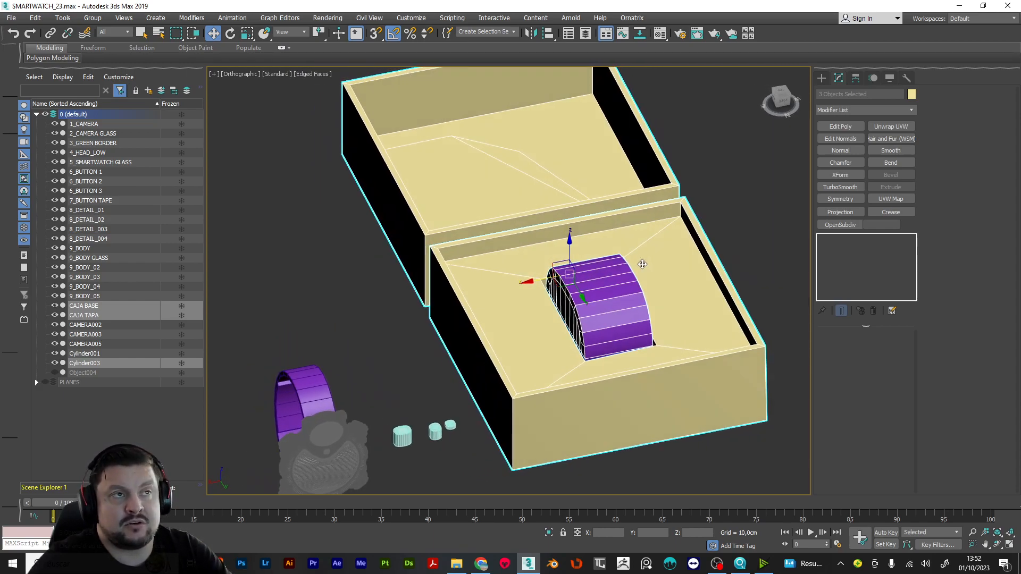
Step: Inspect the box base's recess, the lid's interior and the overall layout beside the watch from opposite sides
alt+middle_drag(620, 231, 553, 277)
scroll(574, 223, down, 2)
scroll(568, 223, down, 2)
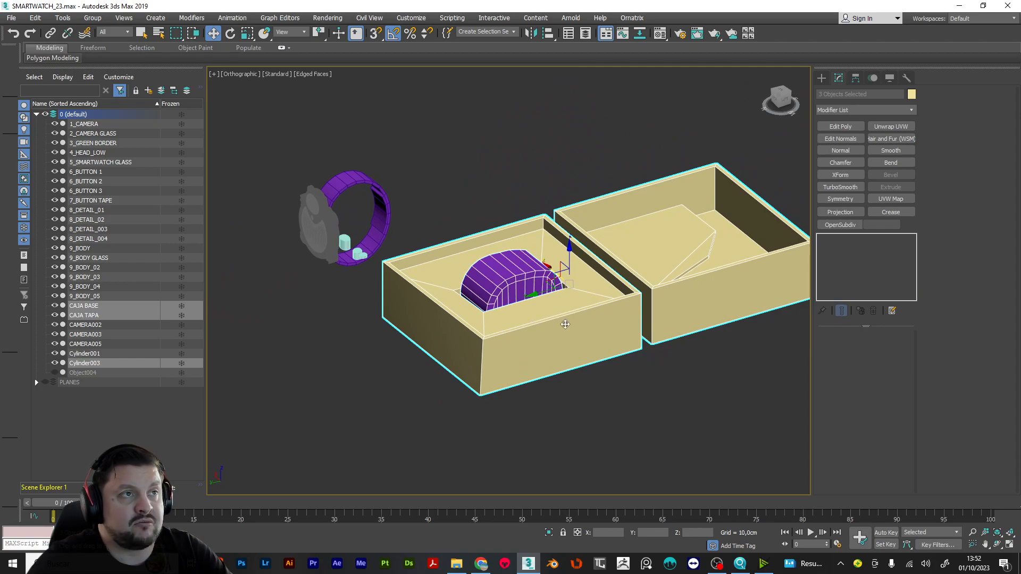
alt+middle_drag(429, 251, 407, 255)
scroll(748, 259, up, 2)
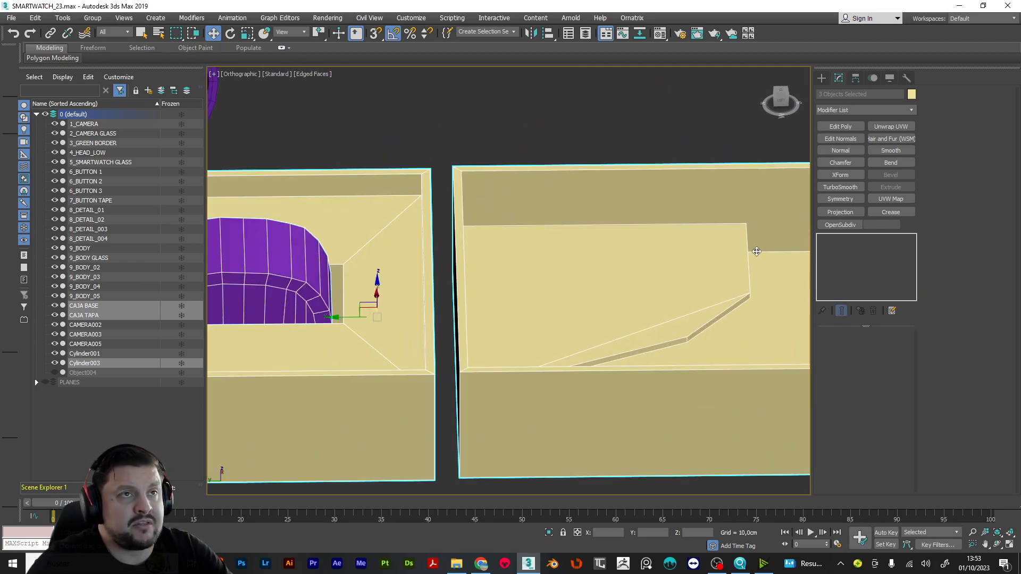
scroll(752, 256, down, 1)
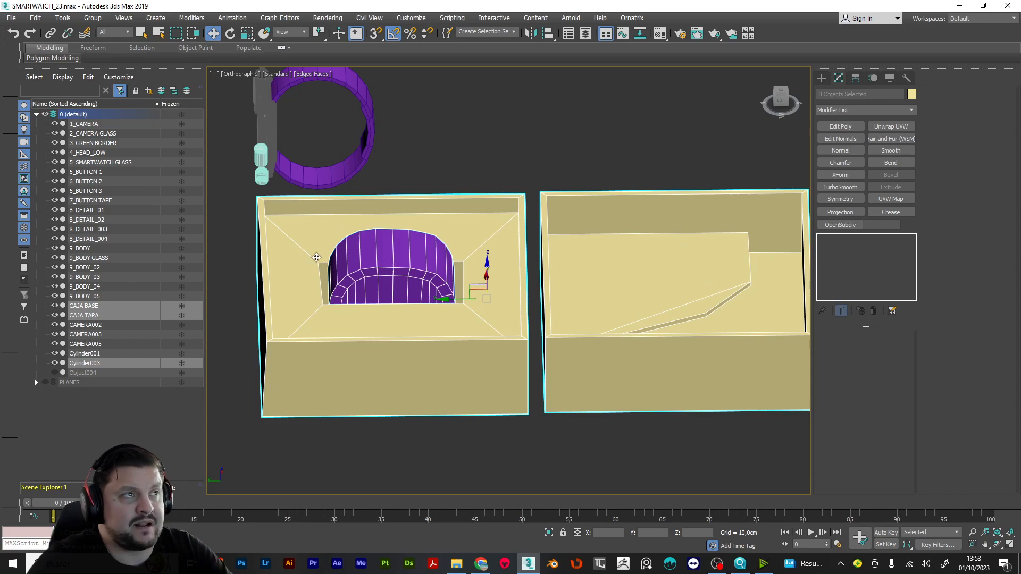
alt+middle_drag(645, 292, 636, 310)
scroll(617, 317, up, 2)
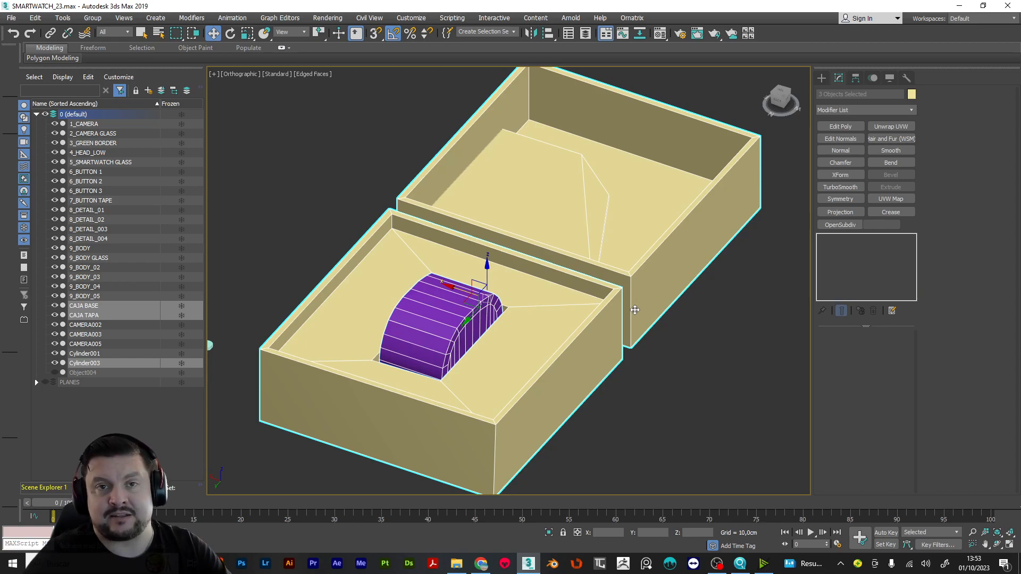
scroll(593, 281, down, 3)
alt+middle_drag(581, 296, 661, 296)
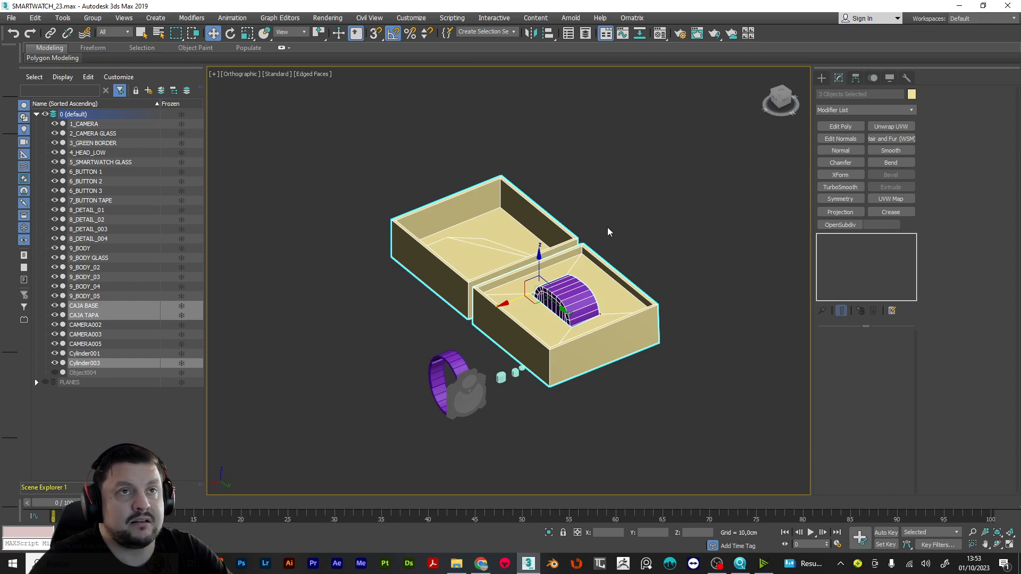
alt+middle_drag(508, 319, 545, 359)
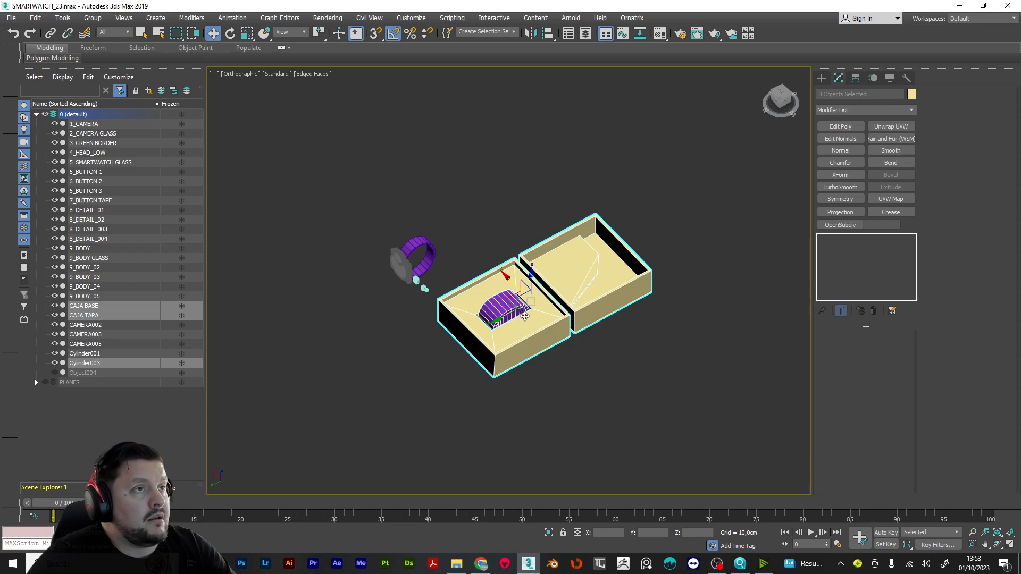
scroll(502, 323, up, 3)
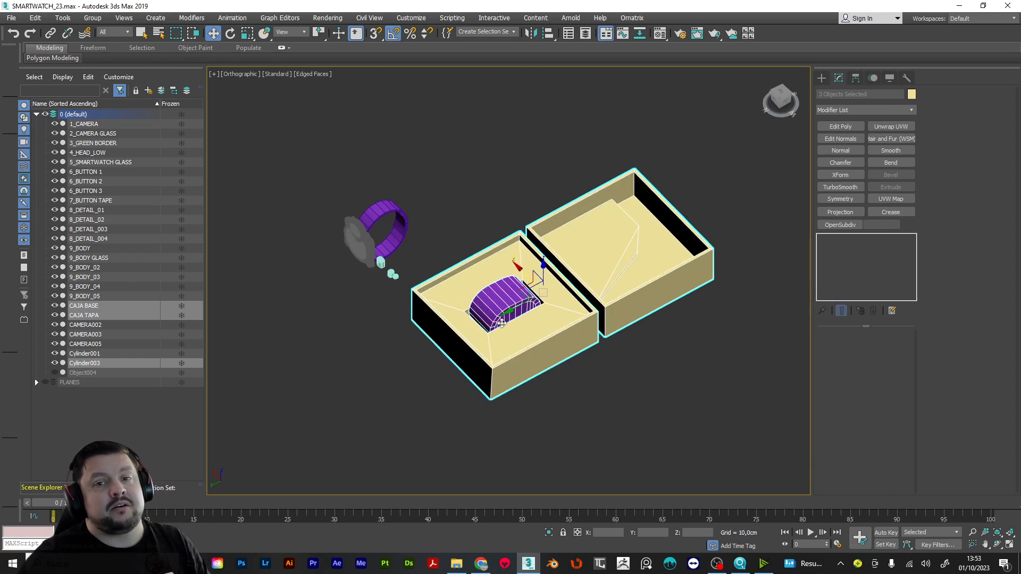